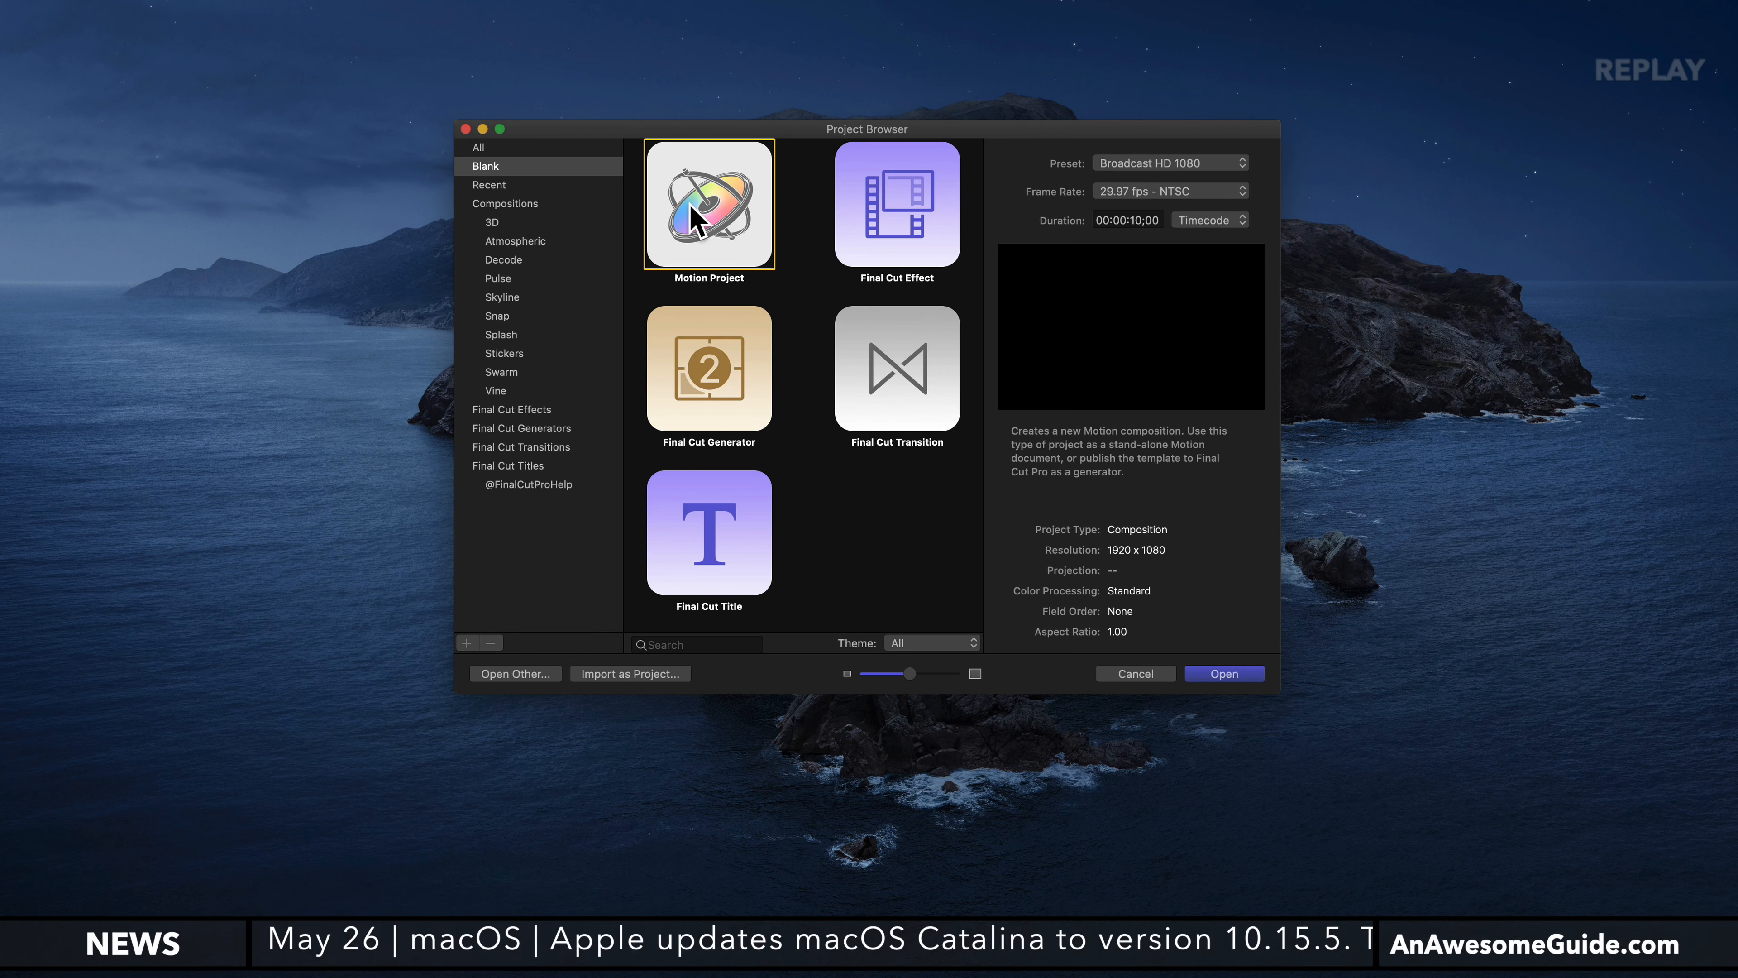
Create a new Final Cut Transition project with the Broadcast HD 1080 preset at 29.97 fps
left_click(920, 359)
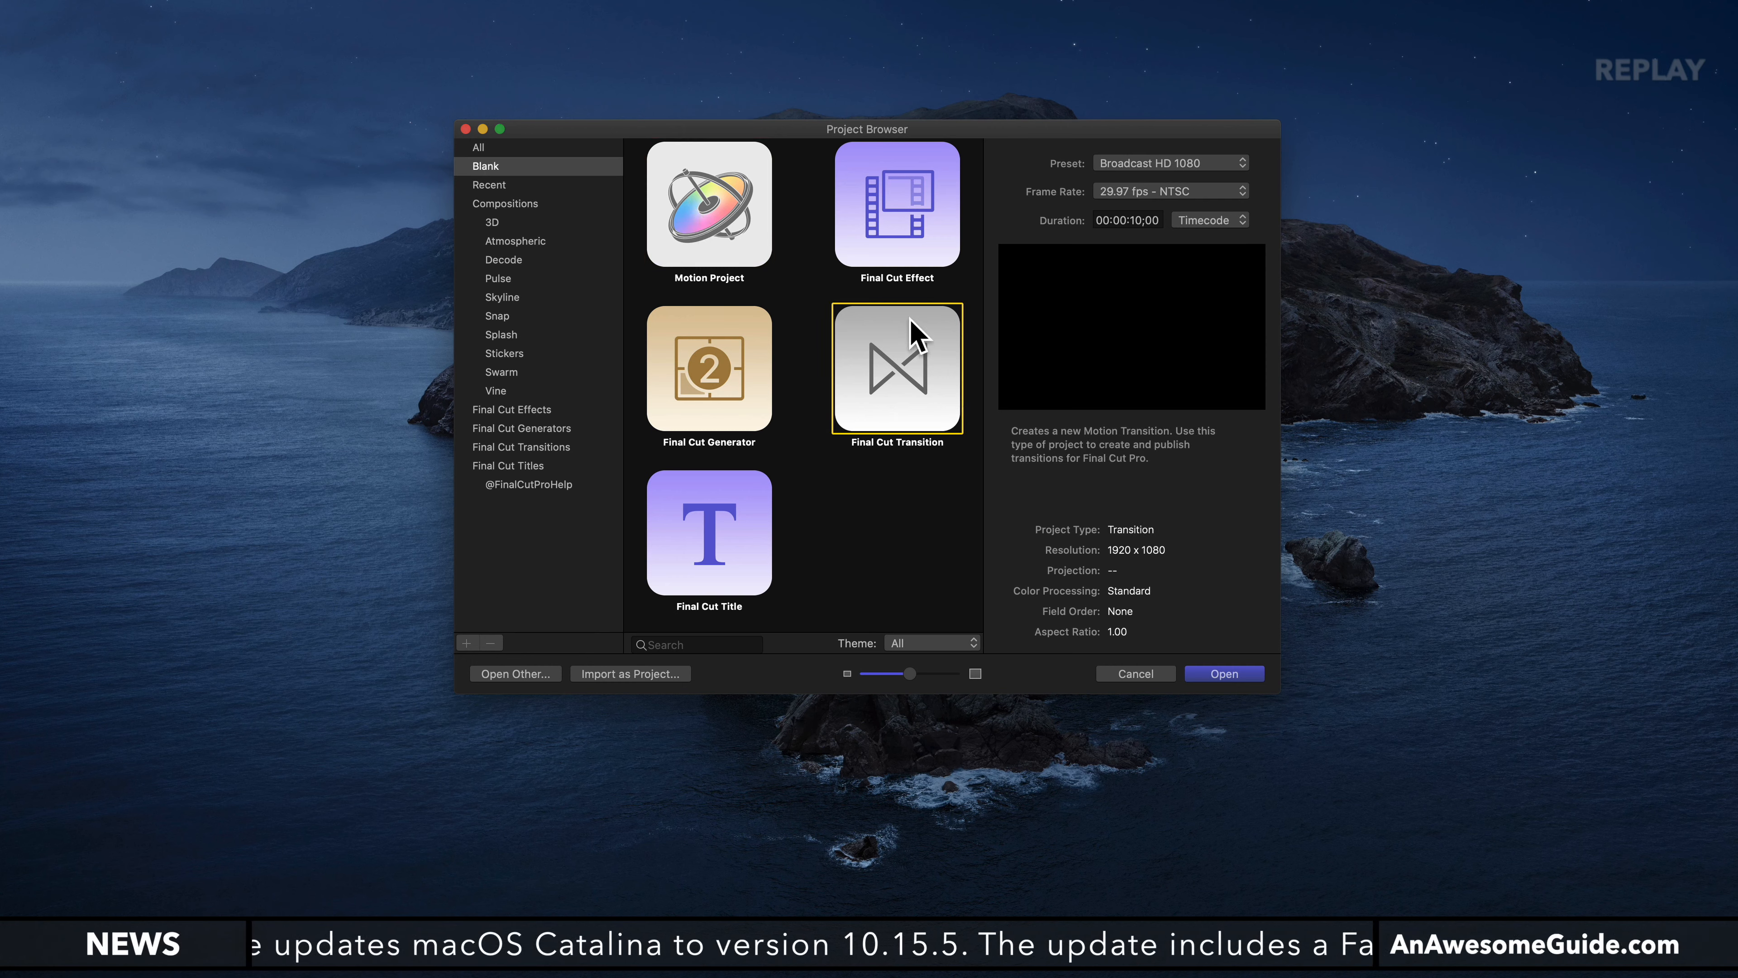
double_click(867, 393)
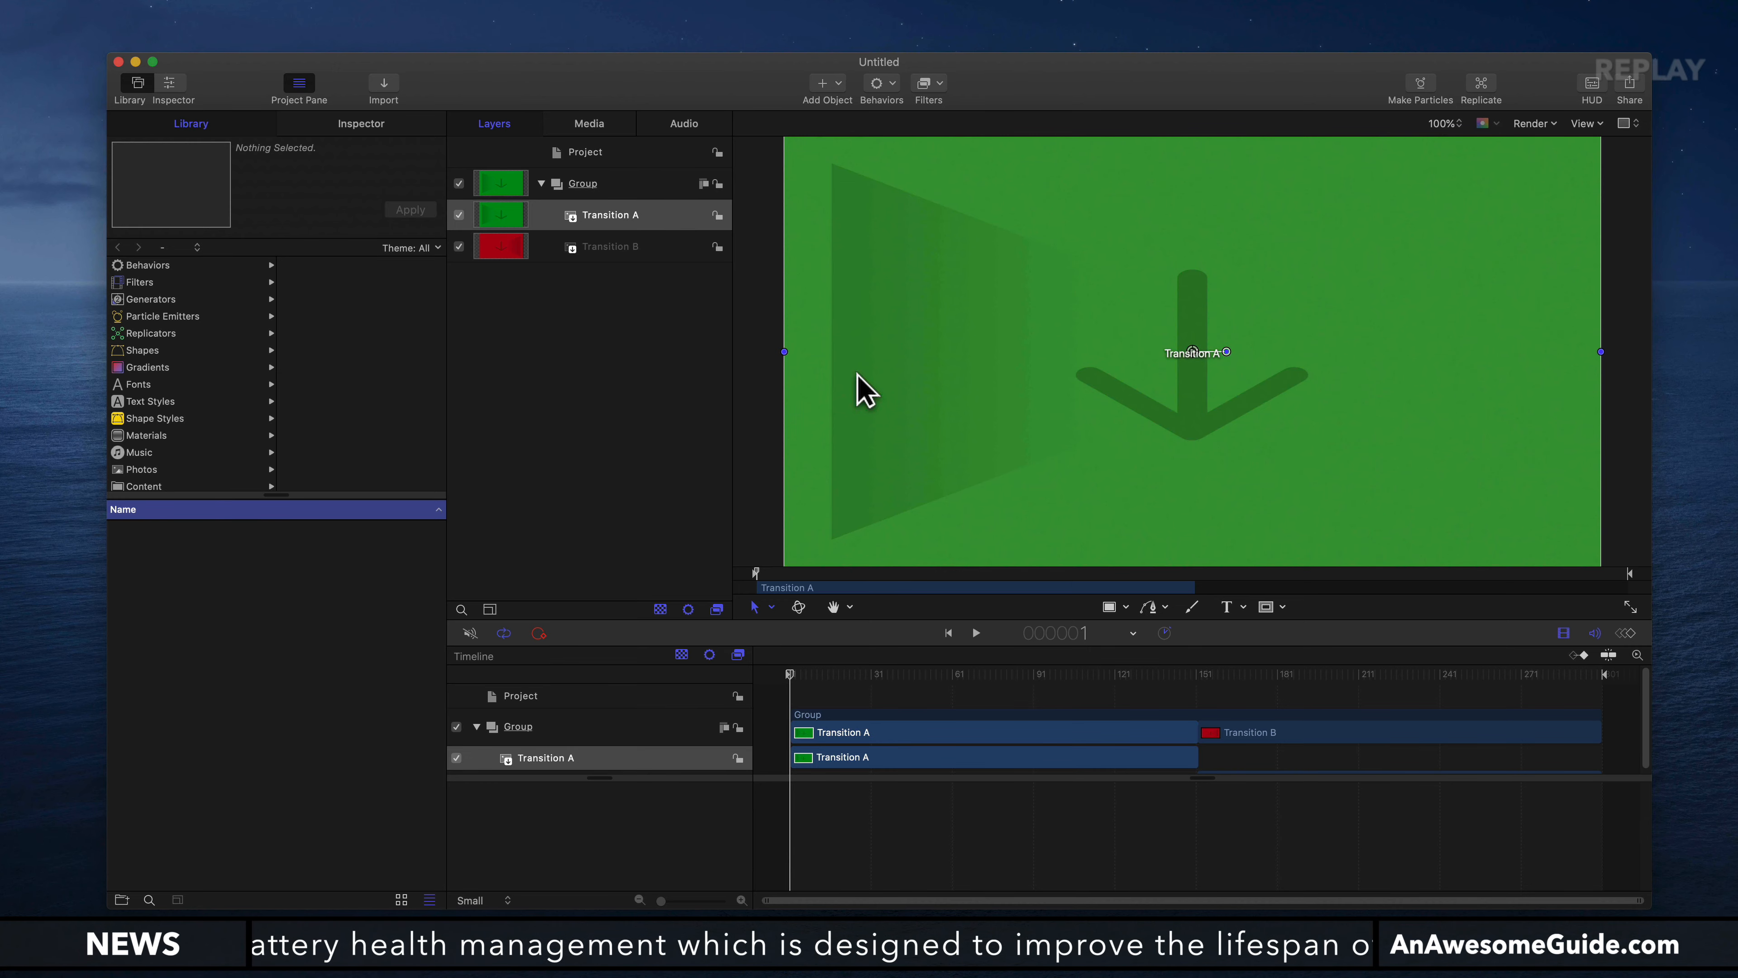
Select the Transition A layer and scrub to frame 144 to examine how the Transition A and B placeholders are arranged
left_click(545, 214)
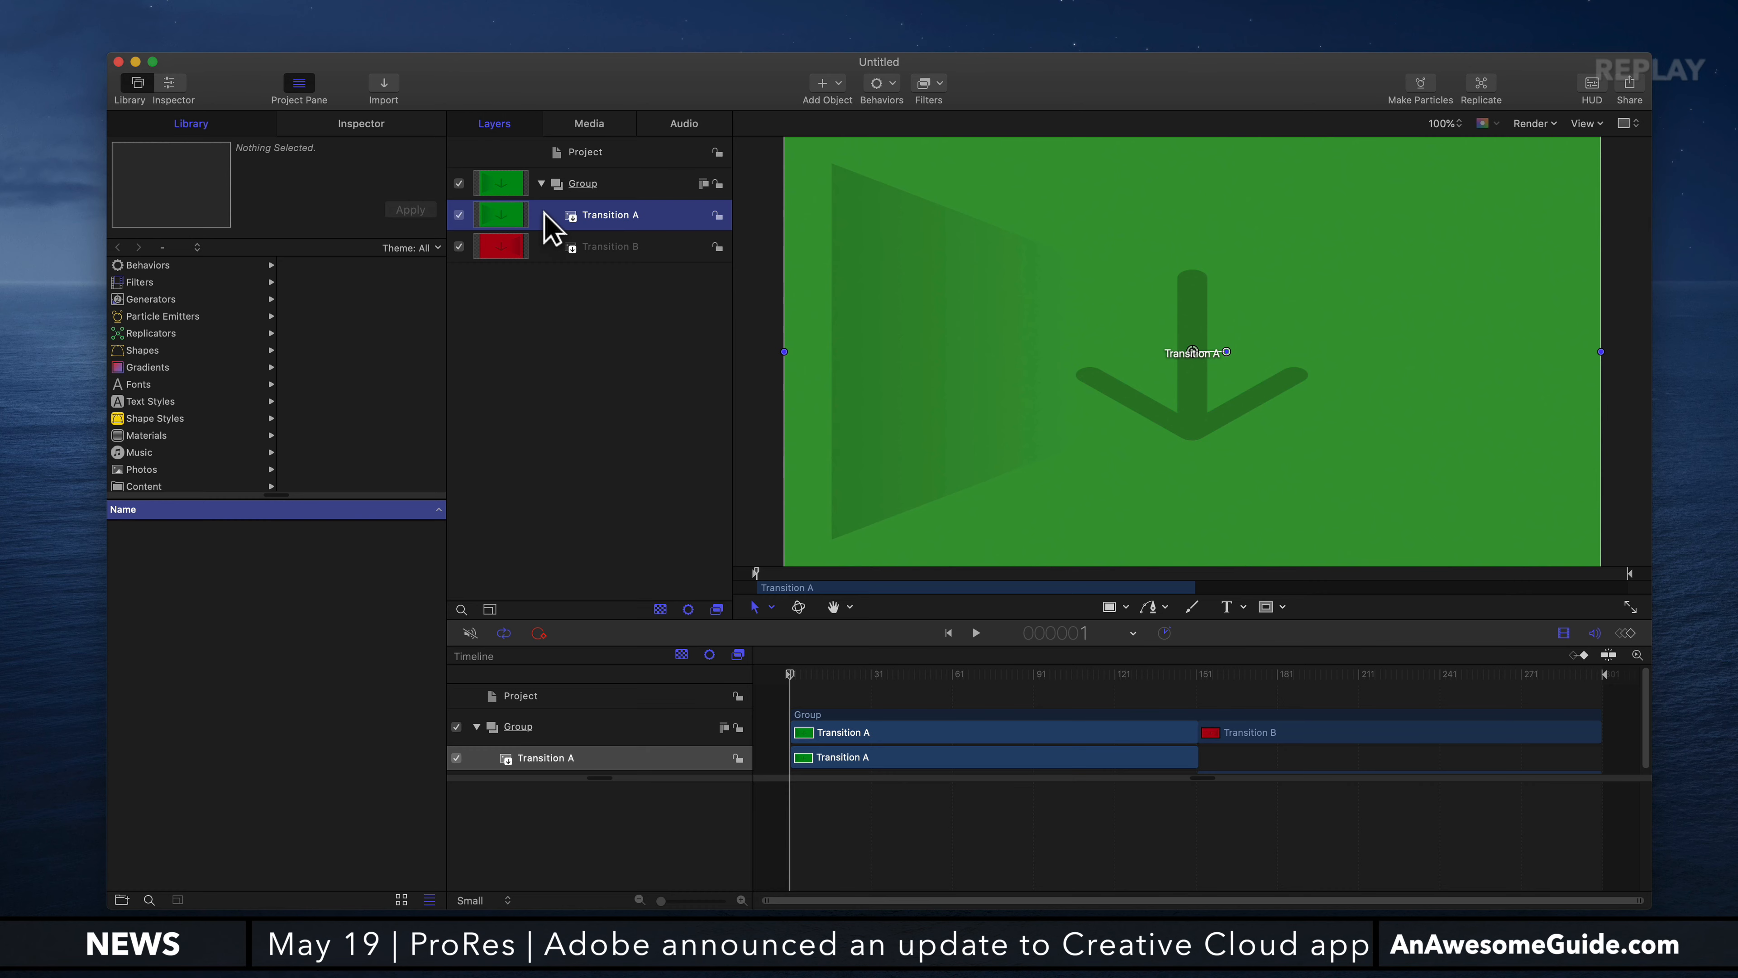
left_click_drag(1012, 674, 1179, 702)
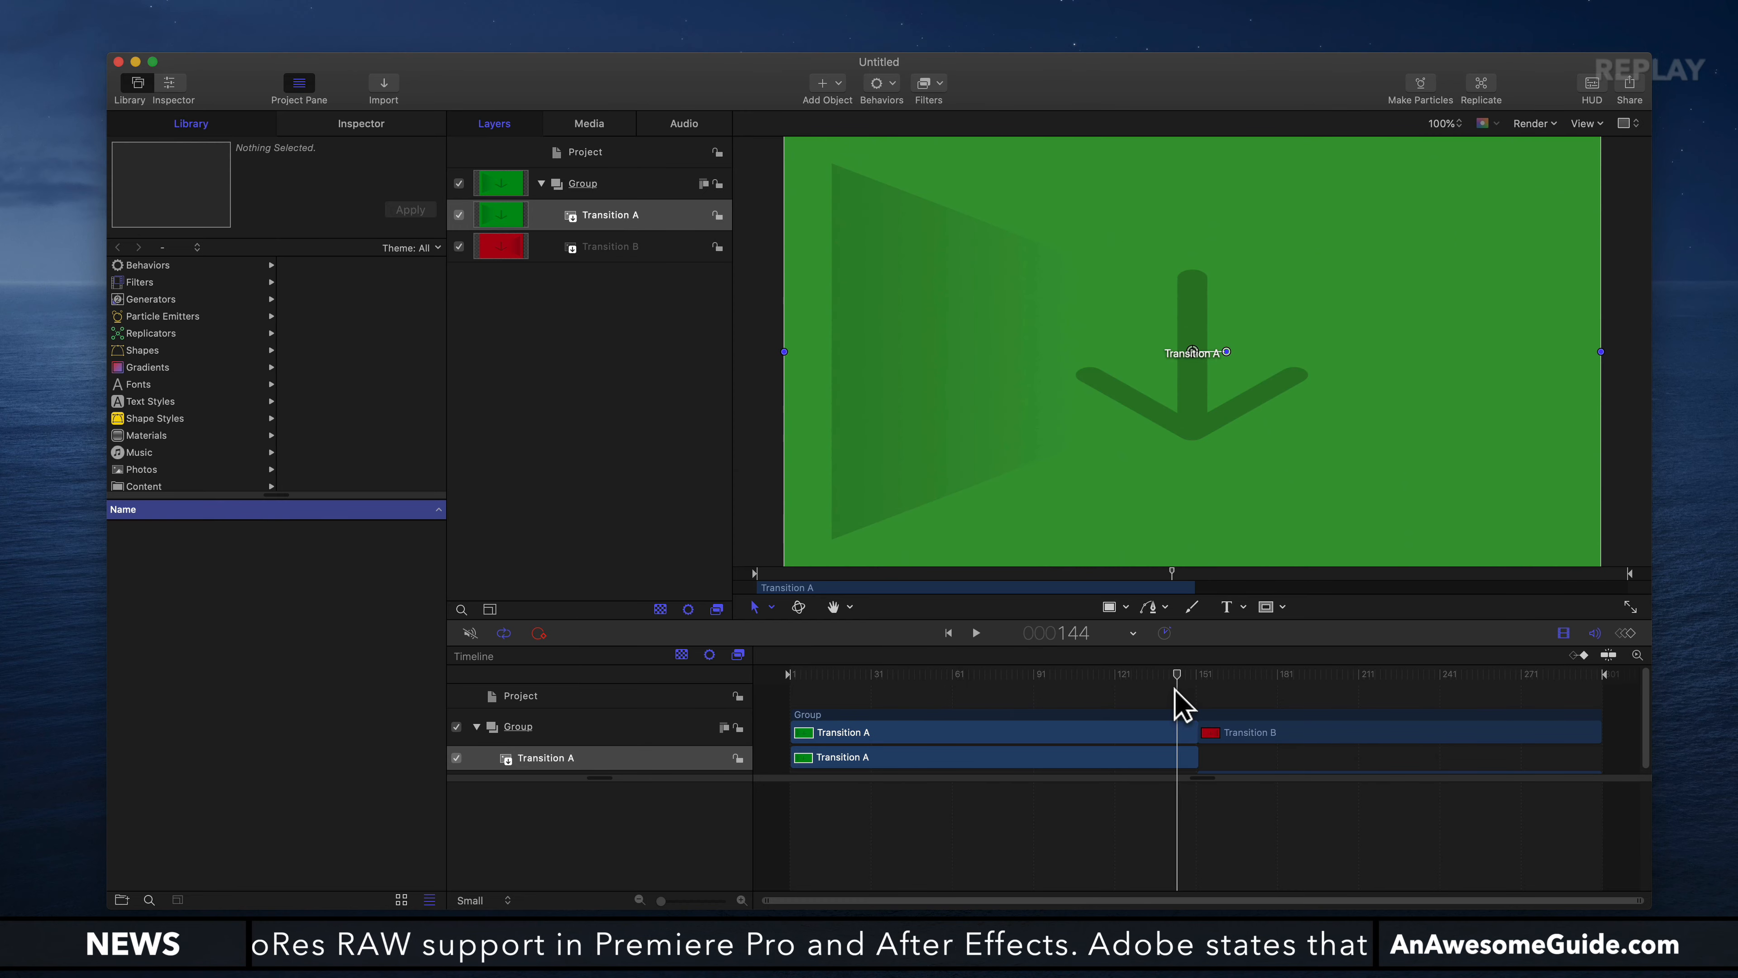
scroll(1177, 705, "down", 1)
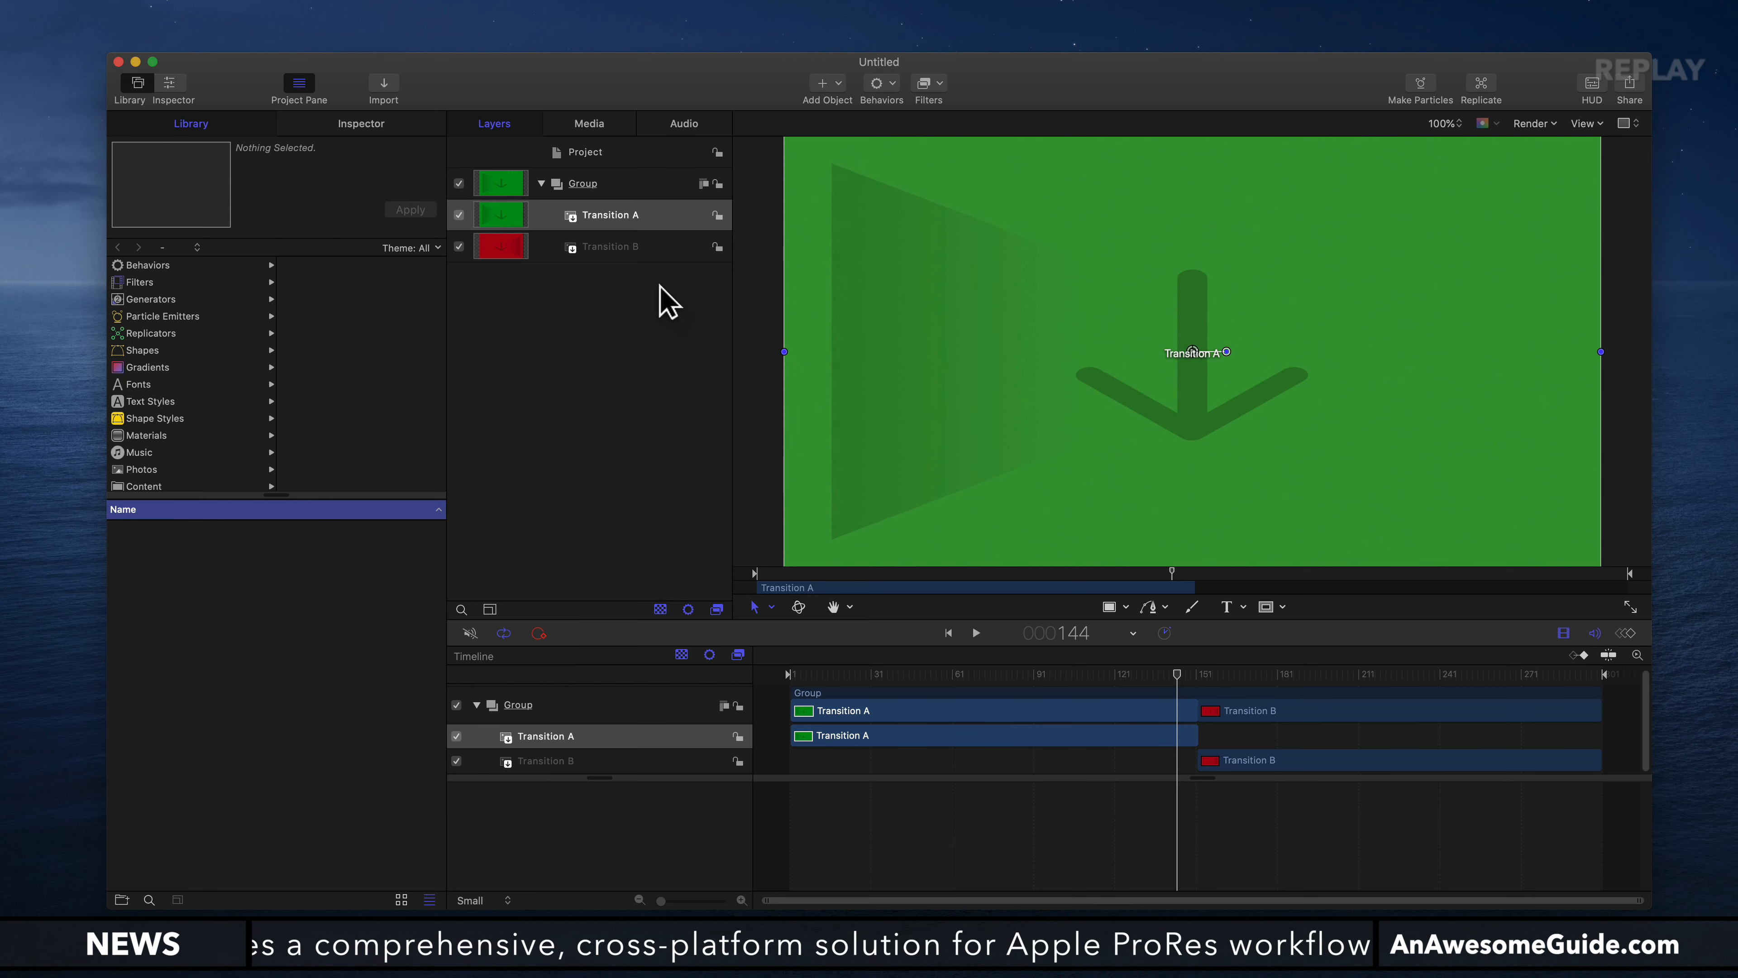
Draw a horizontal line across the full width of the frame, in the upper part of the canvas
left_click(766, 398)
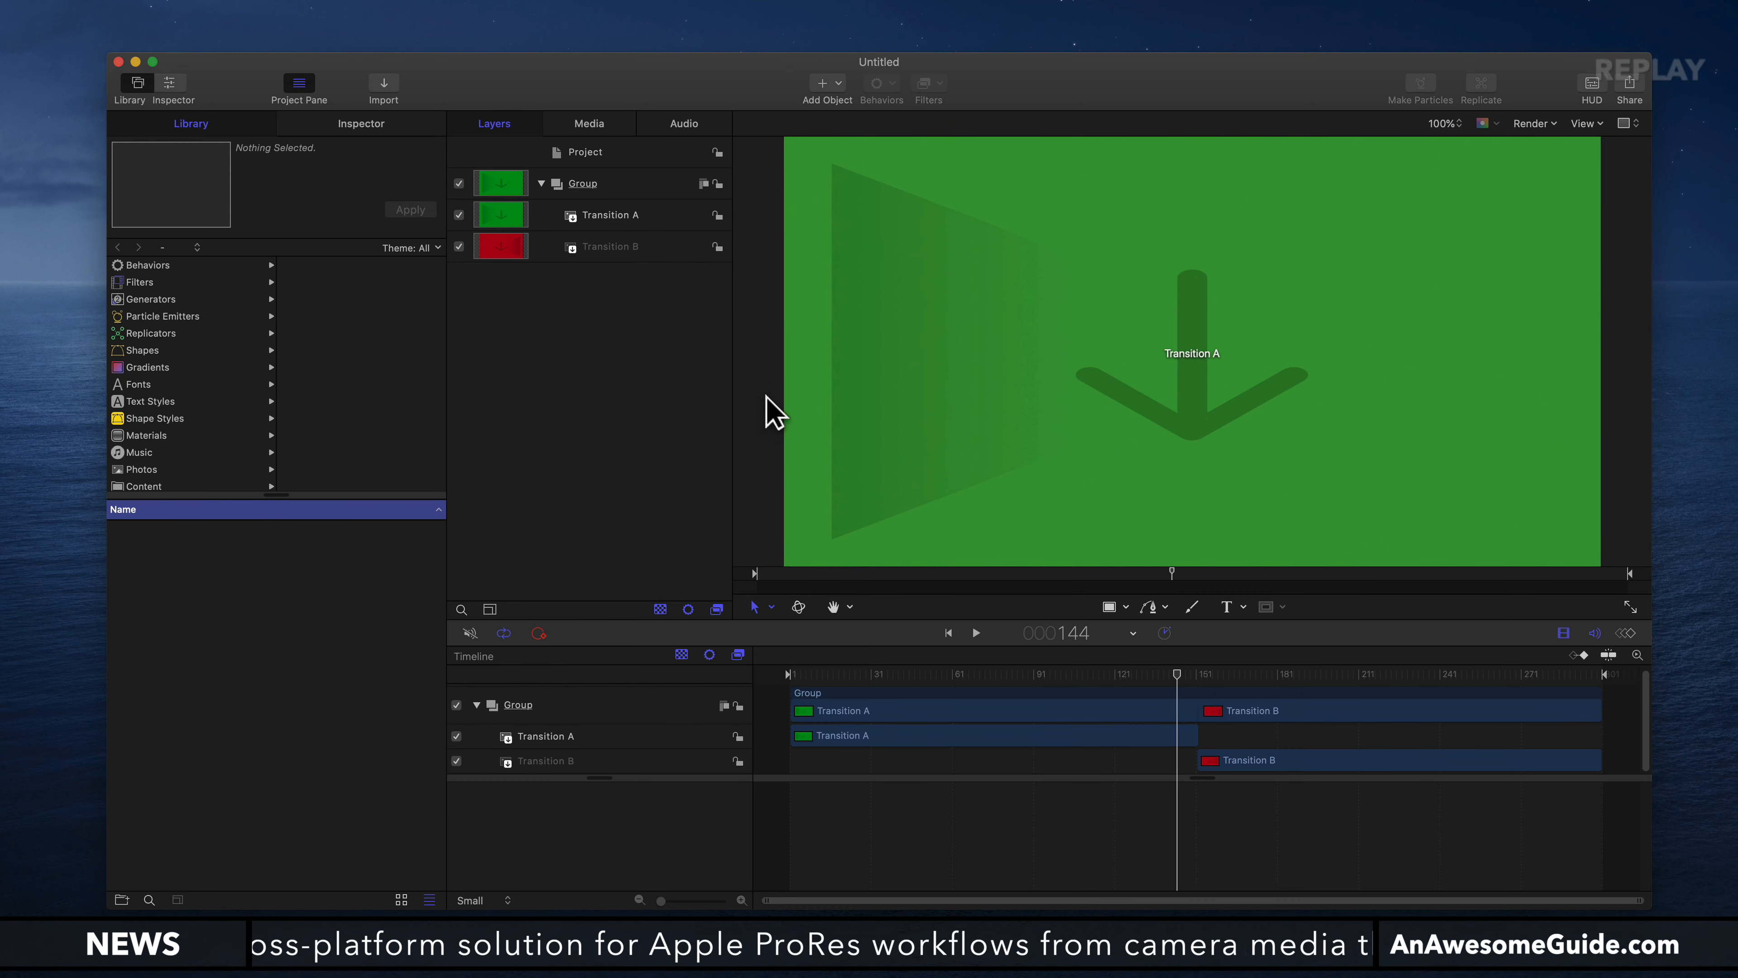
key("super+minus")
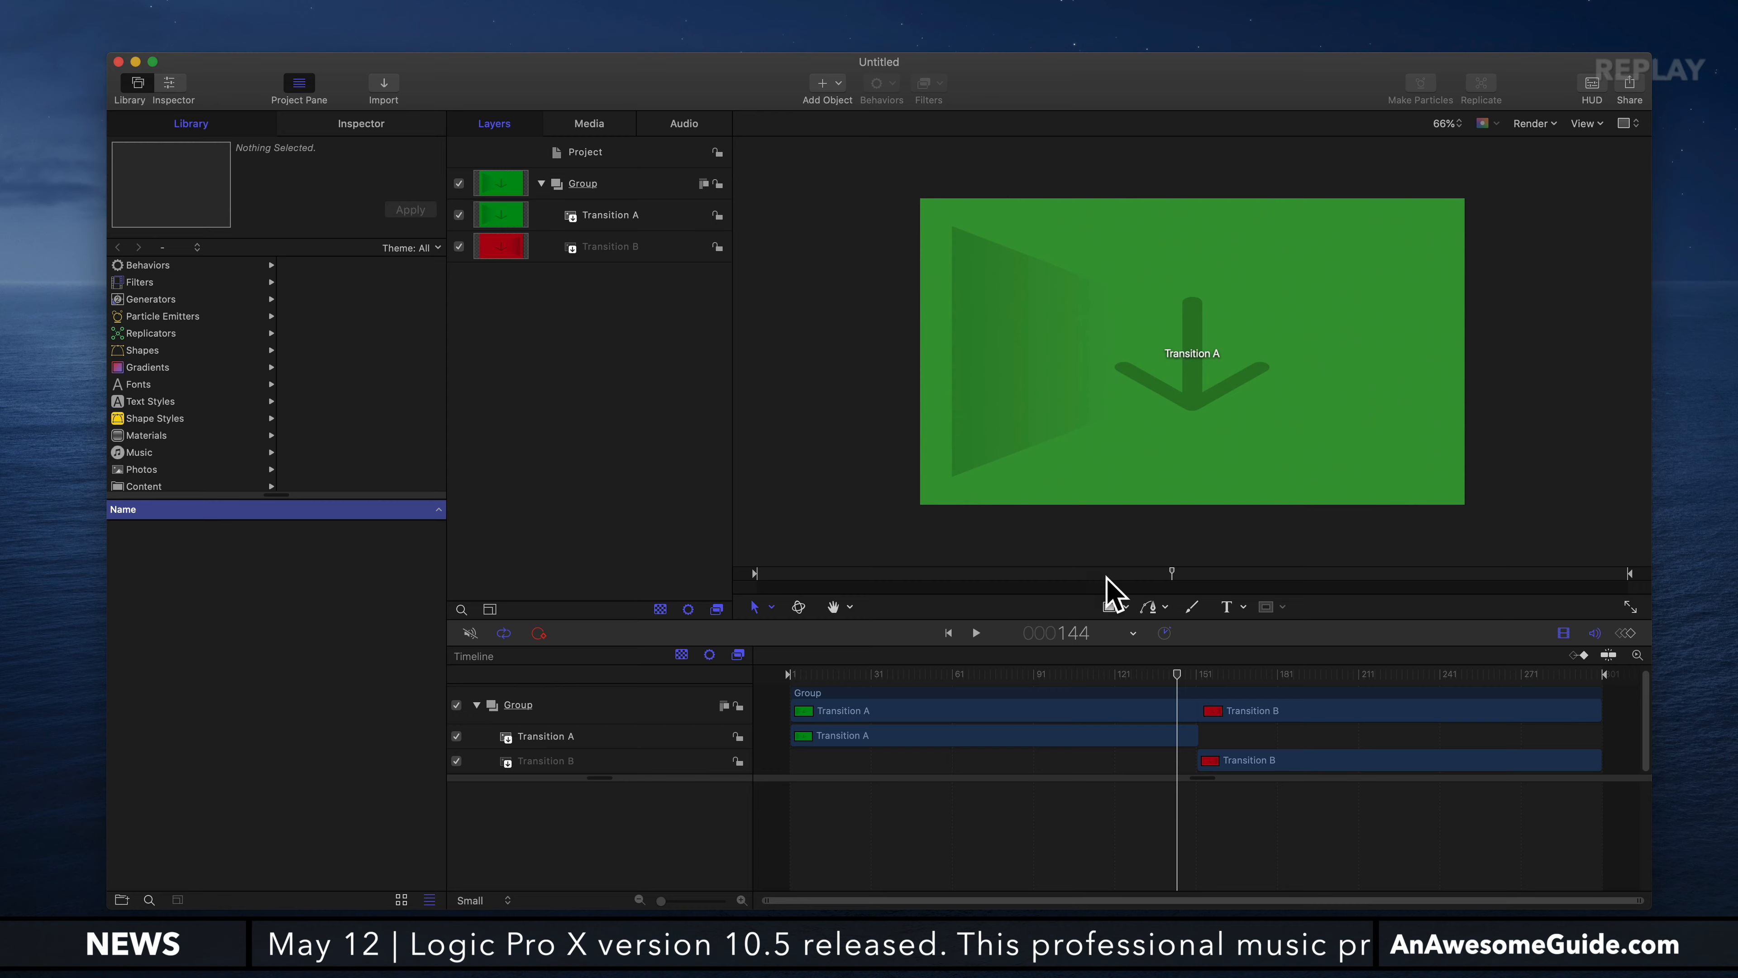
left_click(1127, 607)
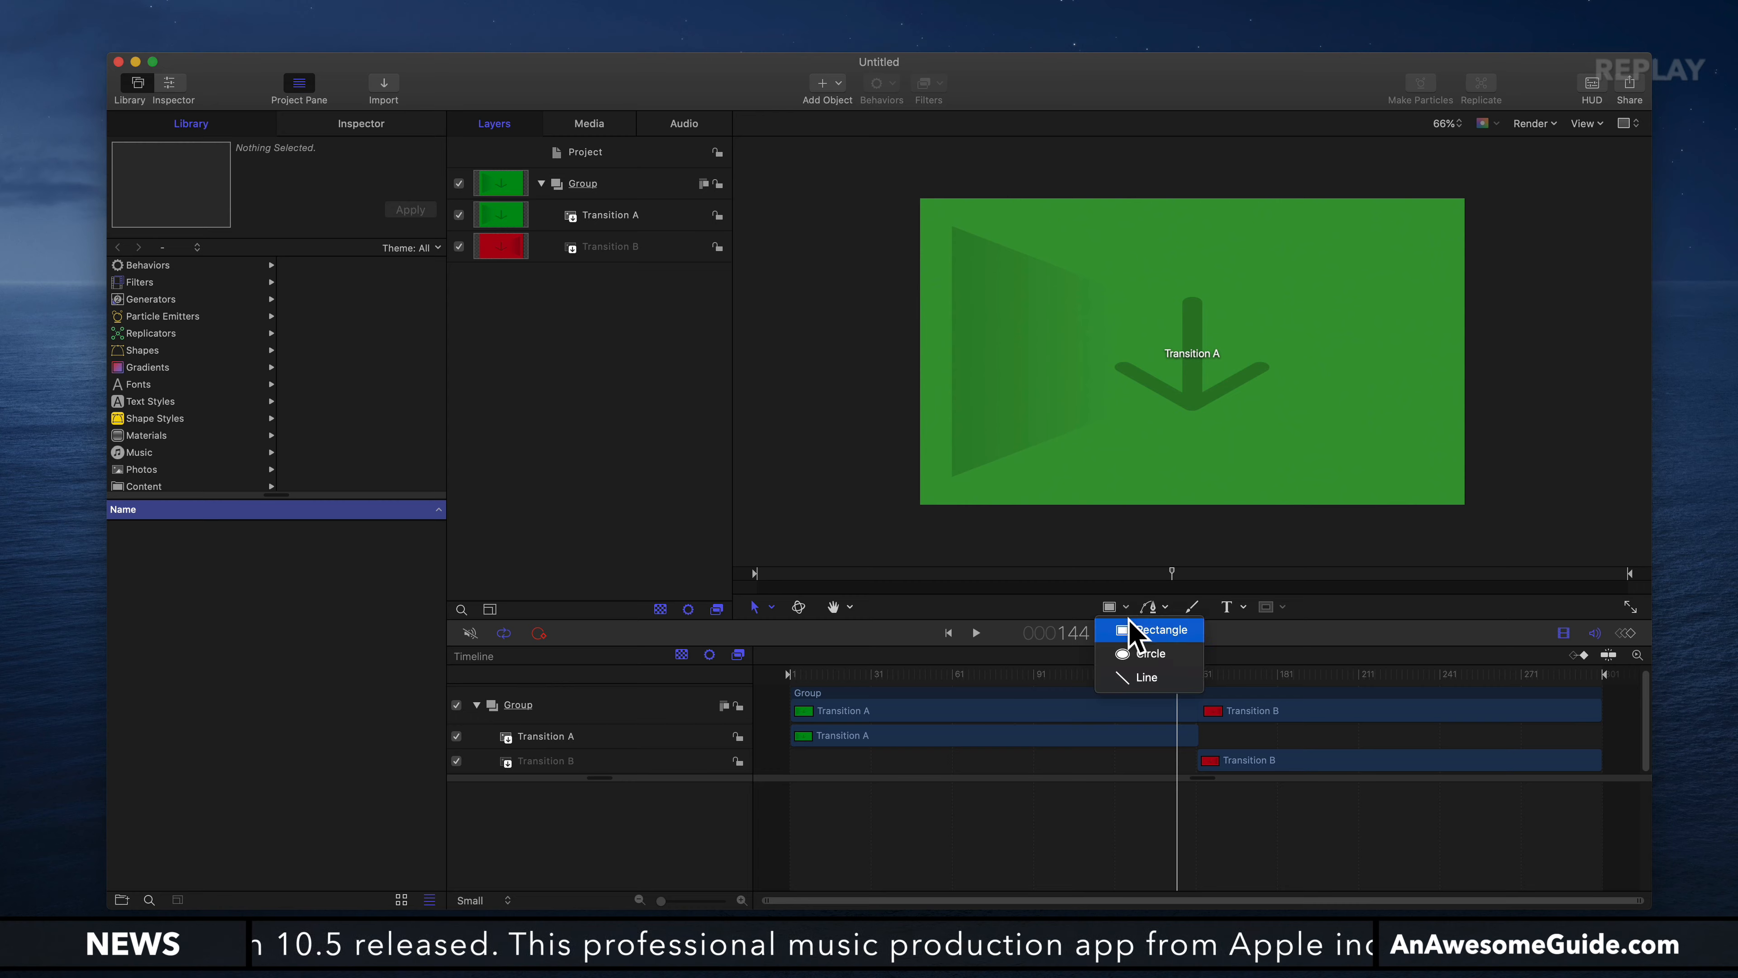
left_click(1138, 678)
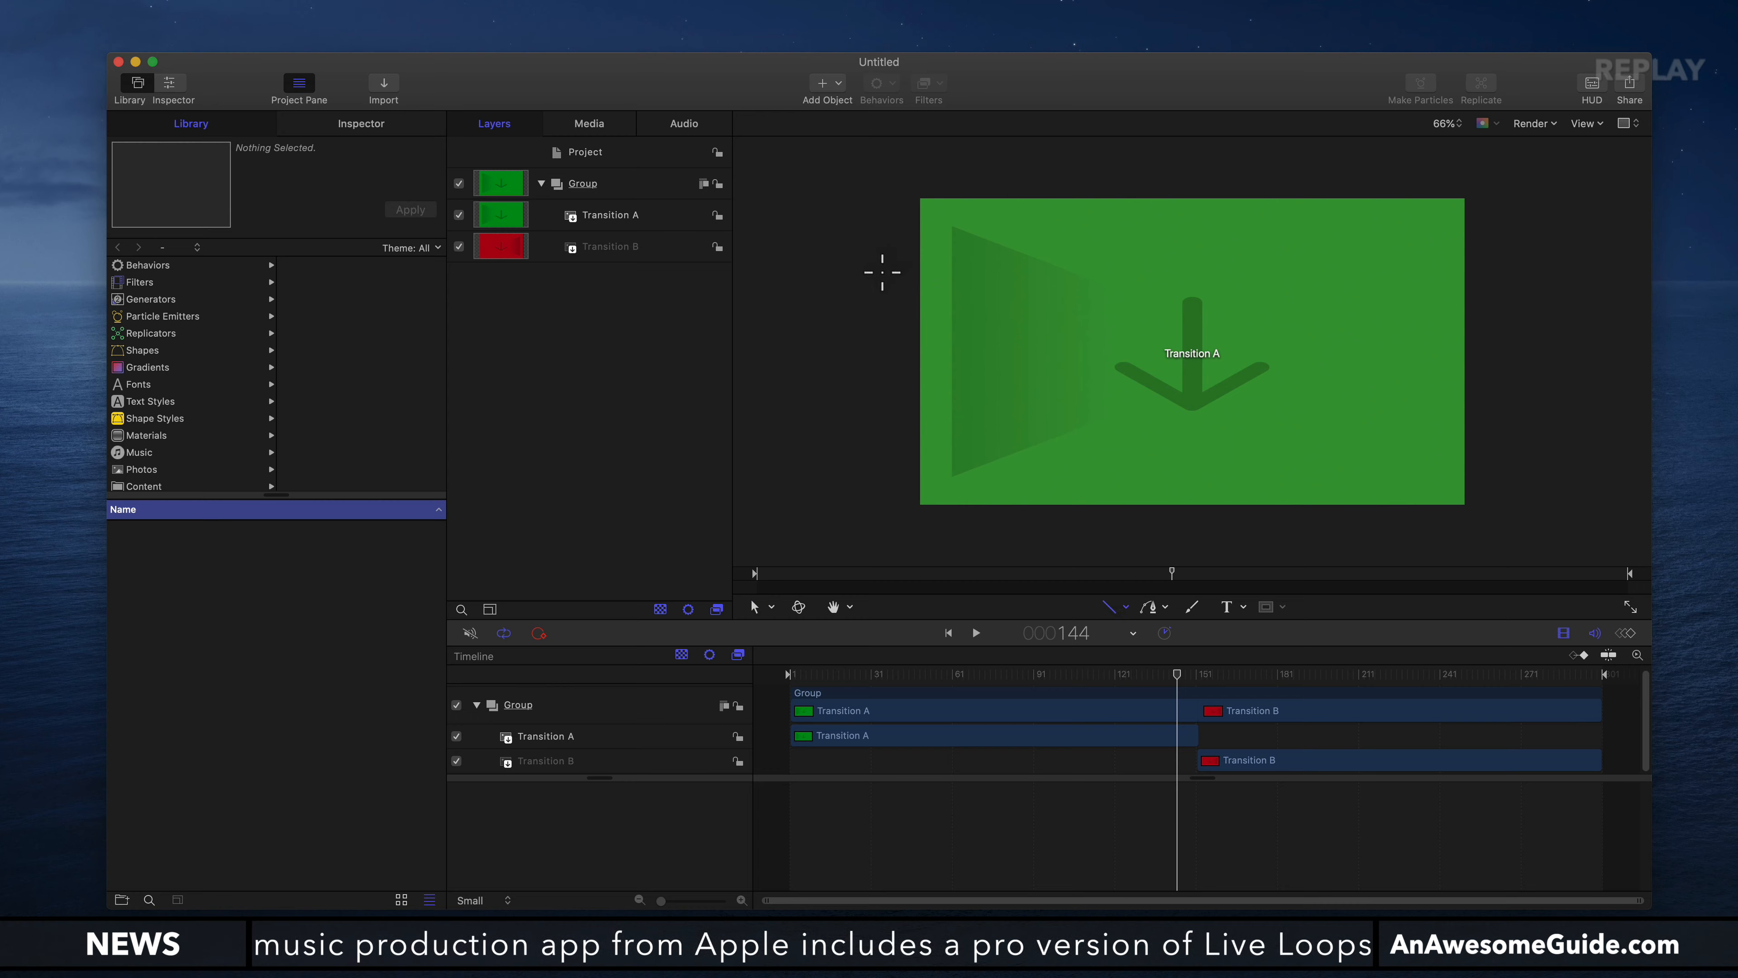
left_click_drag(882, 272, 1550, 262)
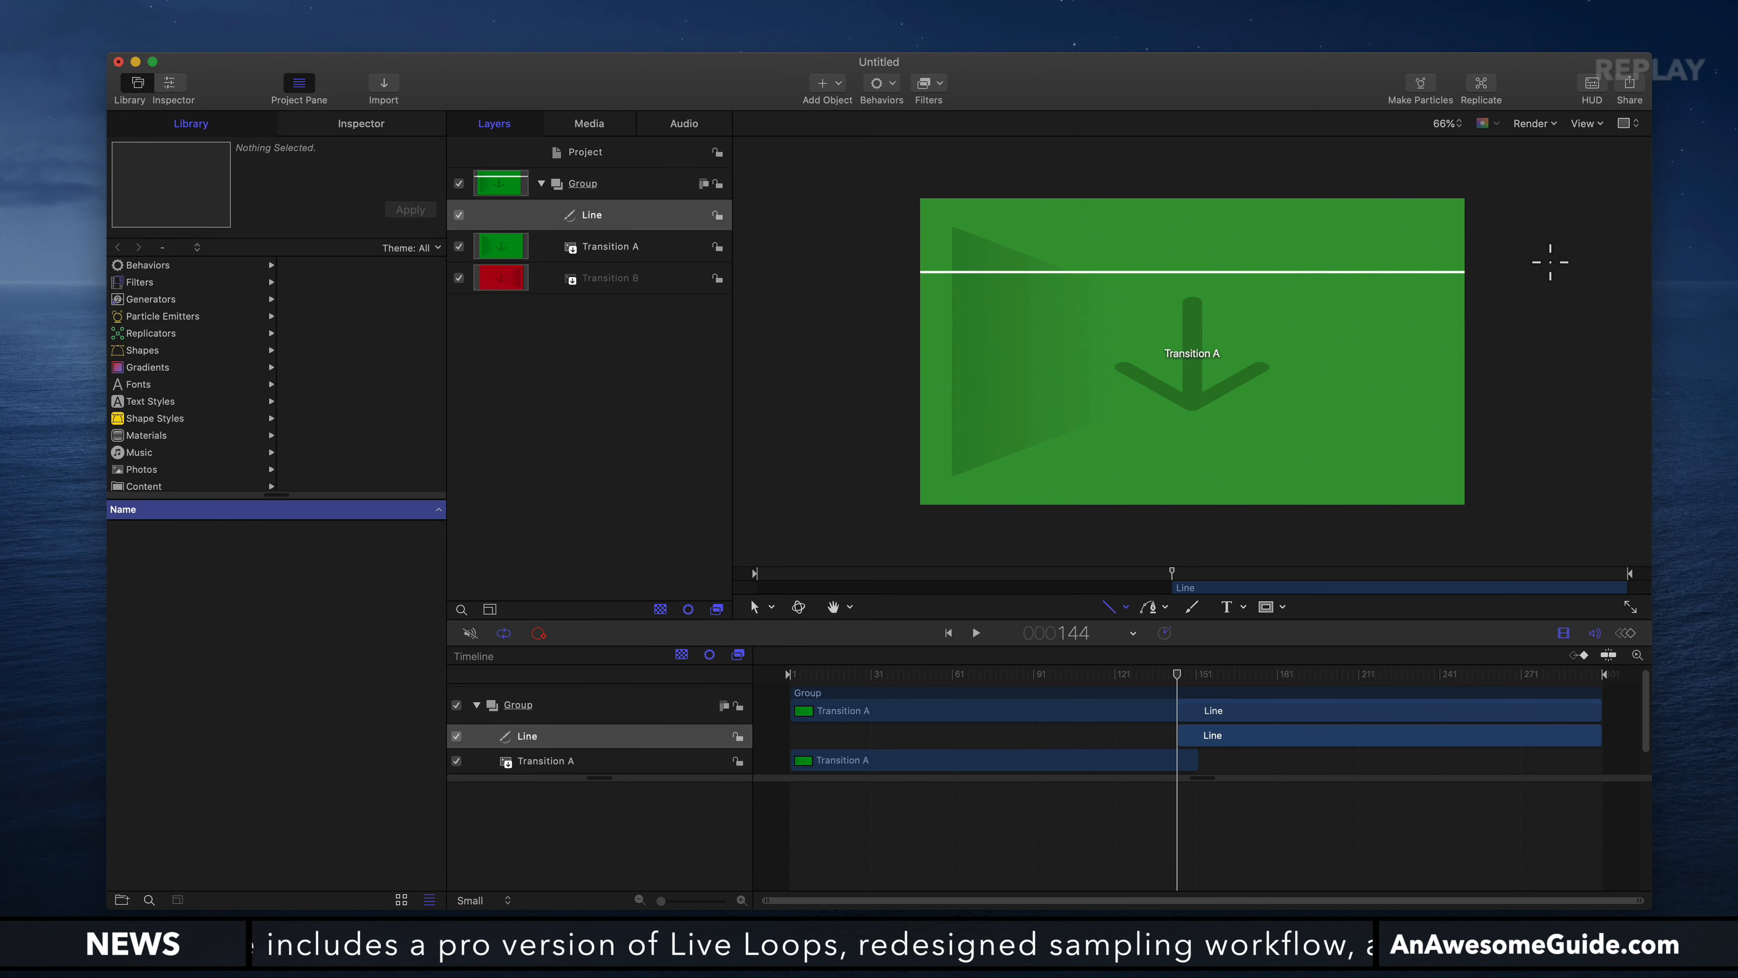
Move the line above the upper edge of the frame by setting its Y position to 554.2 px
left_click(615, 218)
left_click(373, 129)
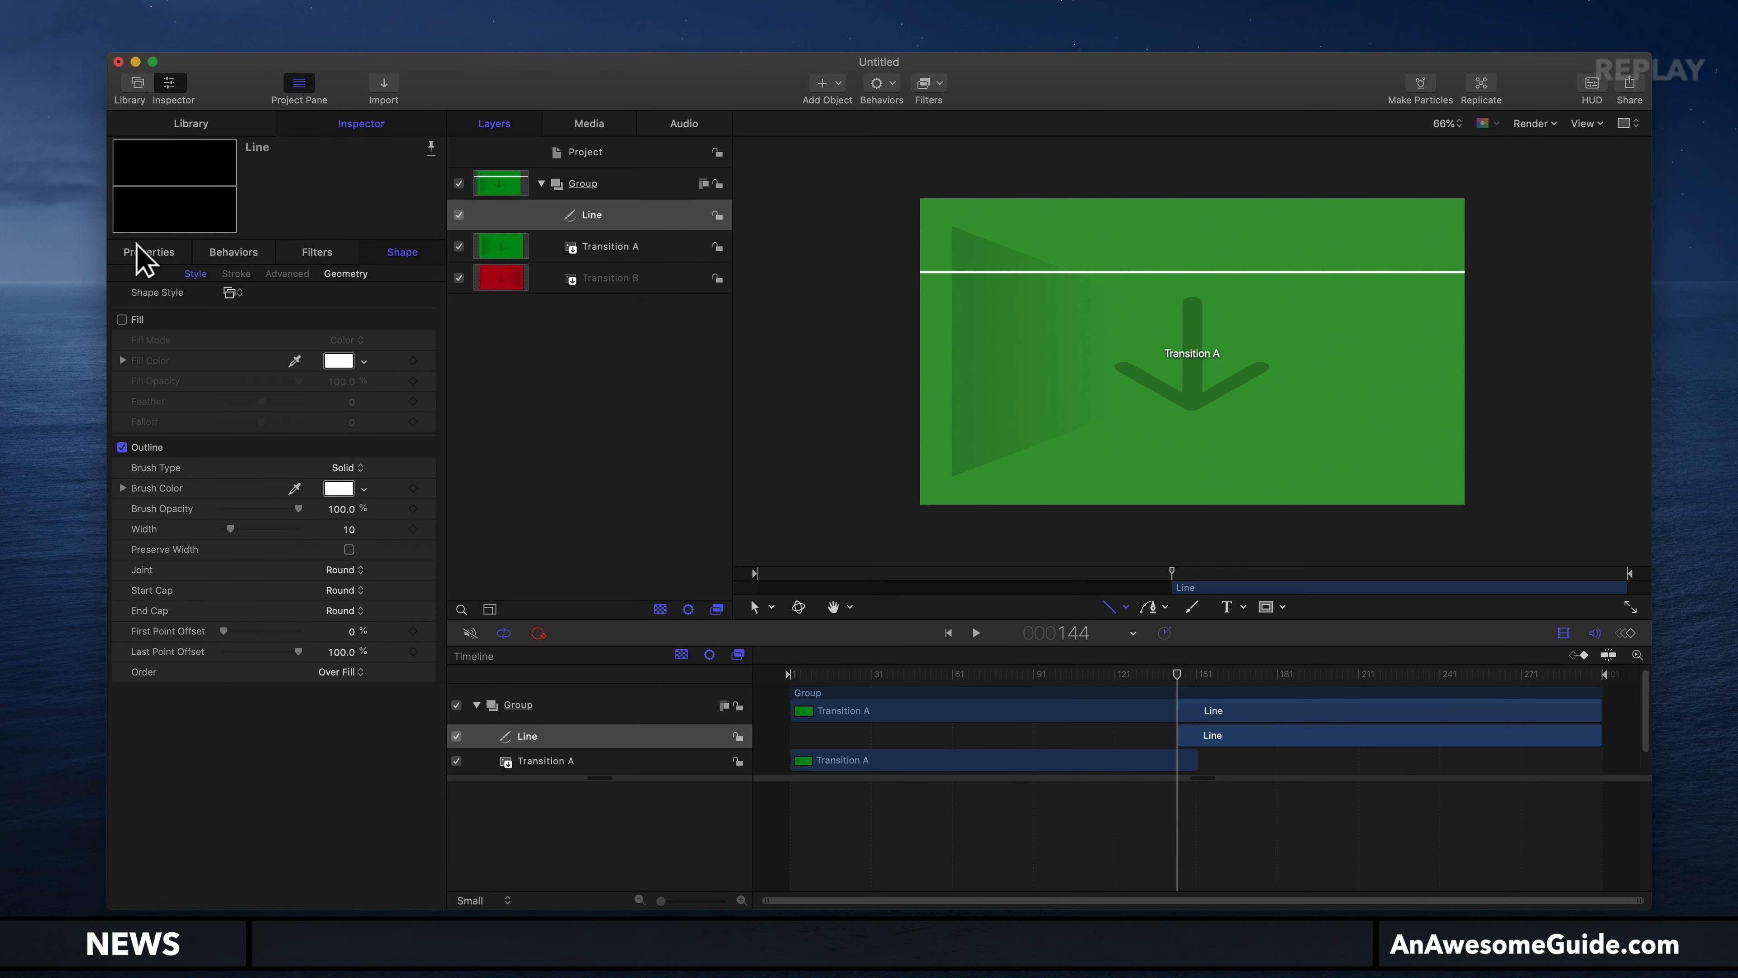
left_click(148, 251)
left_click_drag(339, 309, 340, 302)
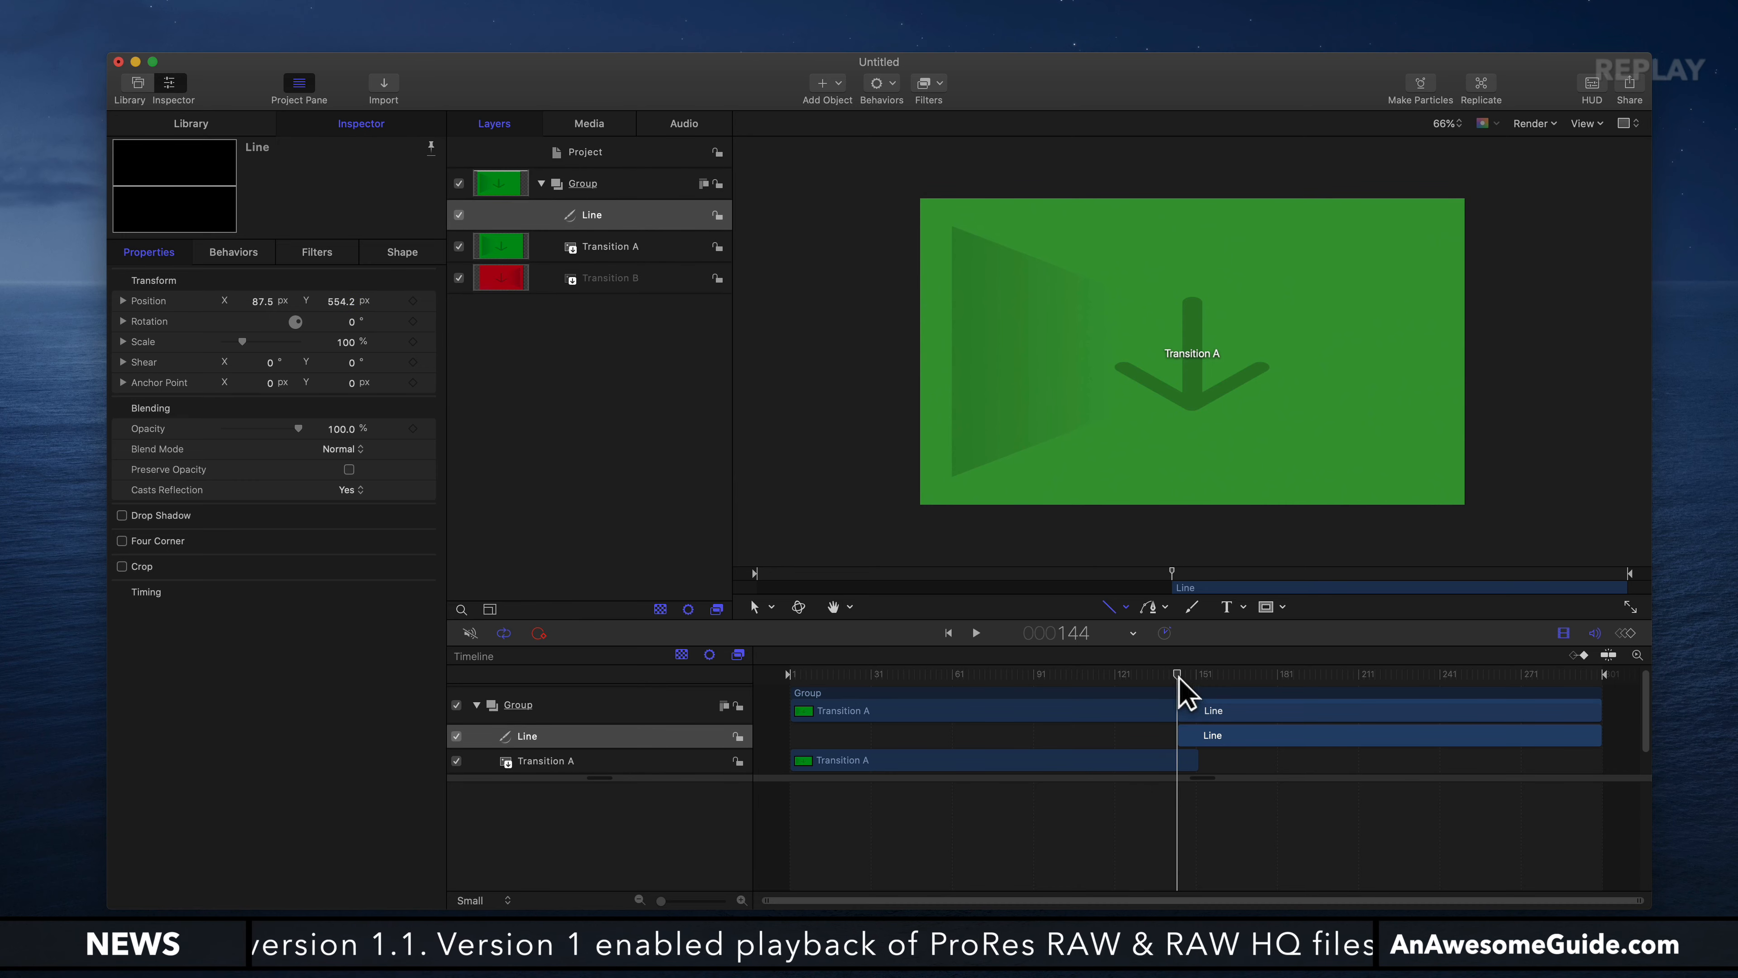
Keyframe the line's position at frame 1, and lower its Y position past the frame's bottom edge at frame 300
left_click_drag(1175, 678, 768, 685)
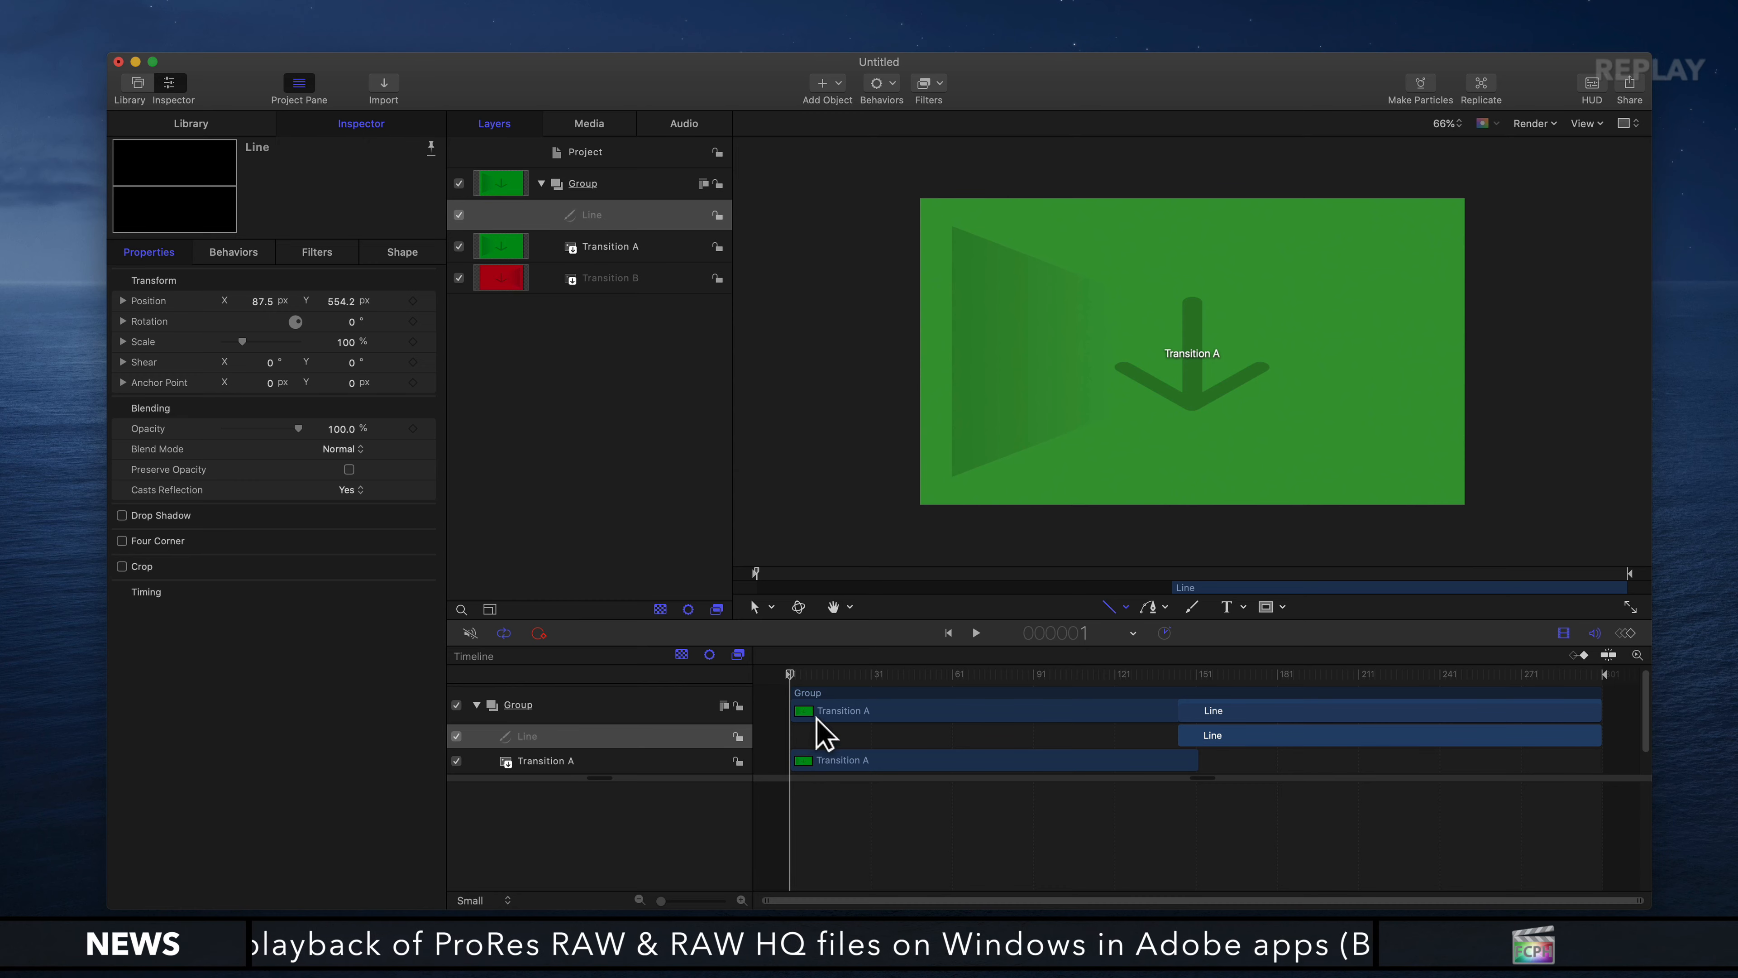
left_click(413, 301)
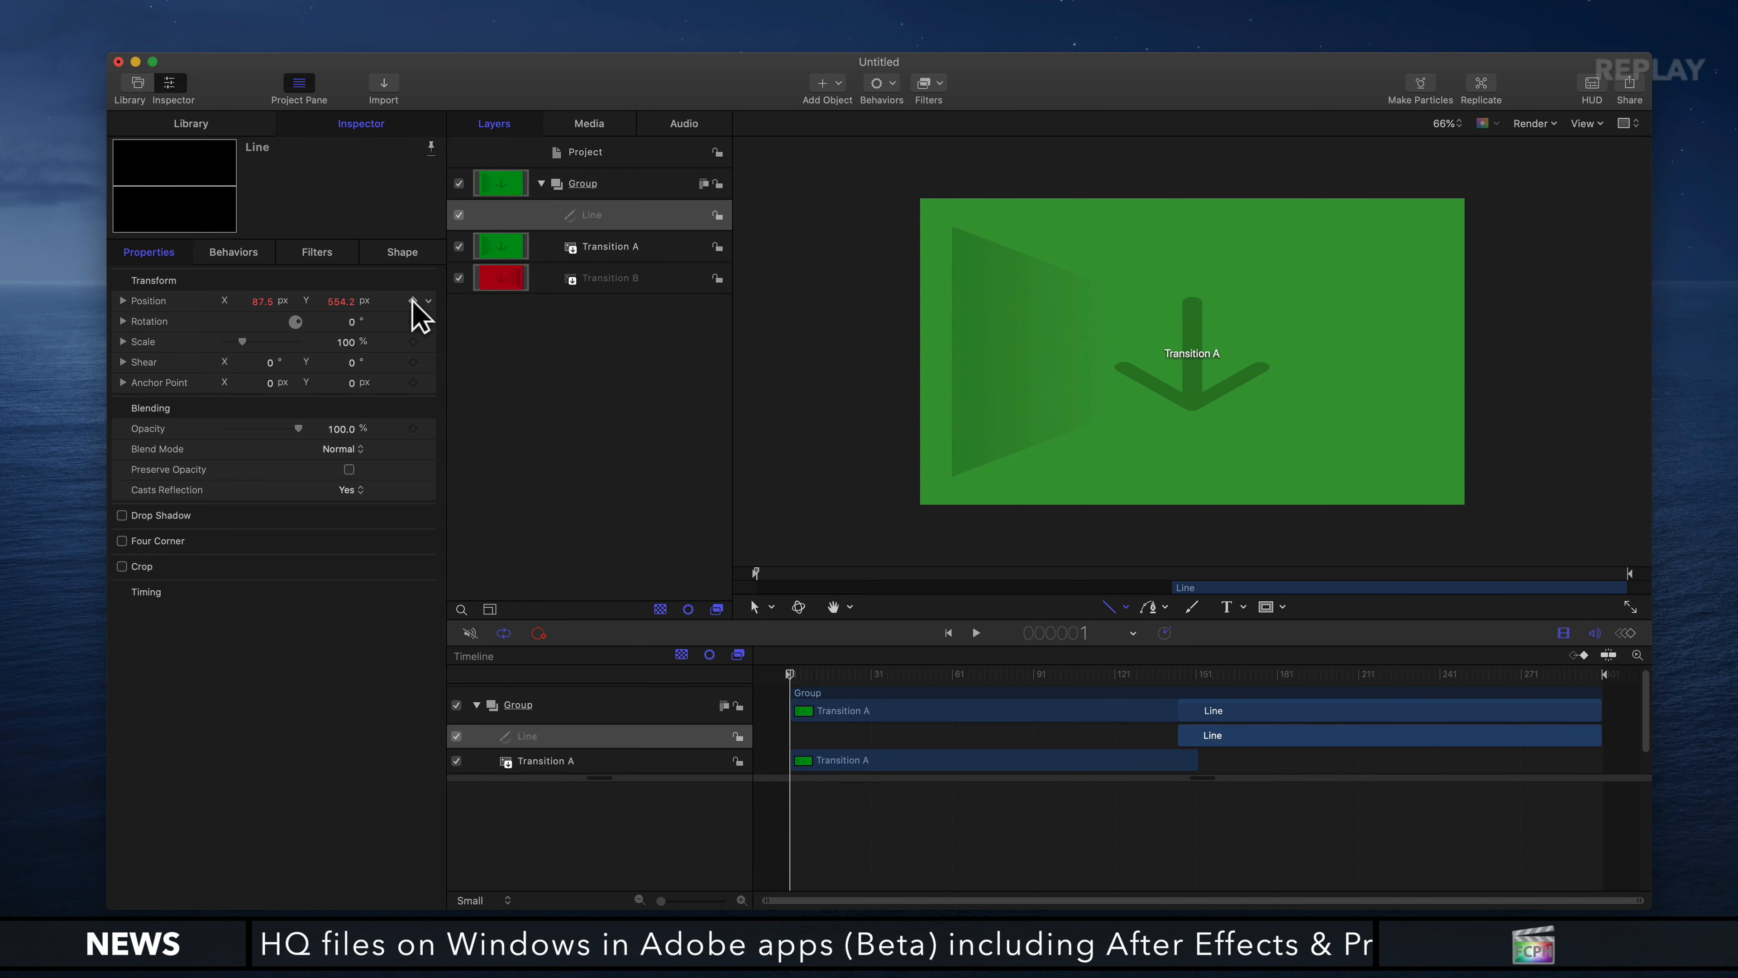
left_click_drag(893, 676, 1602, 745)
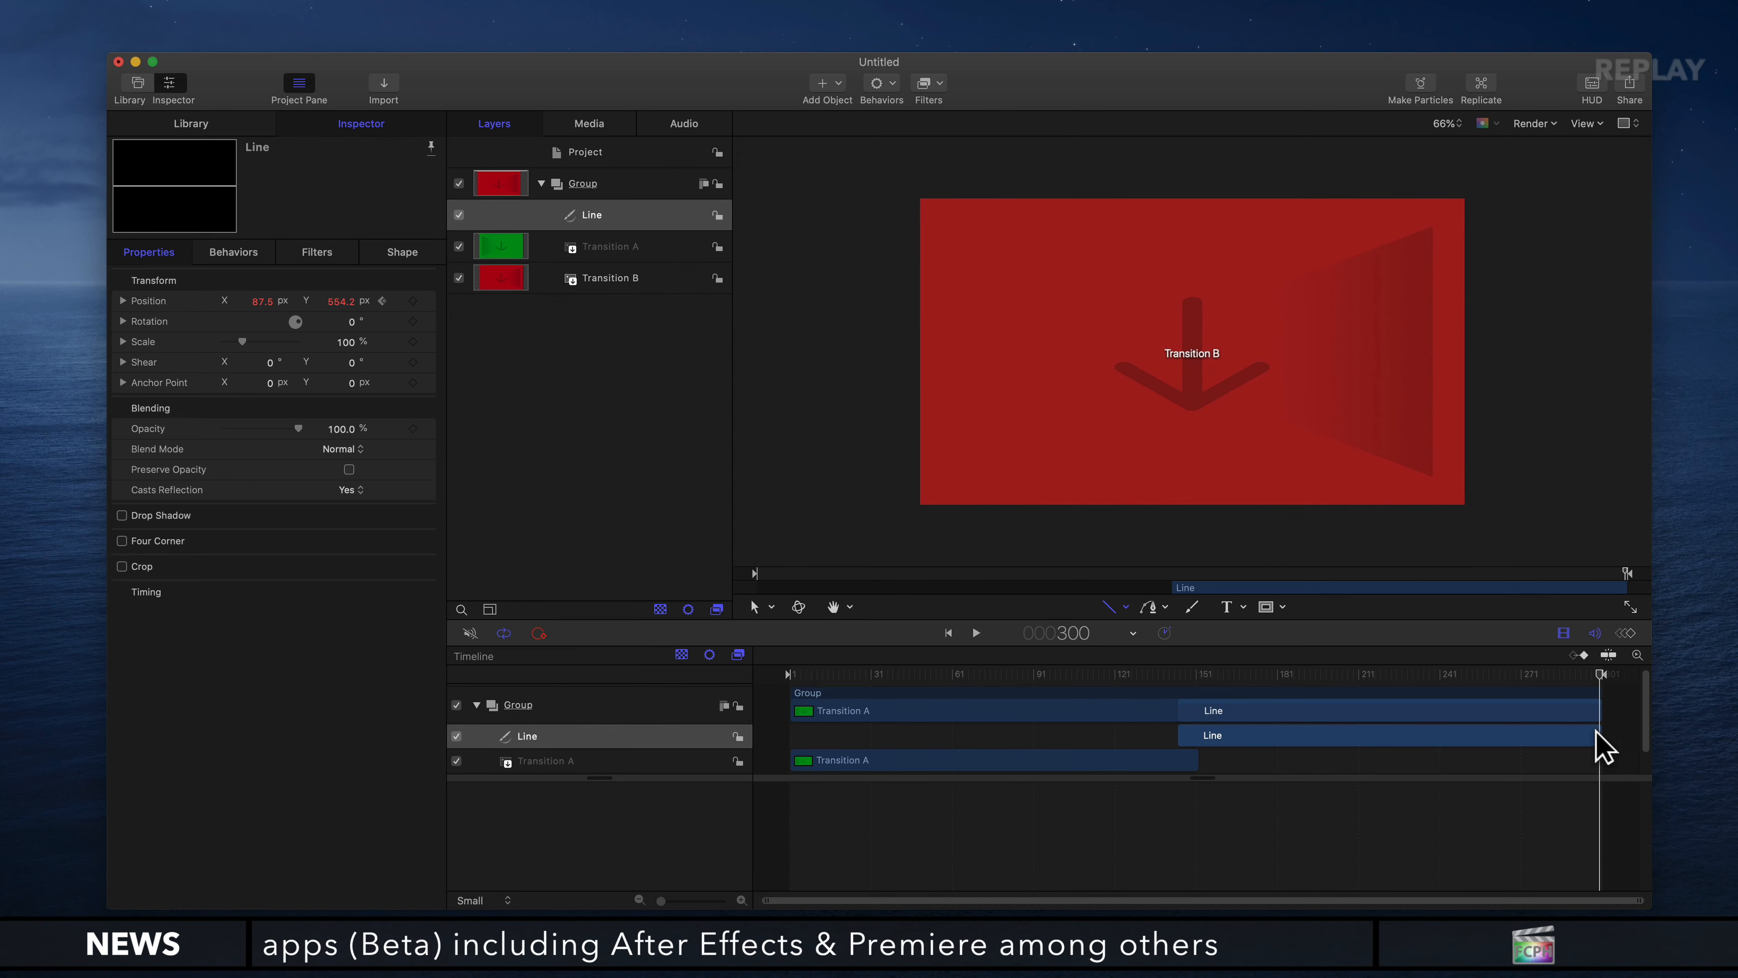
mouse_move(341, 301)
left_mouse_down()
mouse_move(291, 305)
mouse_move(341, 318)
left_mouse_up()
Extend the start of the line's timeline bar back to frame 1
left_click_drag(1369, 674, 749, 659)
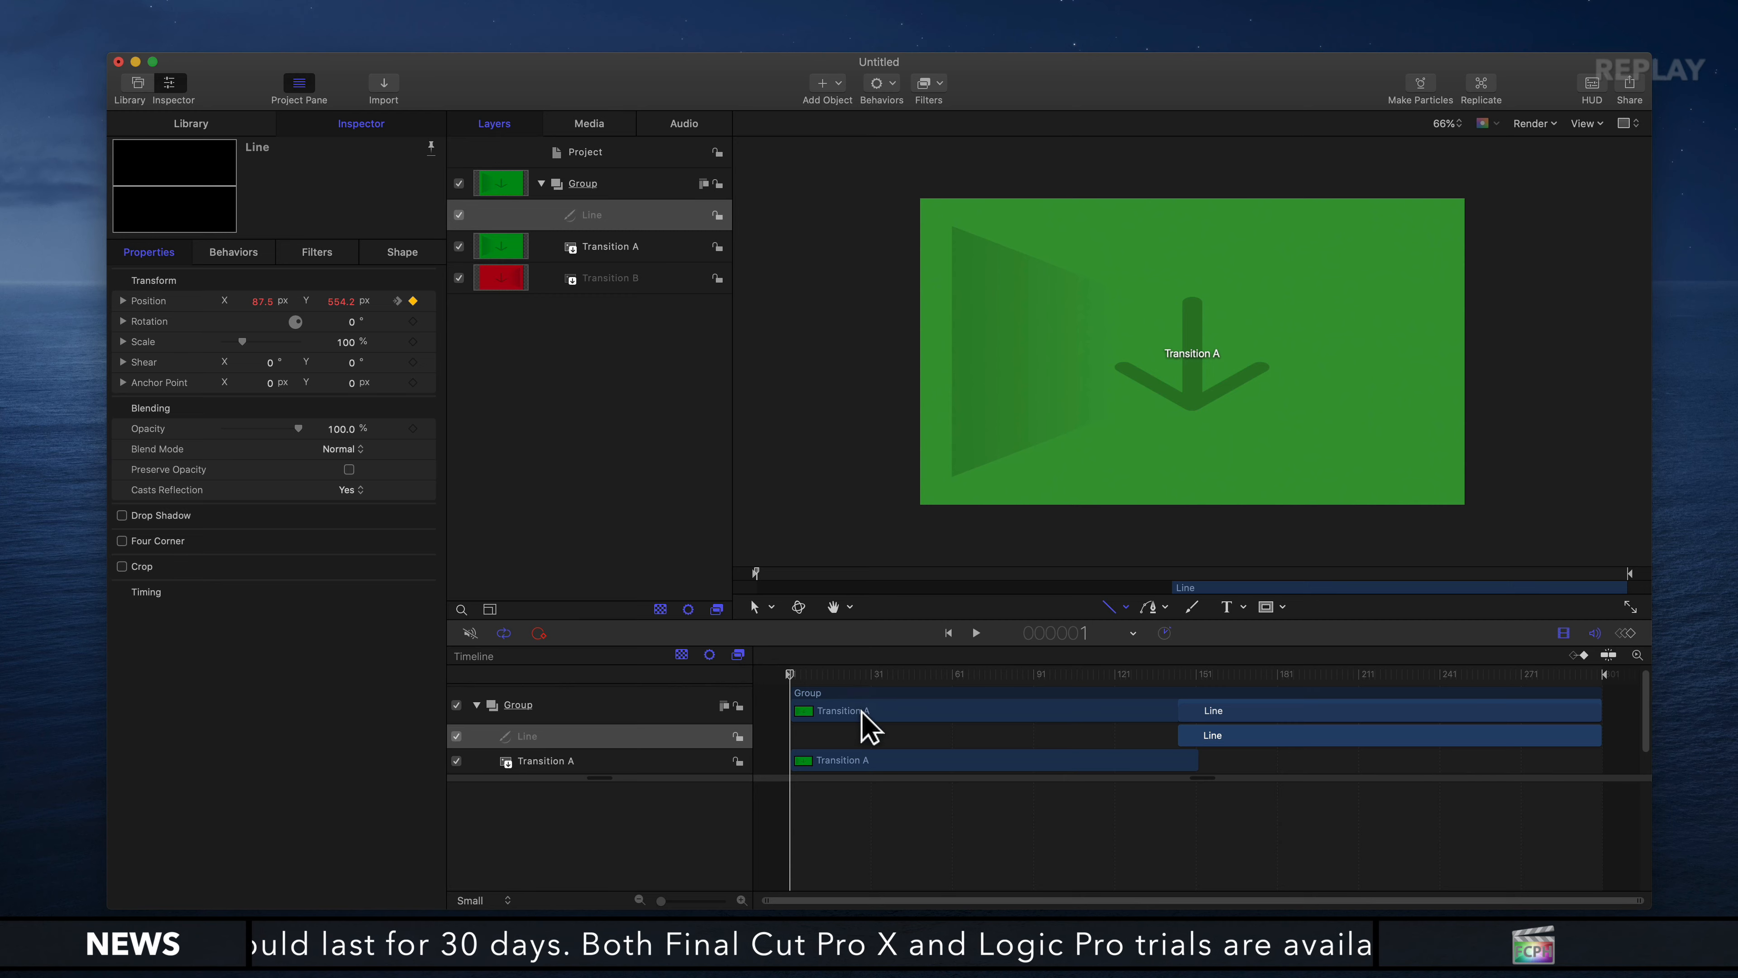
scroll(868, 727, "up", 2)
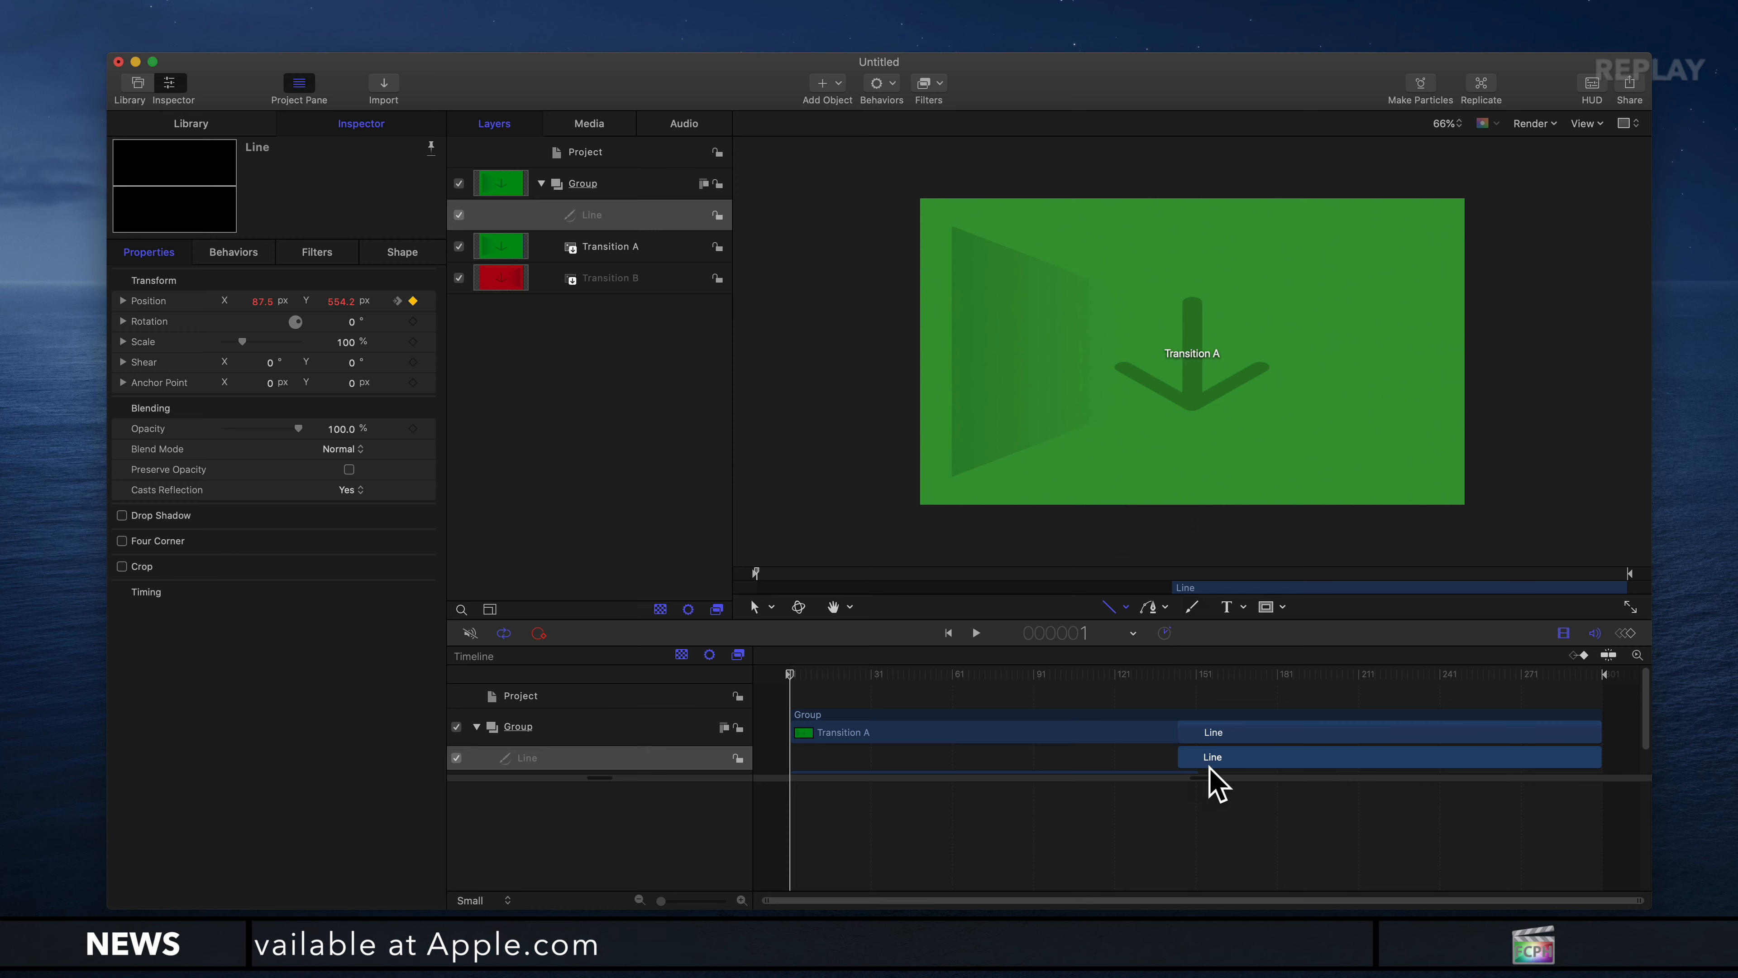
left_click_drag(1178, 757, 923, 614)
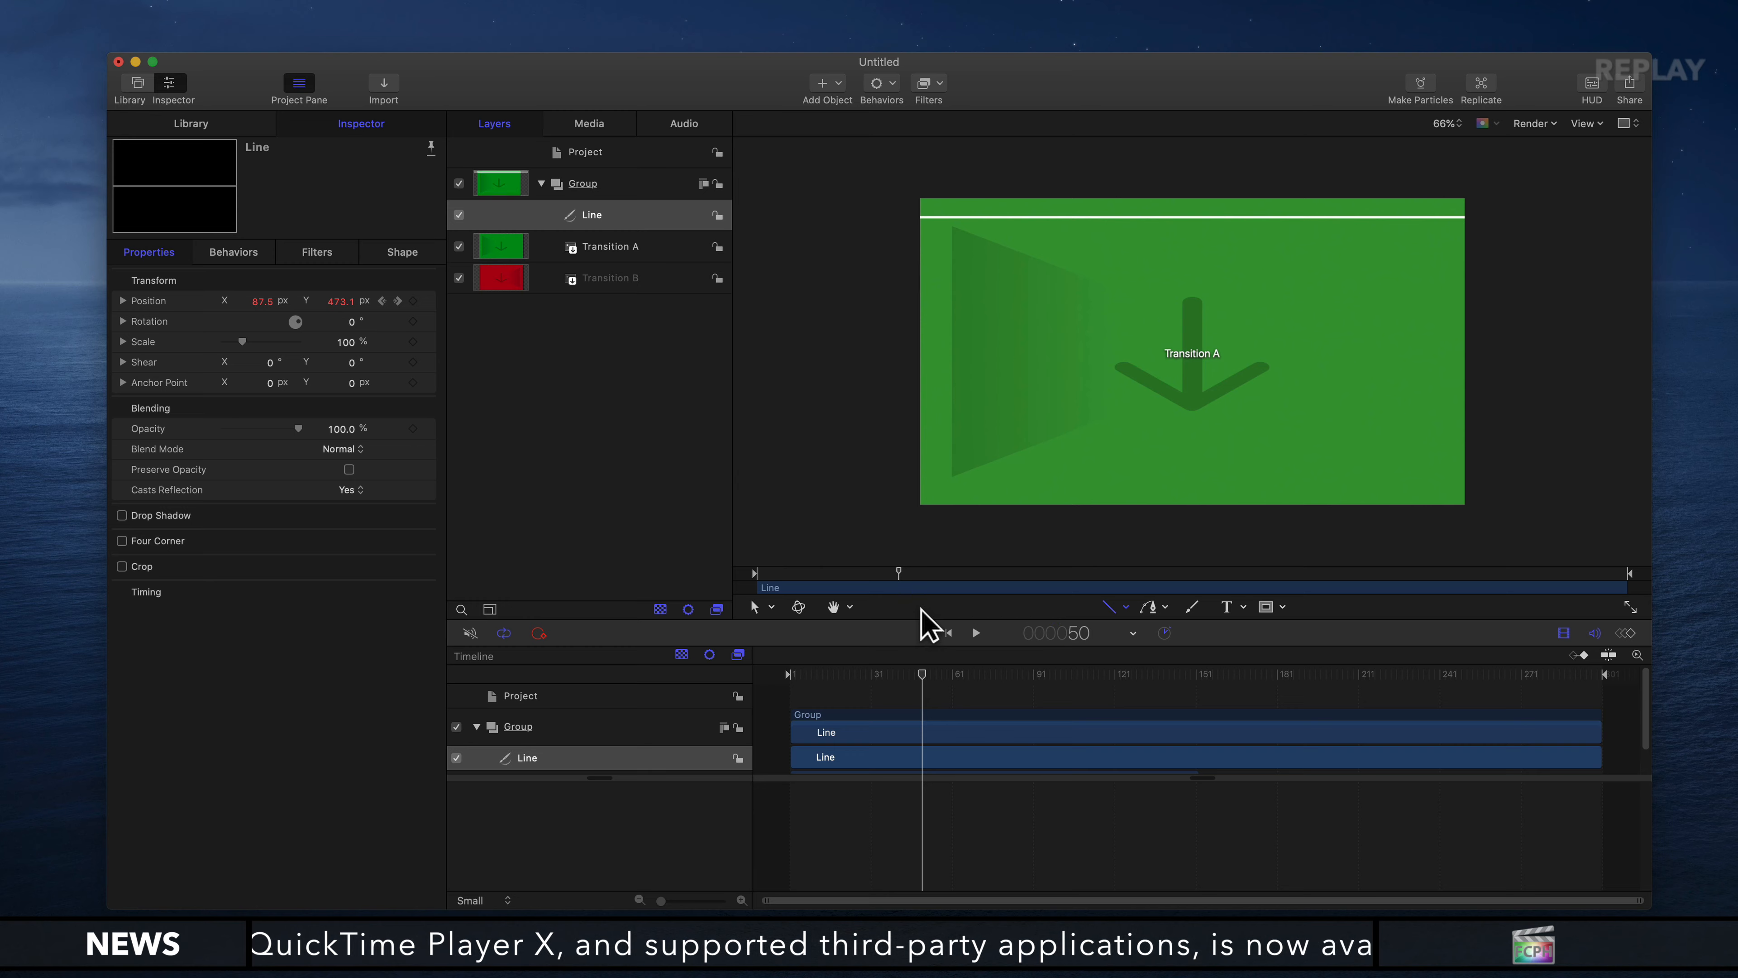
Extend Transition A to the end of the project and Transition B back to frame 1, so both span the whole timeline
left_click(606, 237)
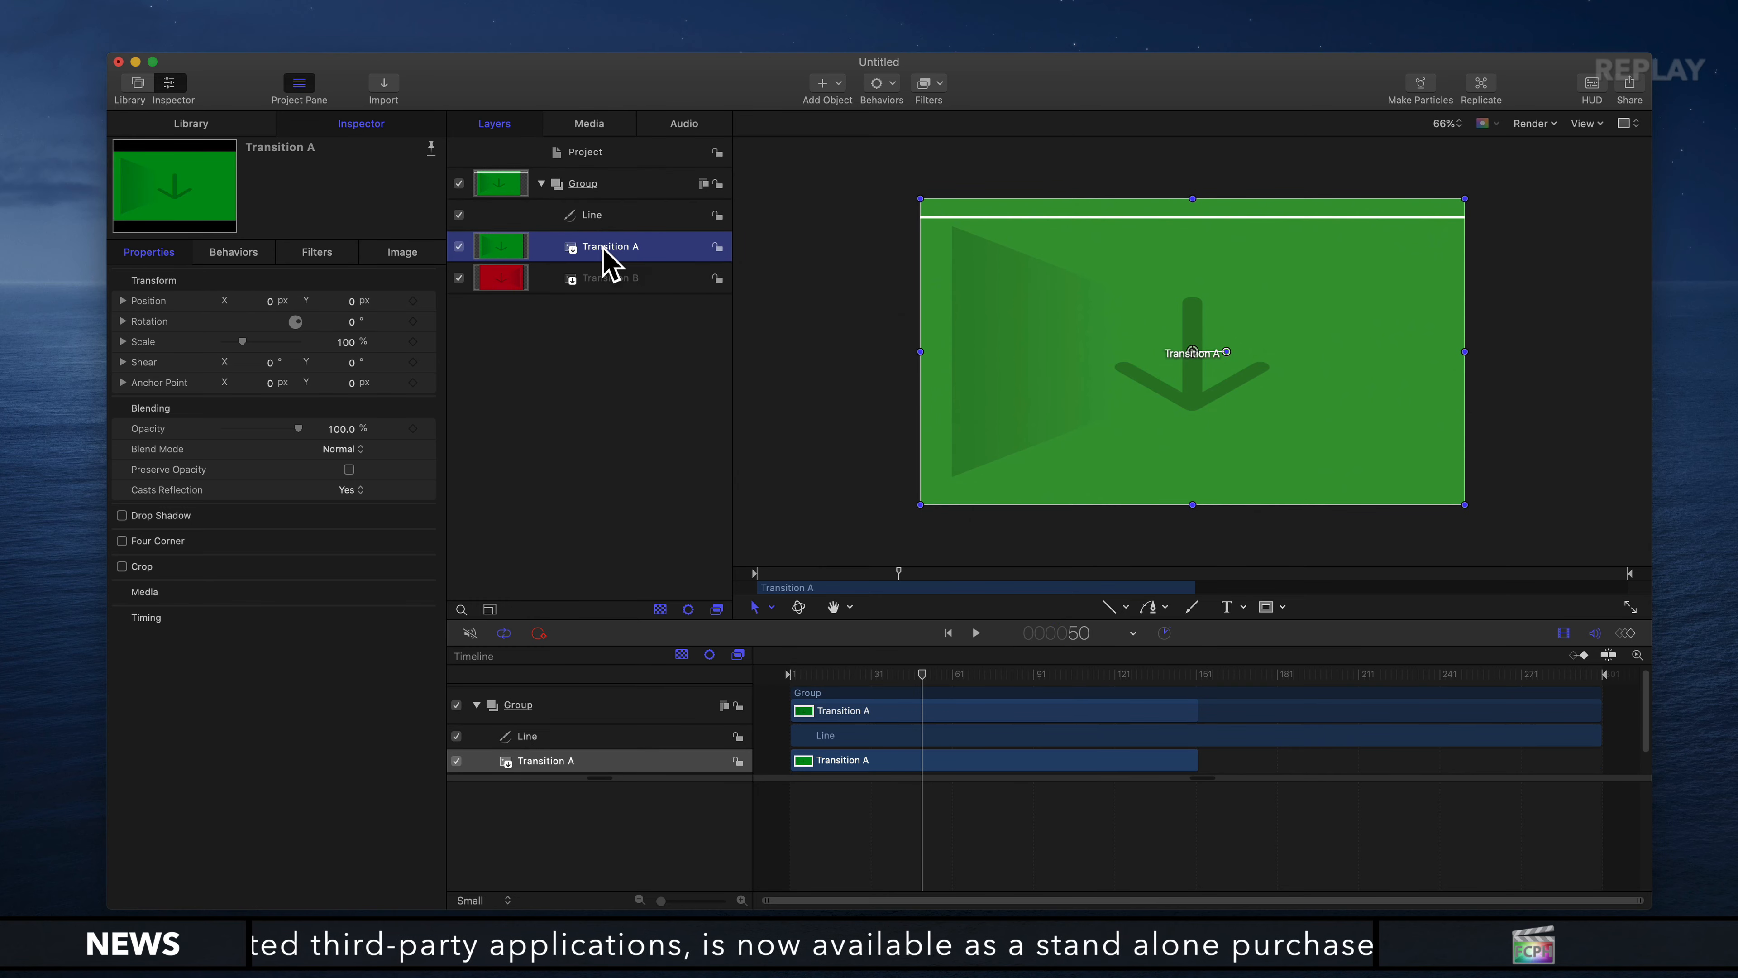
left_click_drag(830, 676, 1044, 711)
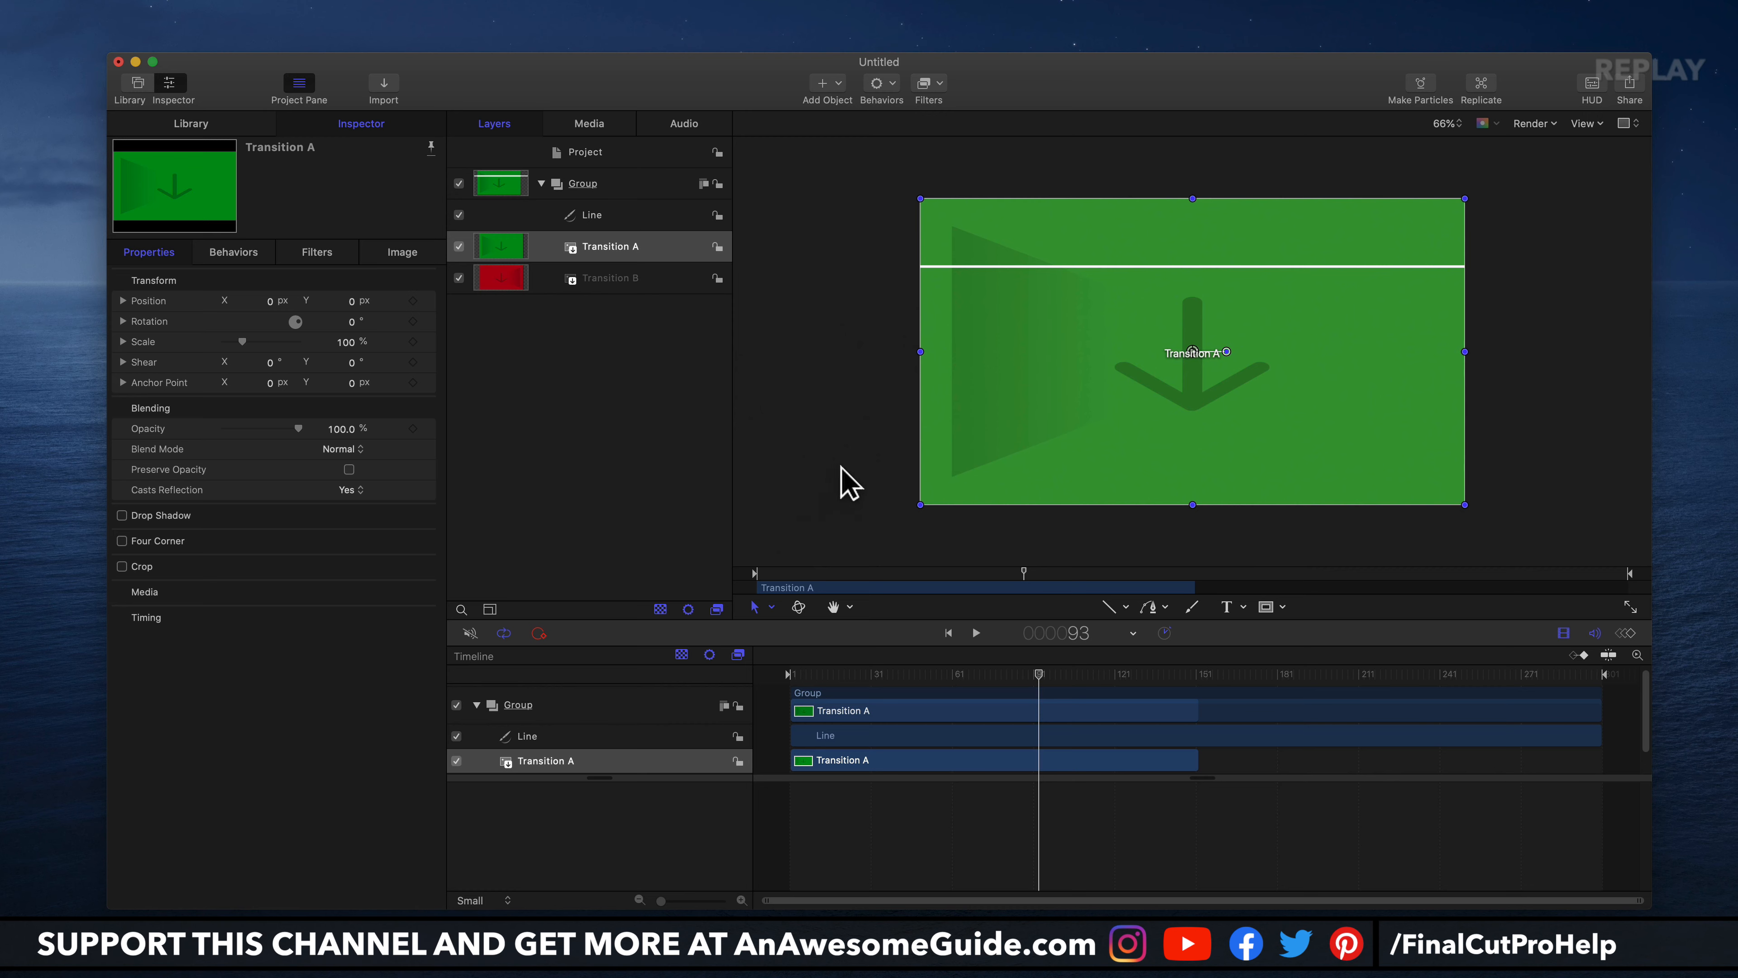
scroll(1008, 697, "down", 1)
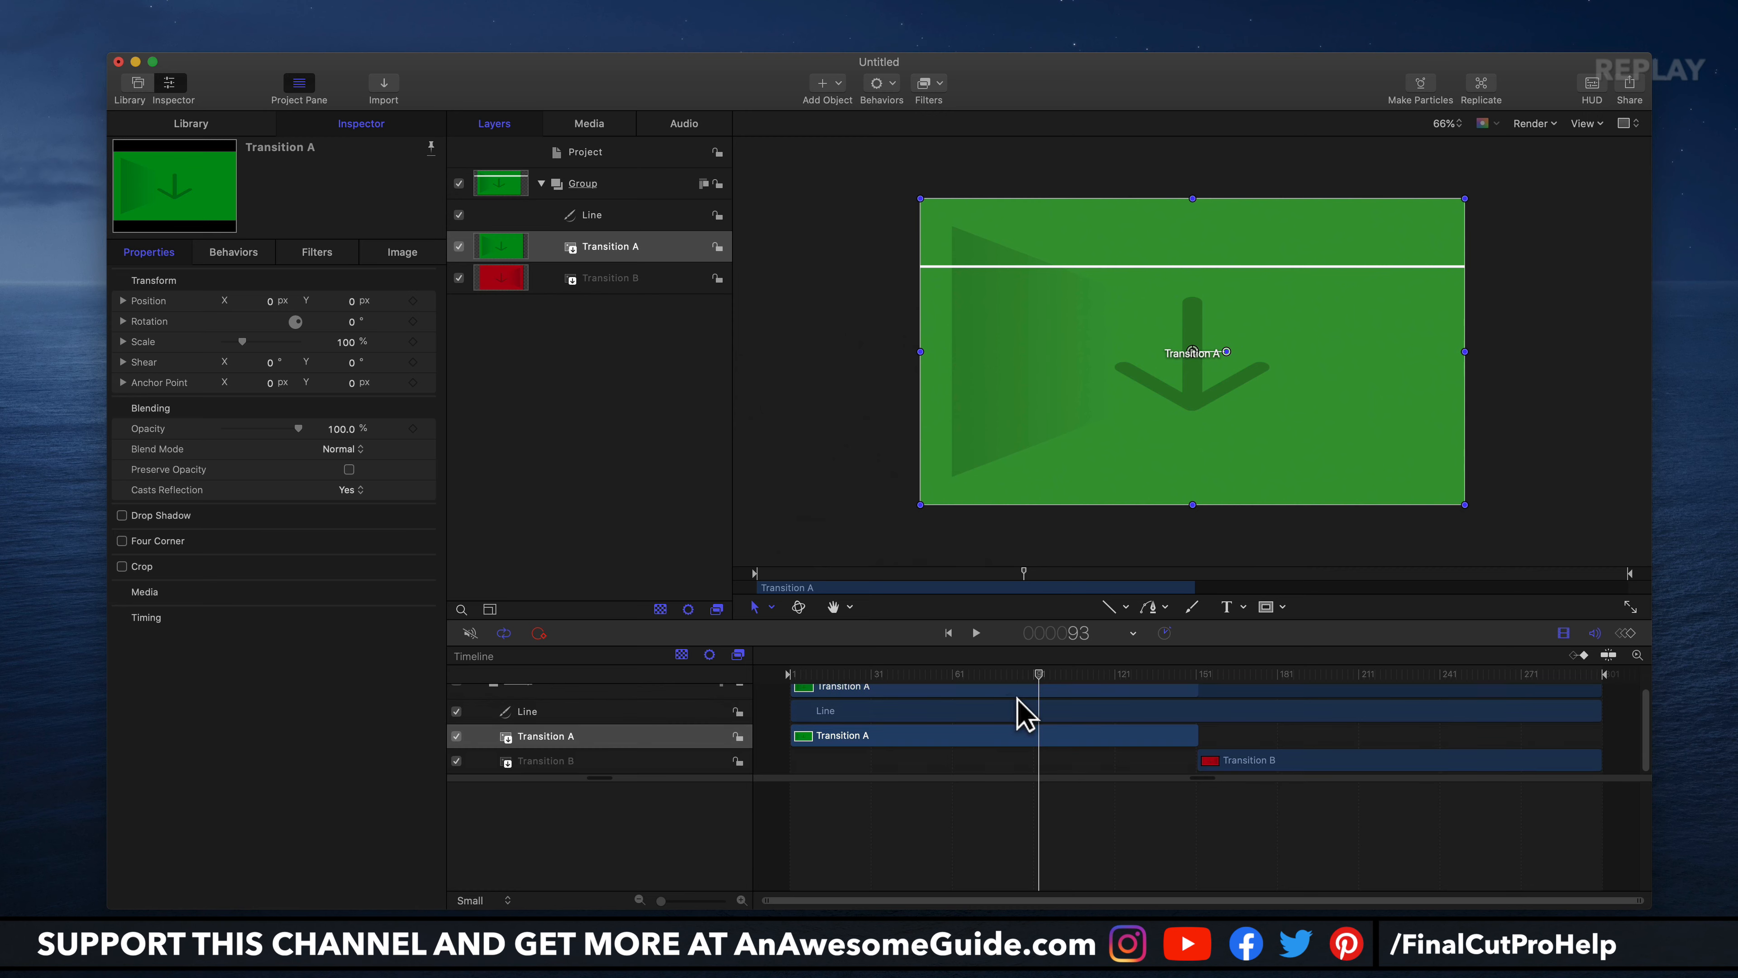
left_click_drag(1192, 736, 1588, 781)
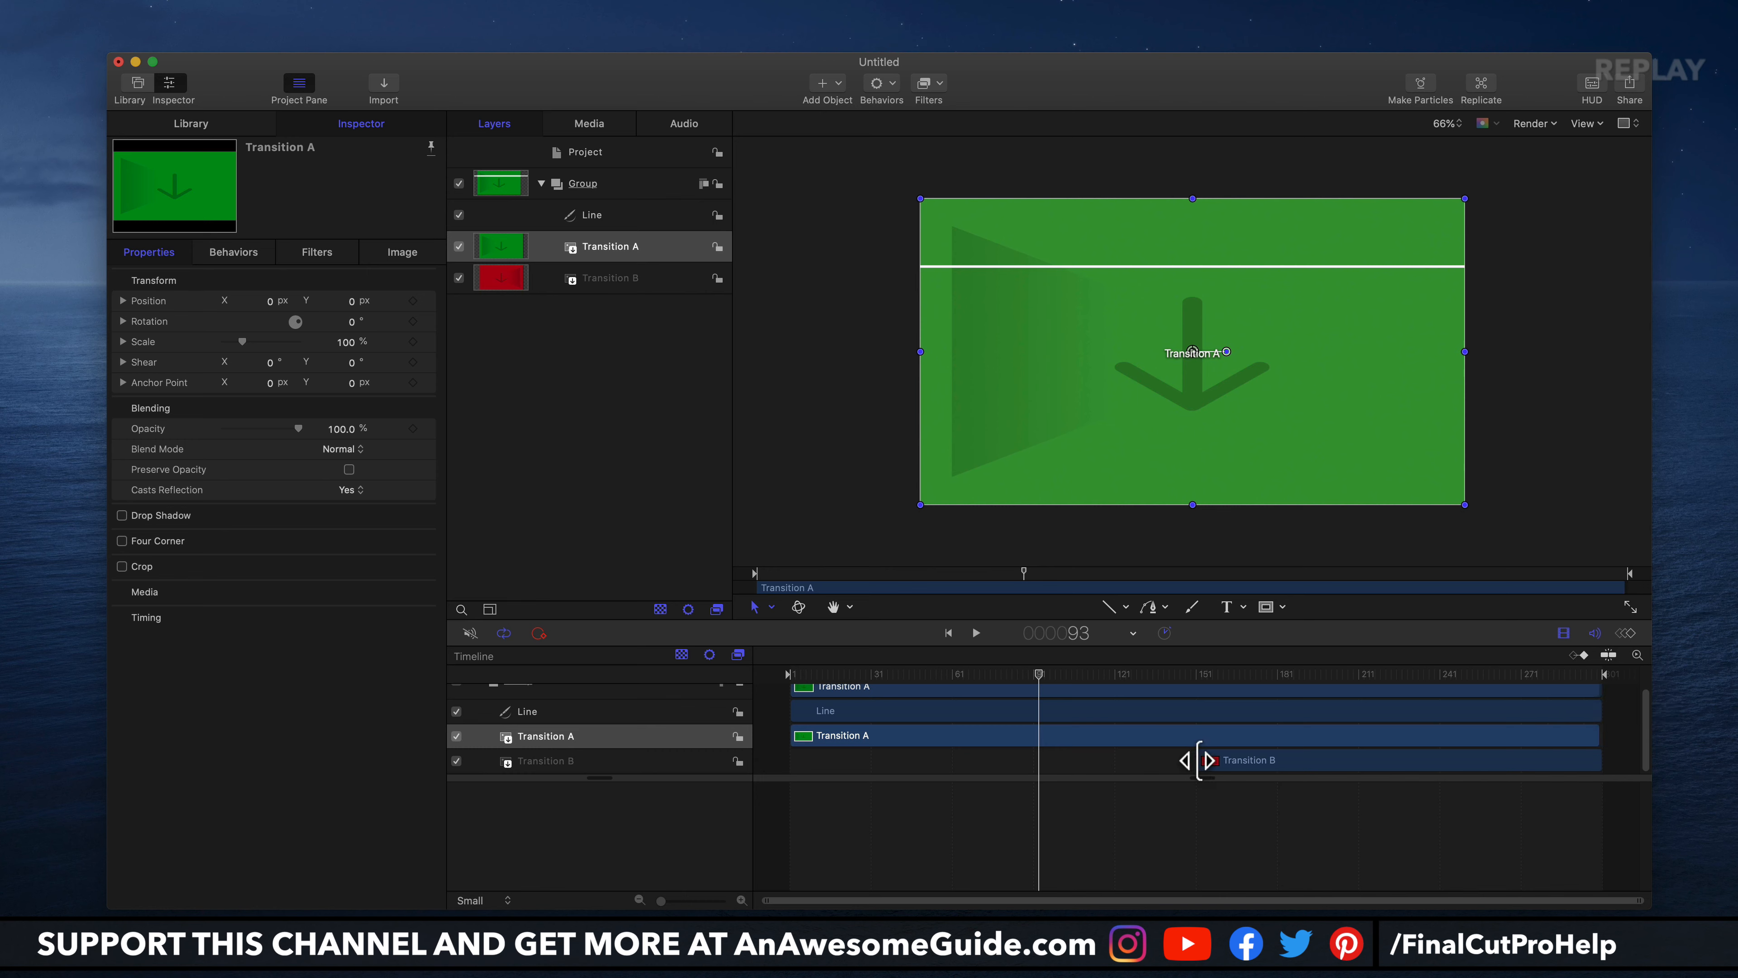
left_click_drag(1197, 759, 773, 666)
left_click(792, 675)
Enable Crop on Transition A and add a keyframe for the Top crop at 0 on frame 1
left_click(596, 241)
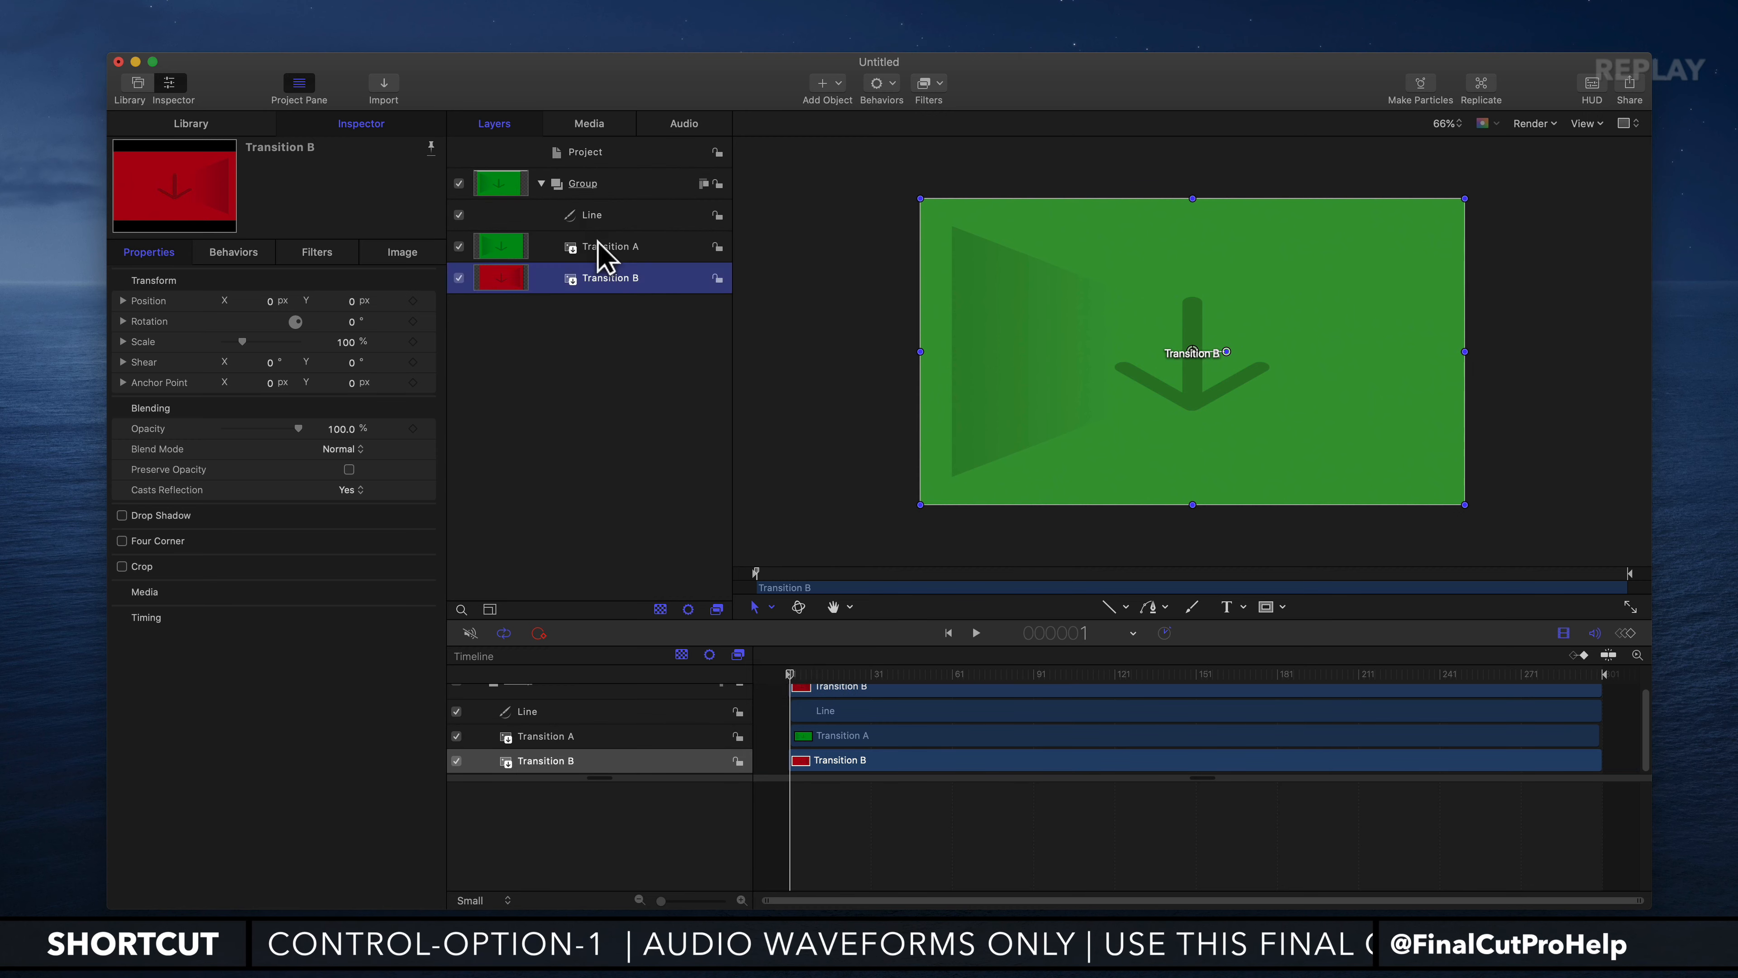
left_click(599, 245)
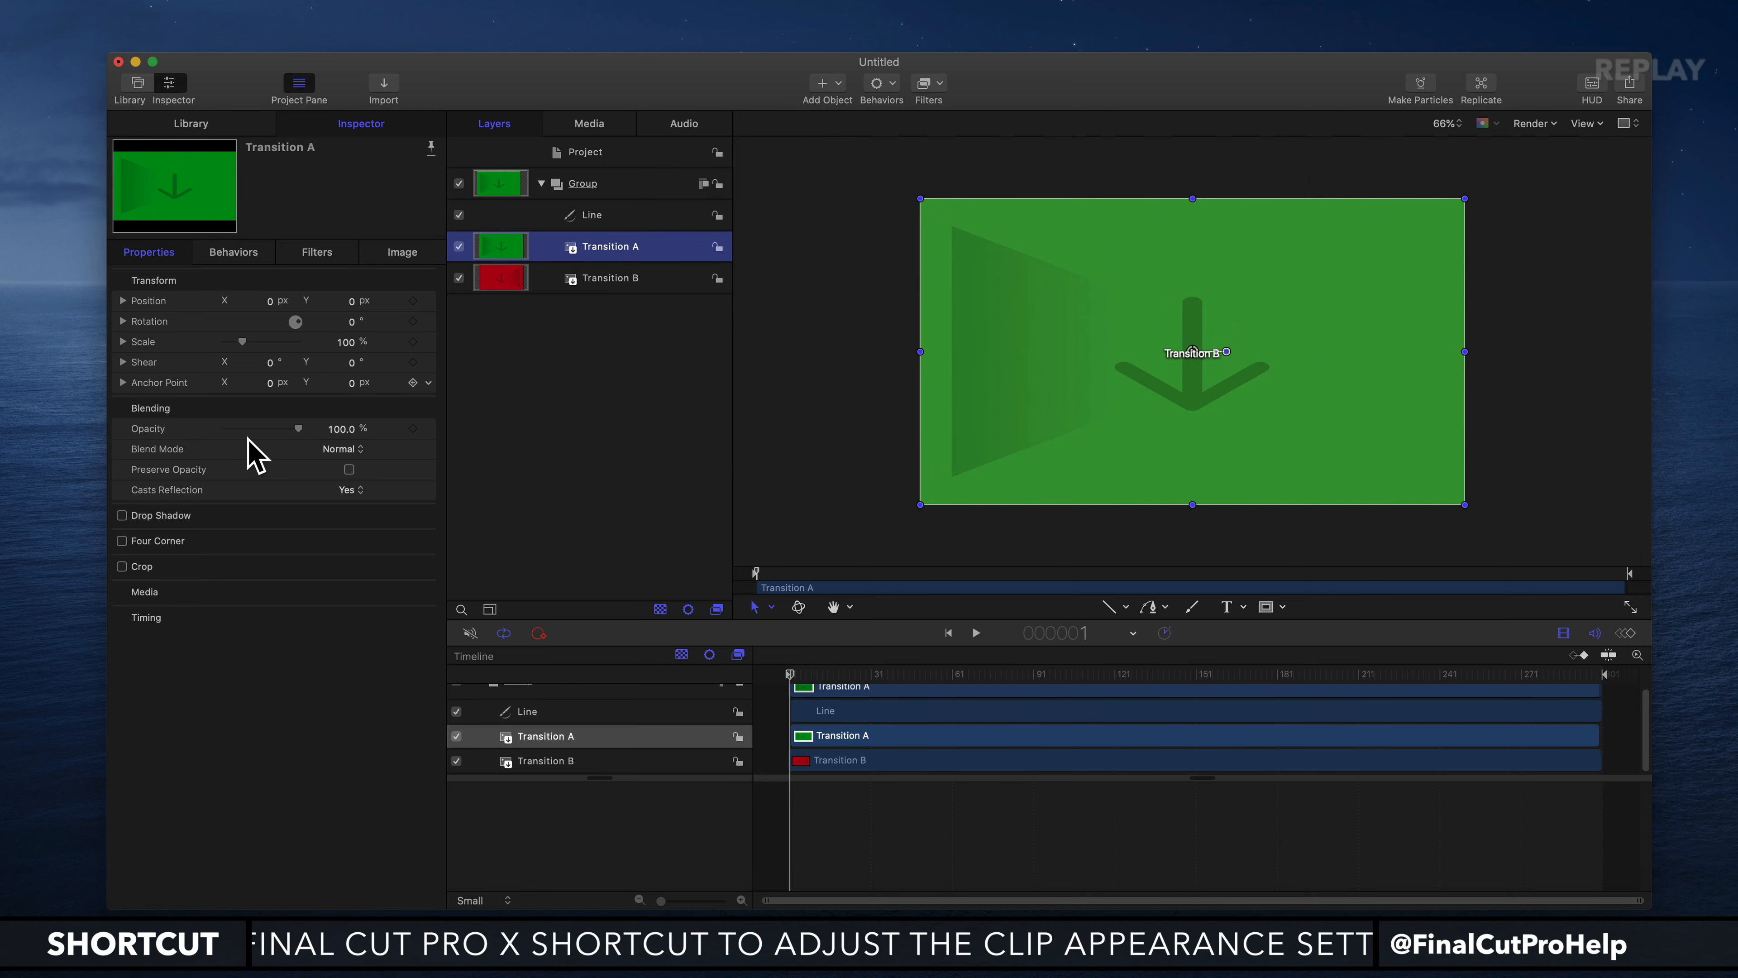
left_click(122, 566)
left_click(409, 568)
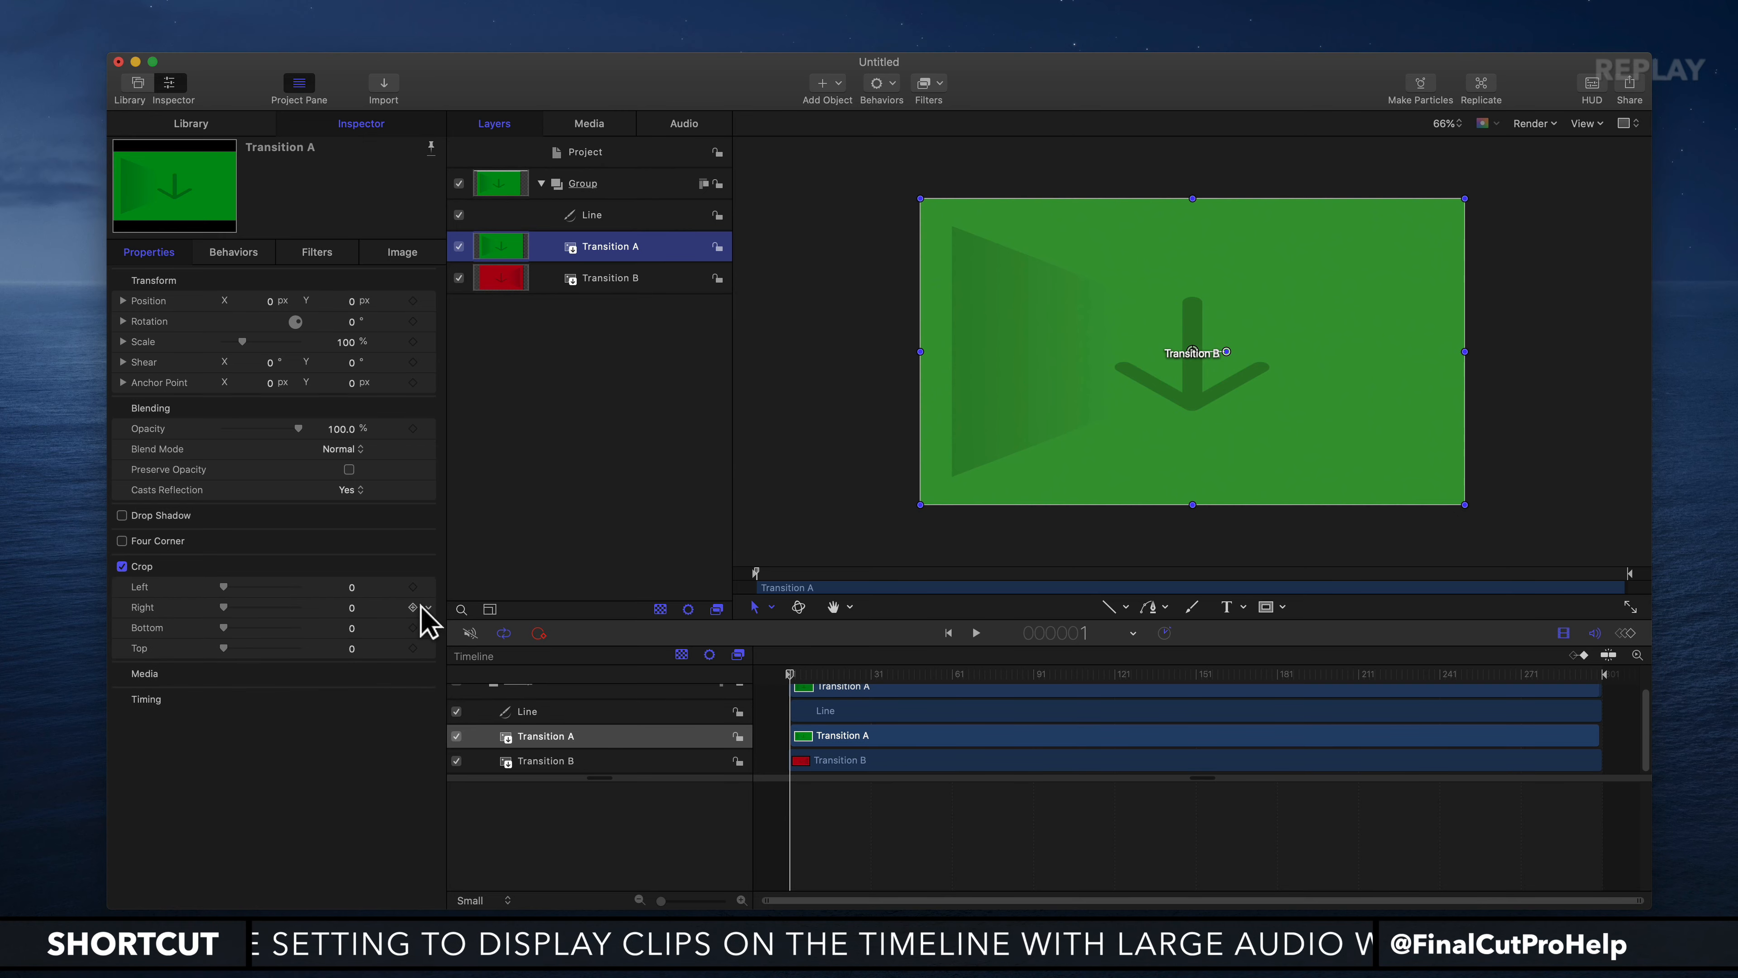
left_click_drag(223, 647, 152, 650)
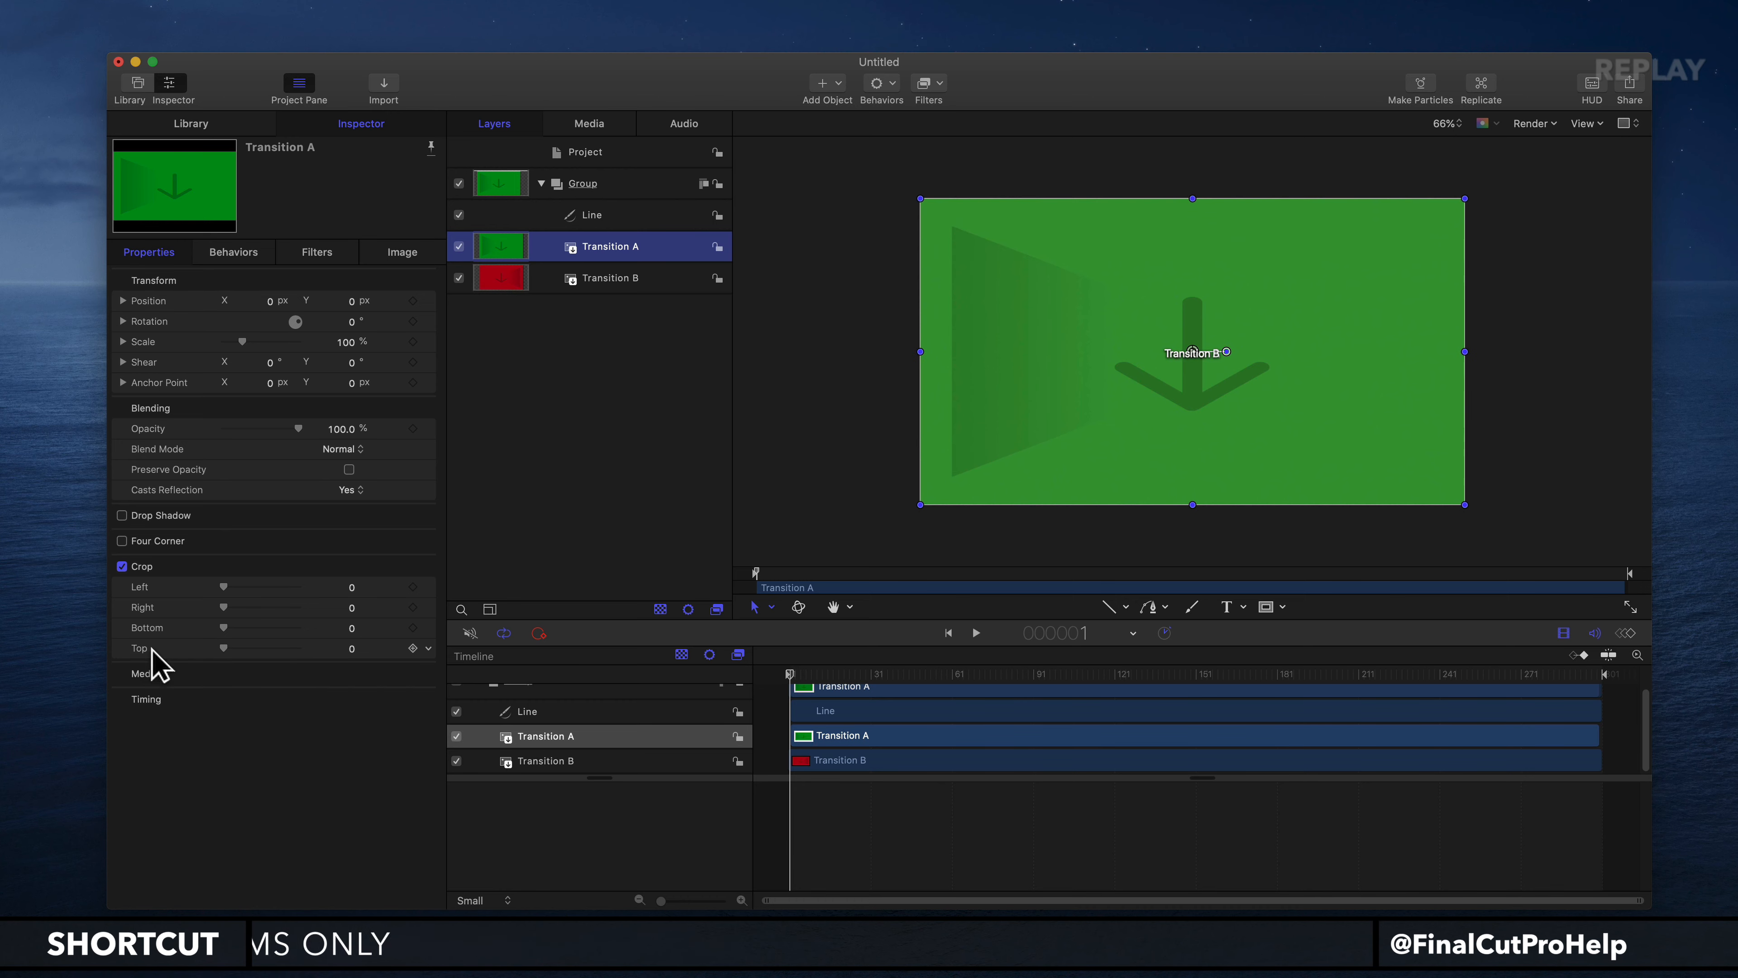
left_click(412, 648)
Set Transition A's Top crop to 1138 at frame 300
left_click_drag(848, 676, 1617, 749)
left_click_drag(352, 648, 592, 648)
left_click_drag(356, 662, 356, 662)
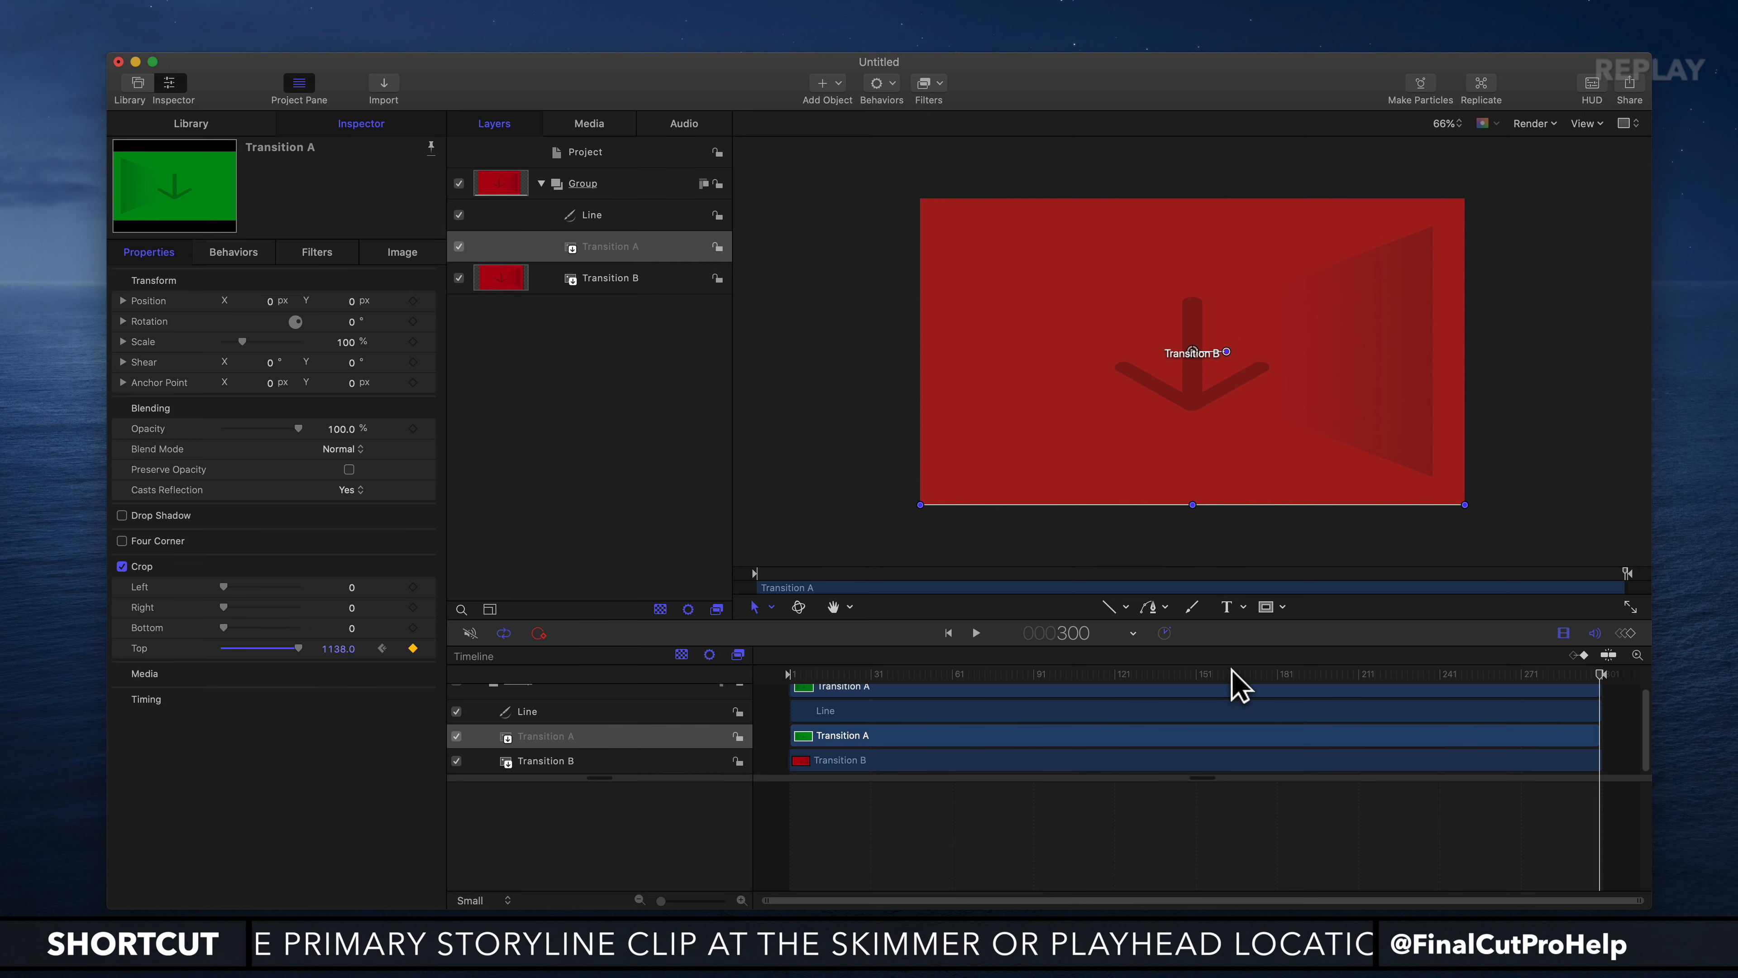
Align Transition A's Top crop with the line by setting it to 404.9 at frame 125 and 61 at frame 47
left_click_drag(1231, 673, 1124, 674)
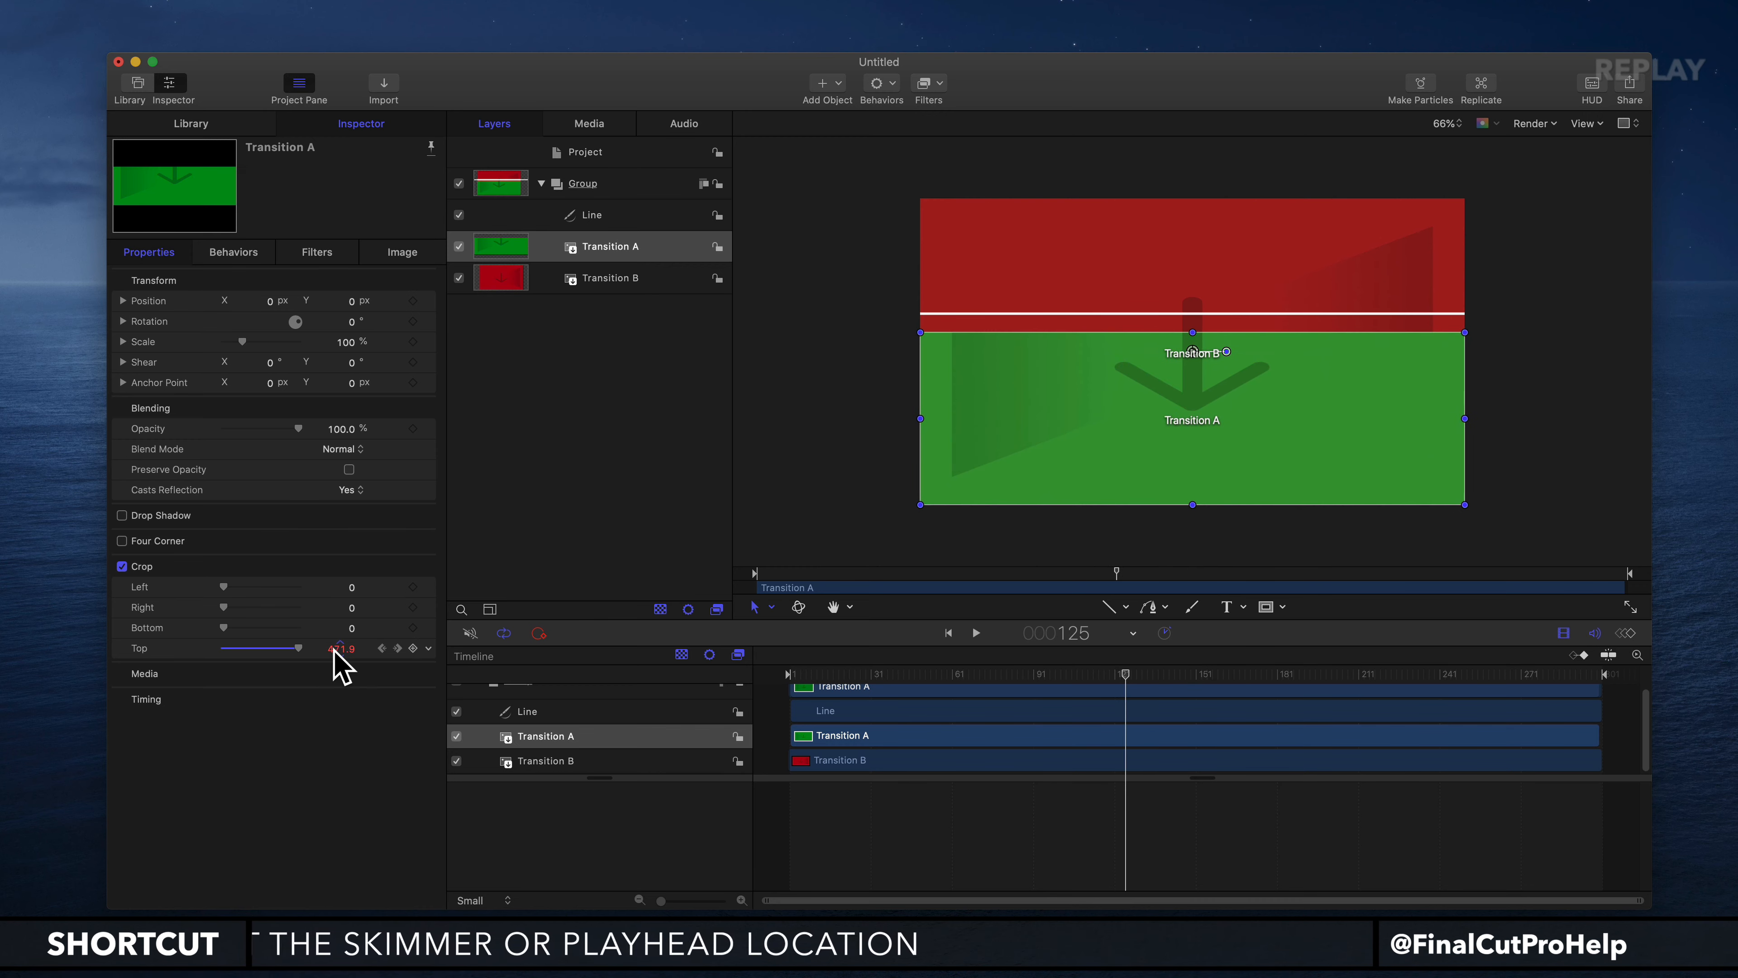
left_click_drag(340, 648, 331, 648)
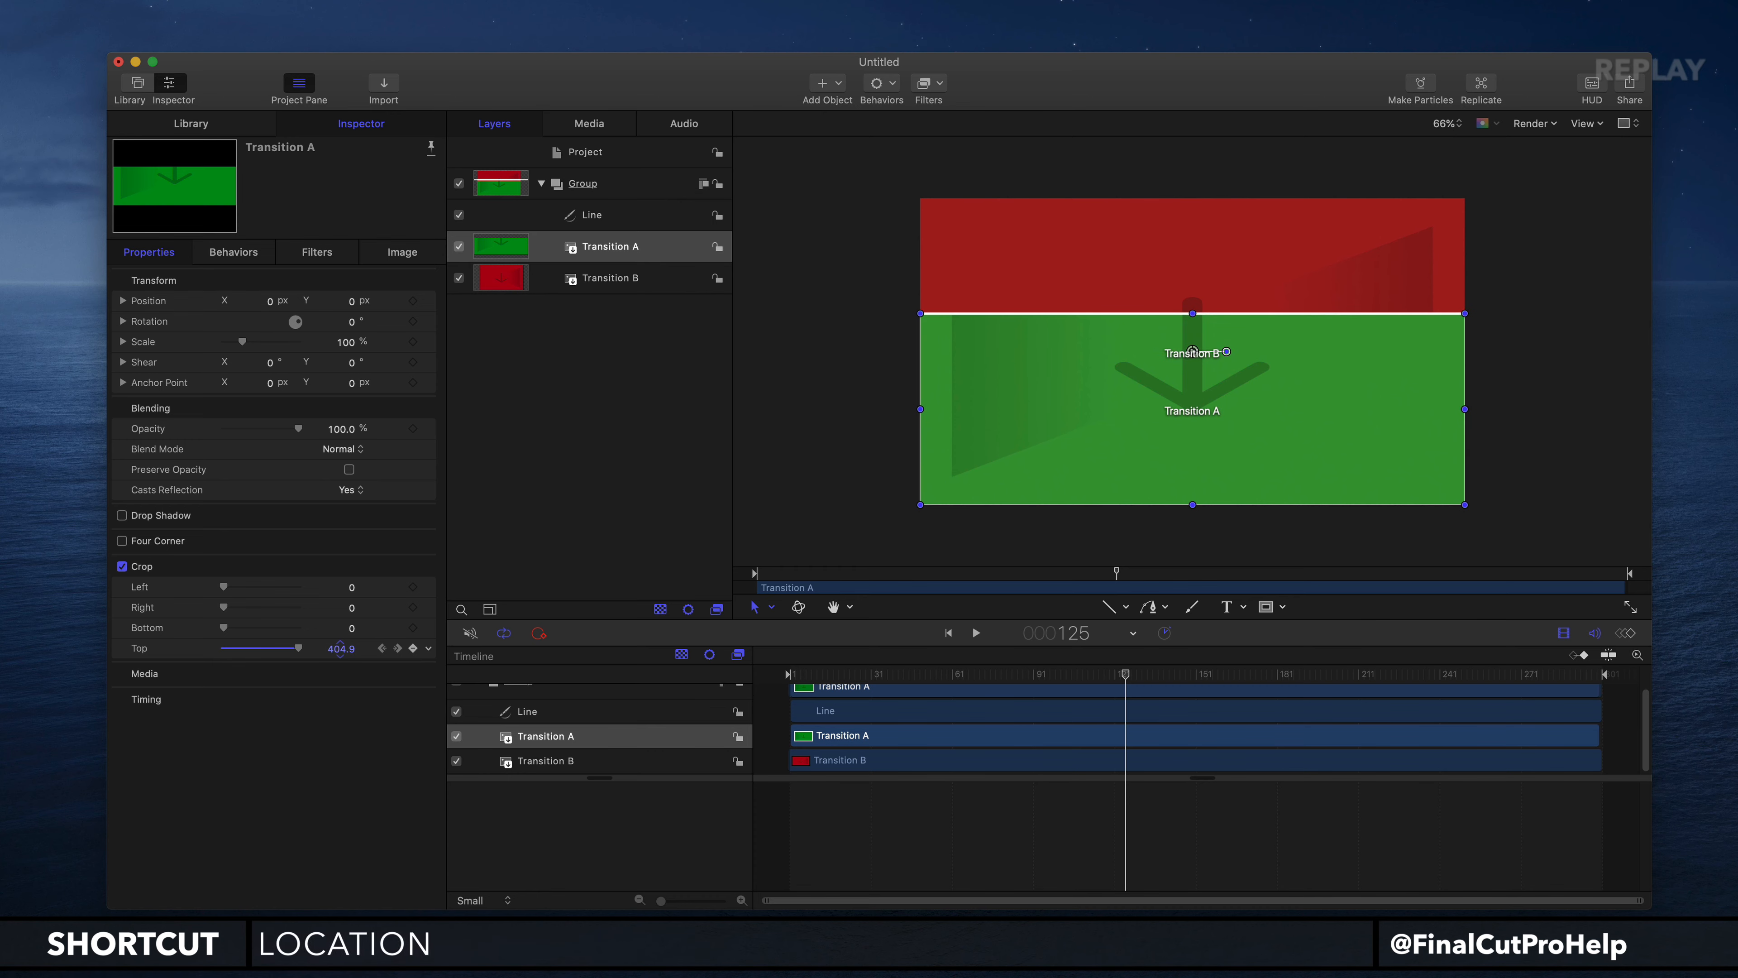
left_click_drag(1016, 673, 915, 674)
left_click_drag(341, 649, 341, 648)
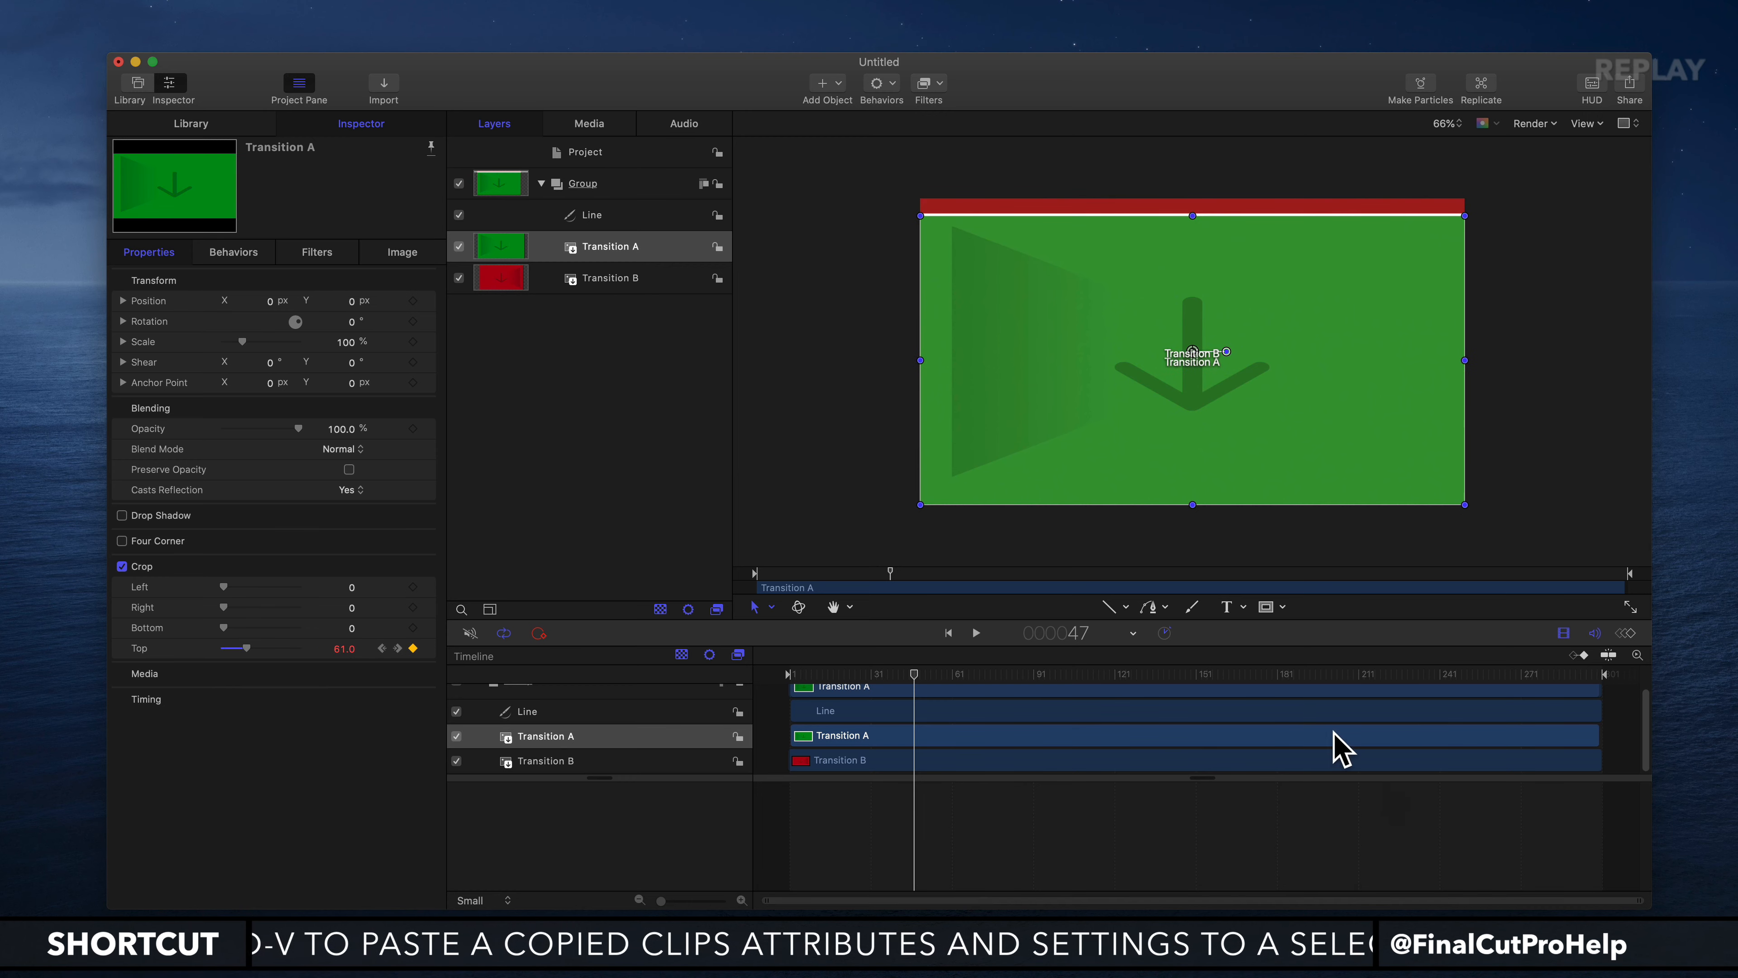
Adjust Transition A's Top crop at frame 240 to meet the line, and return the playhead to frame 1
left_click(1436, 673)
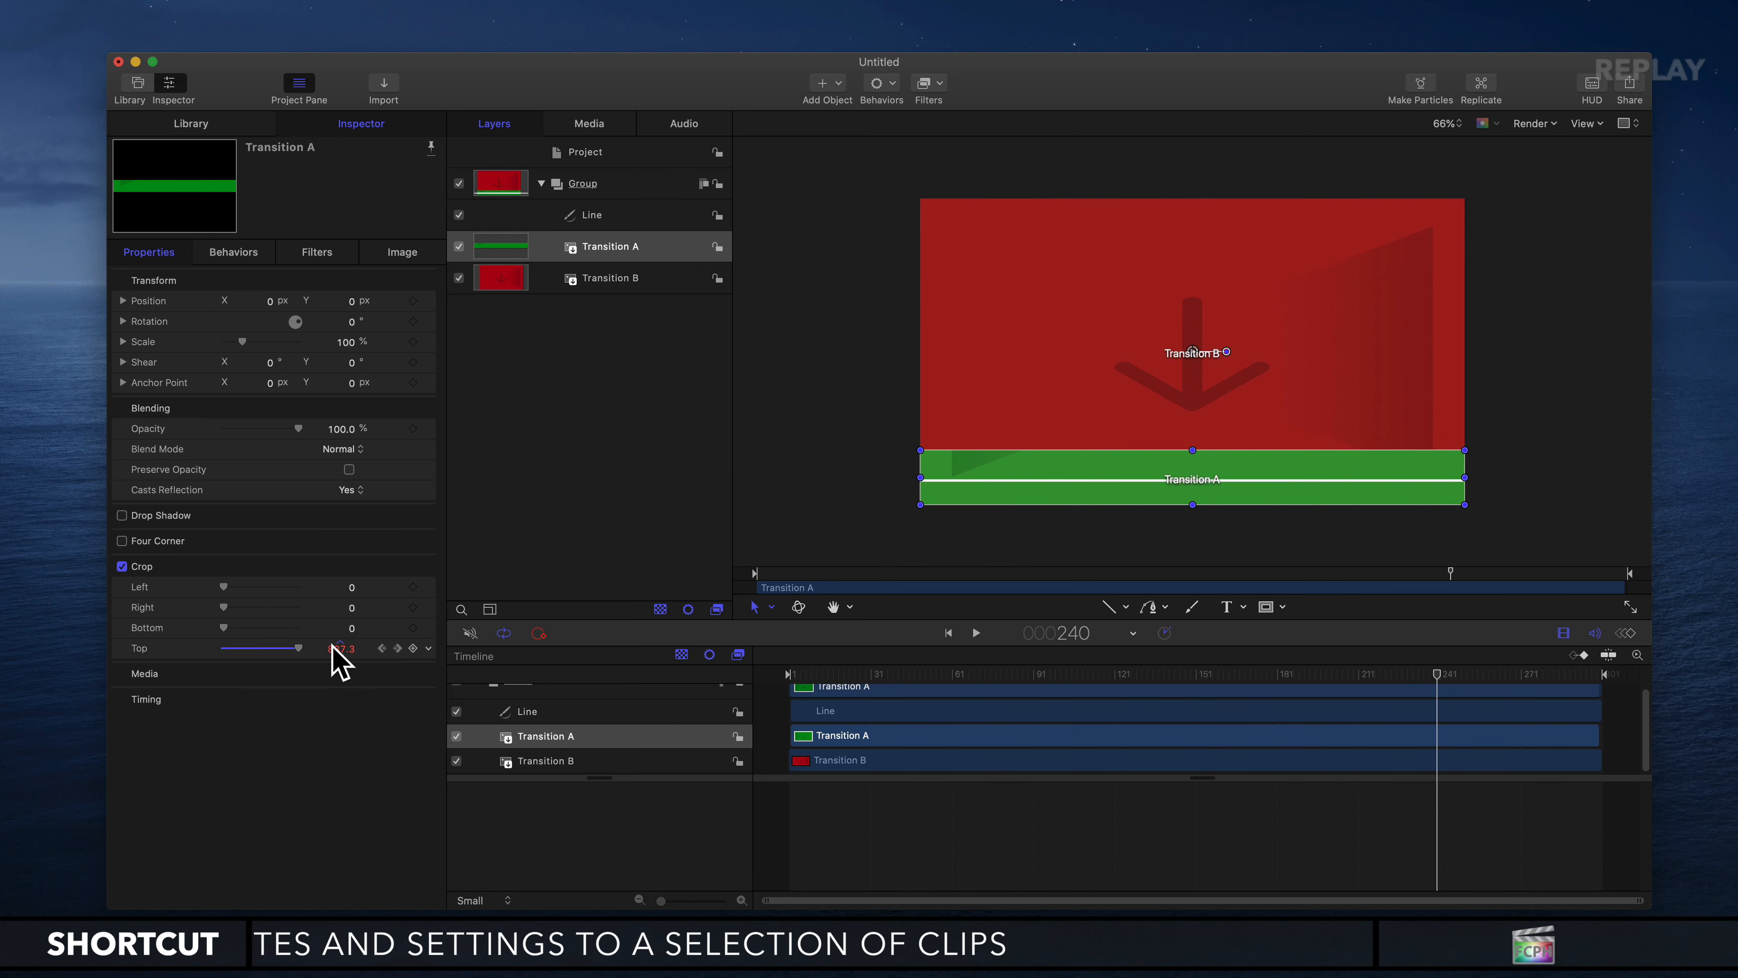
left_click_drag(341, 648, 335, 648)
left_click_drag(1373, 674, 747, 659)
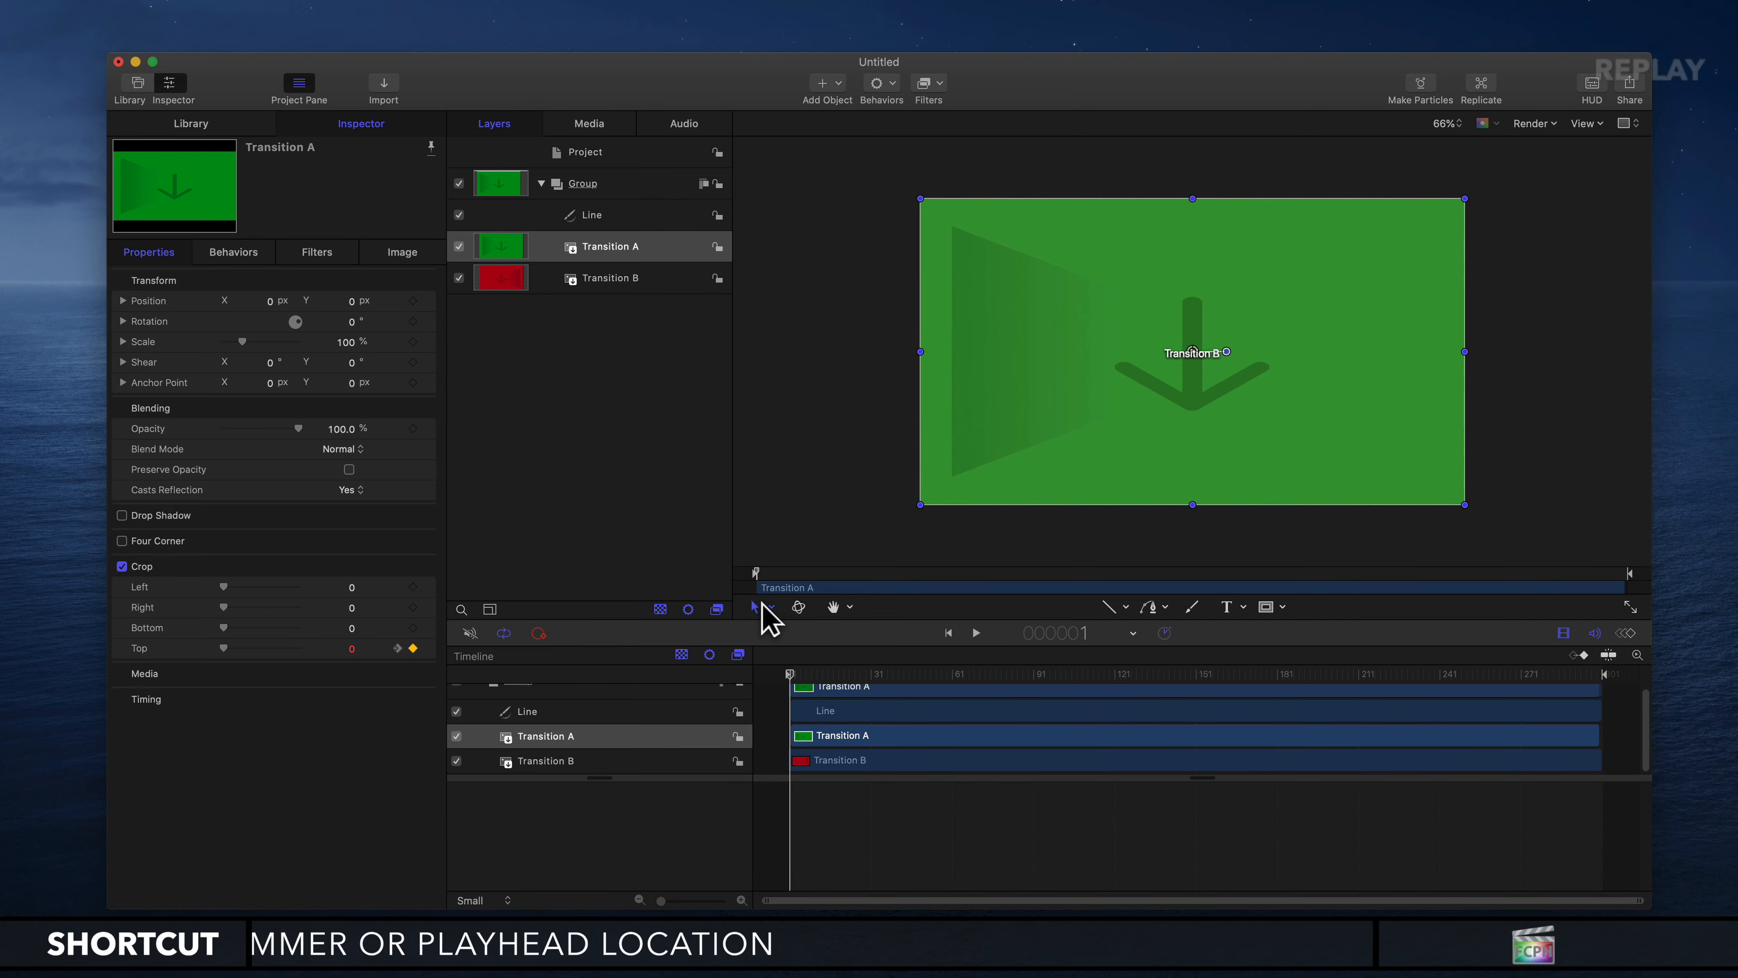
key("super+s")
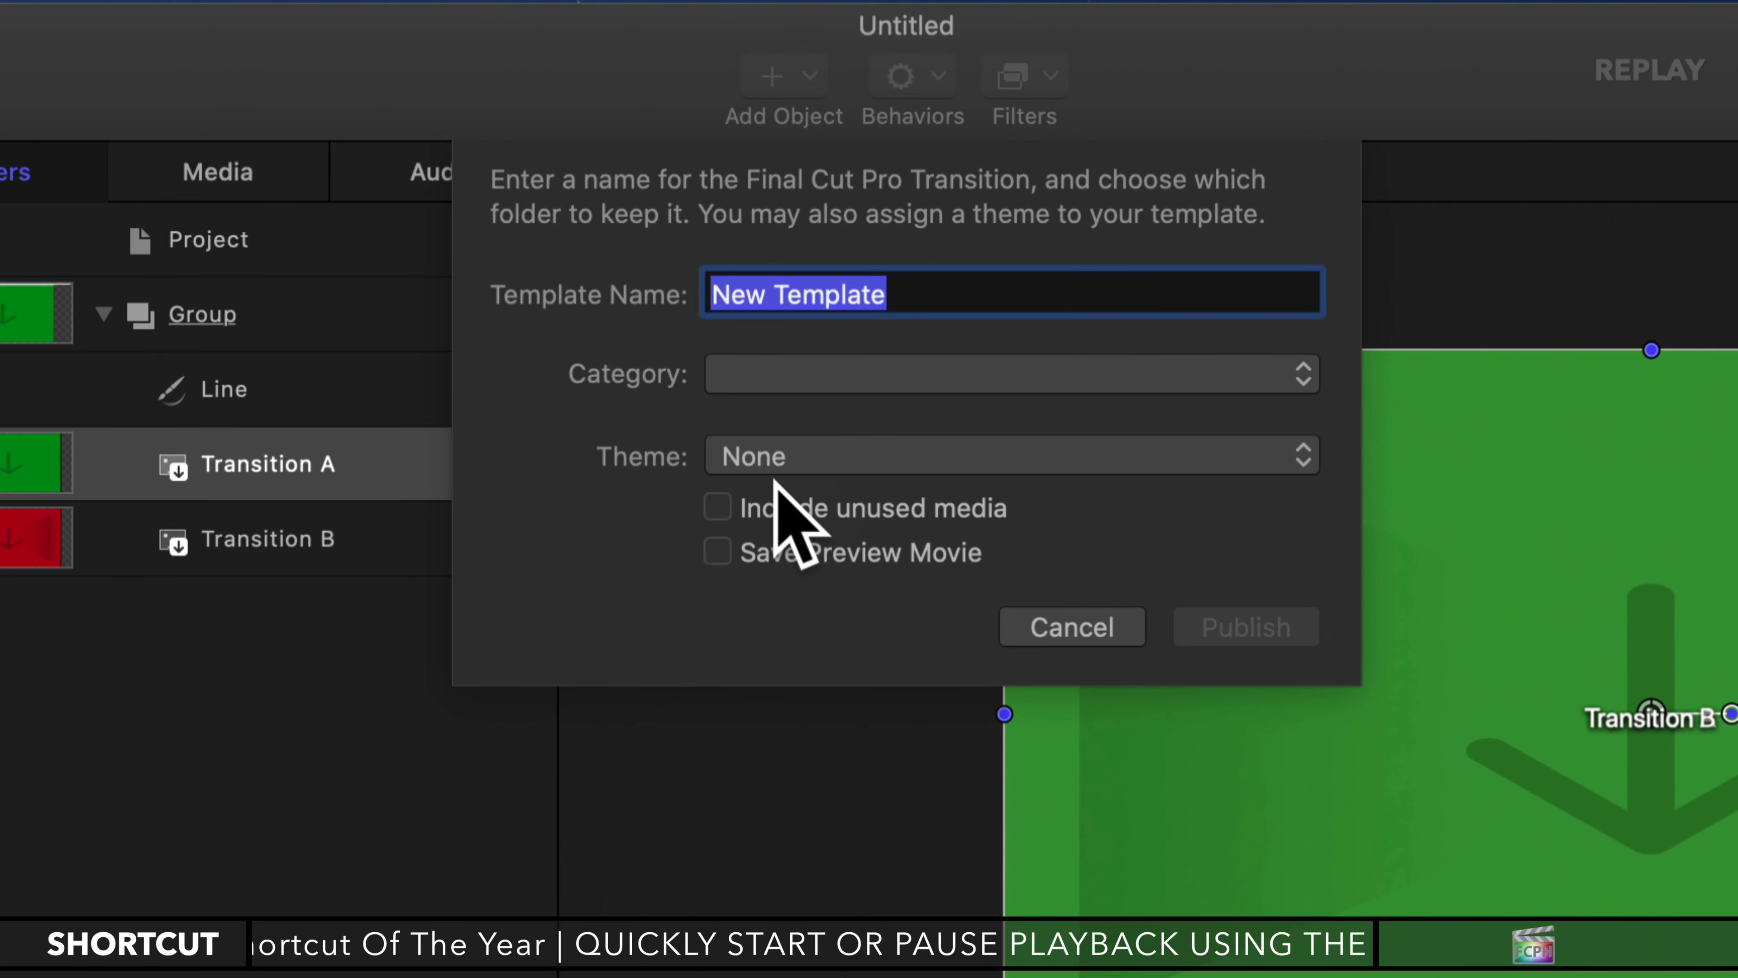
type("Top Down Transition")
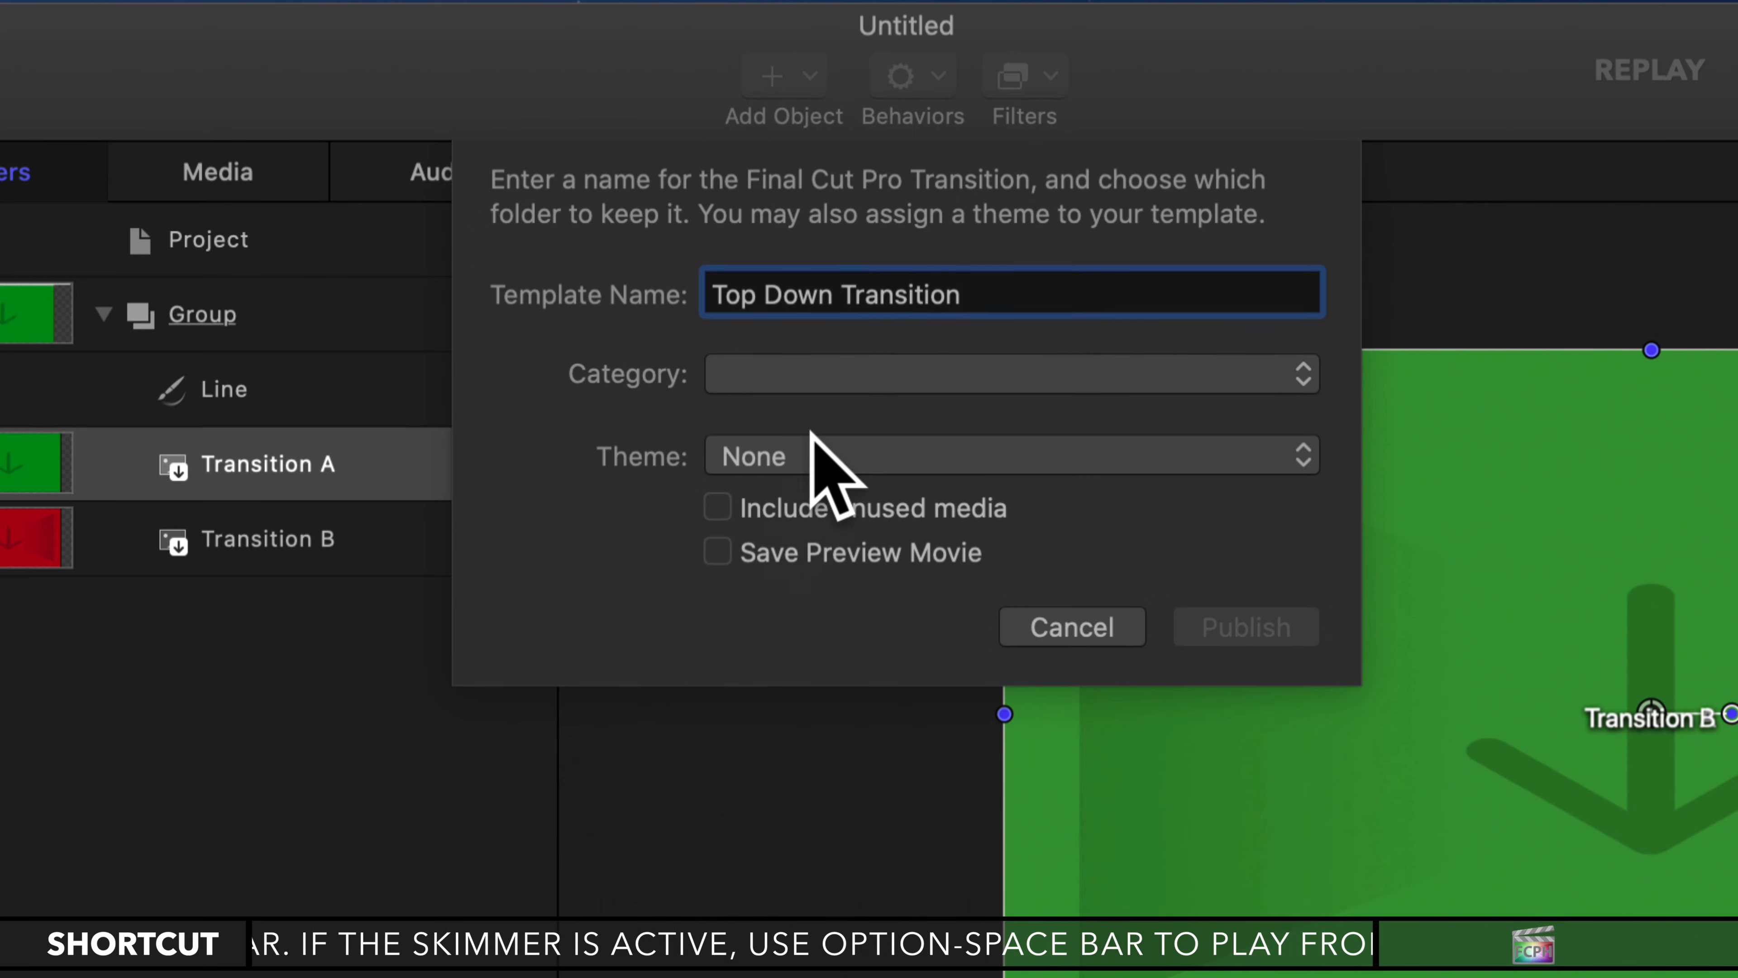
left_click(818, 378)
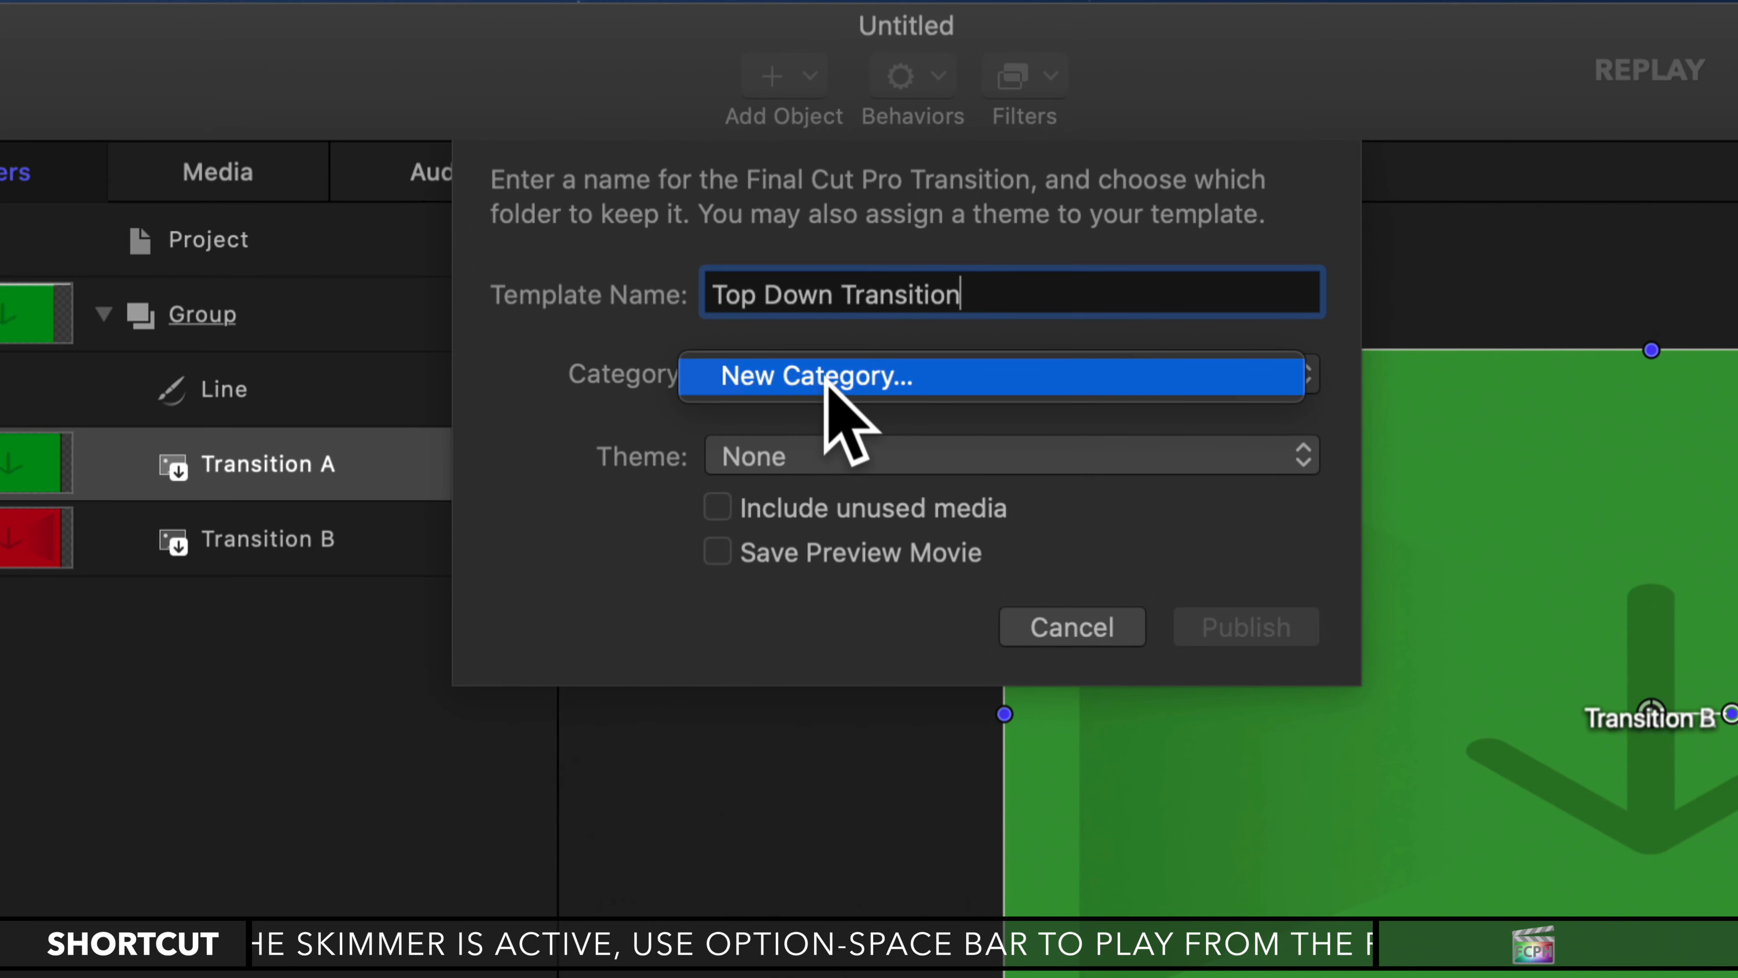
left_click(755, 380)
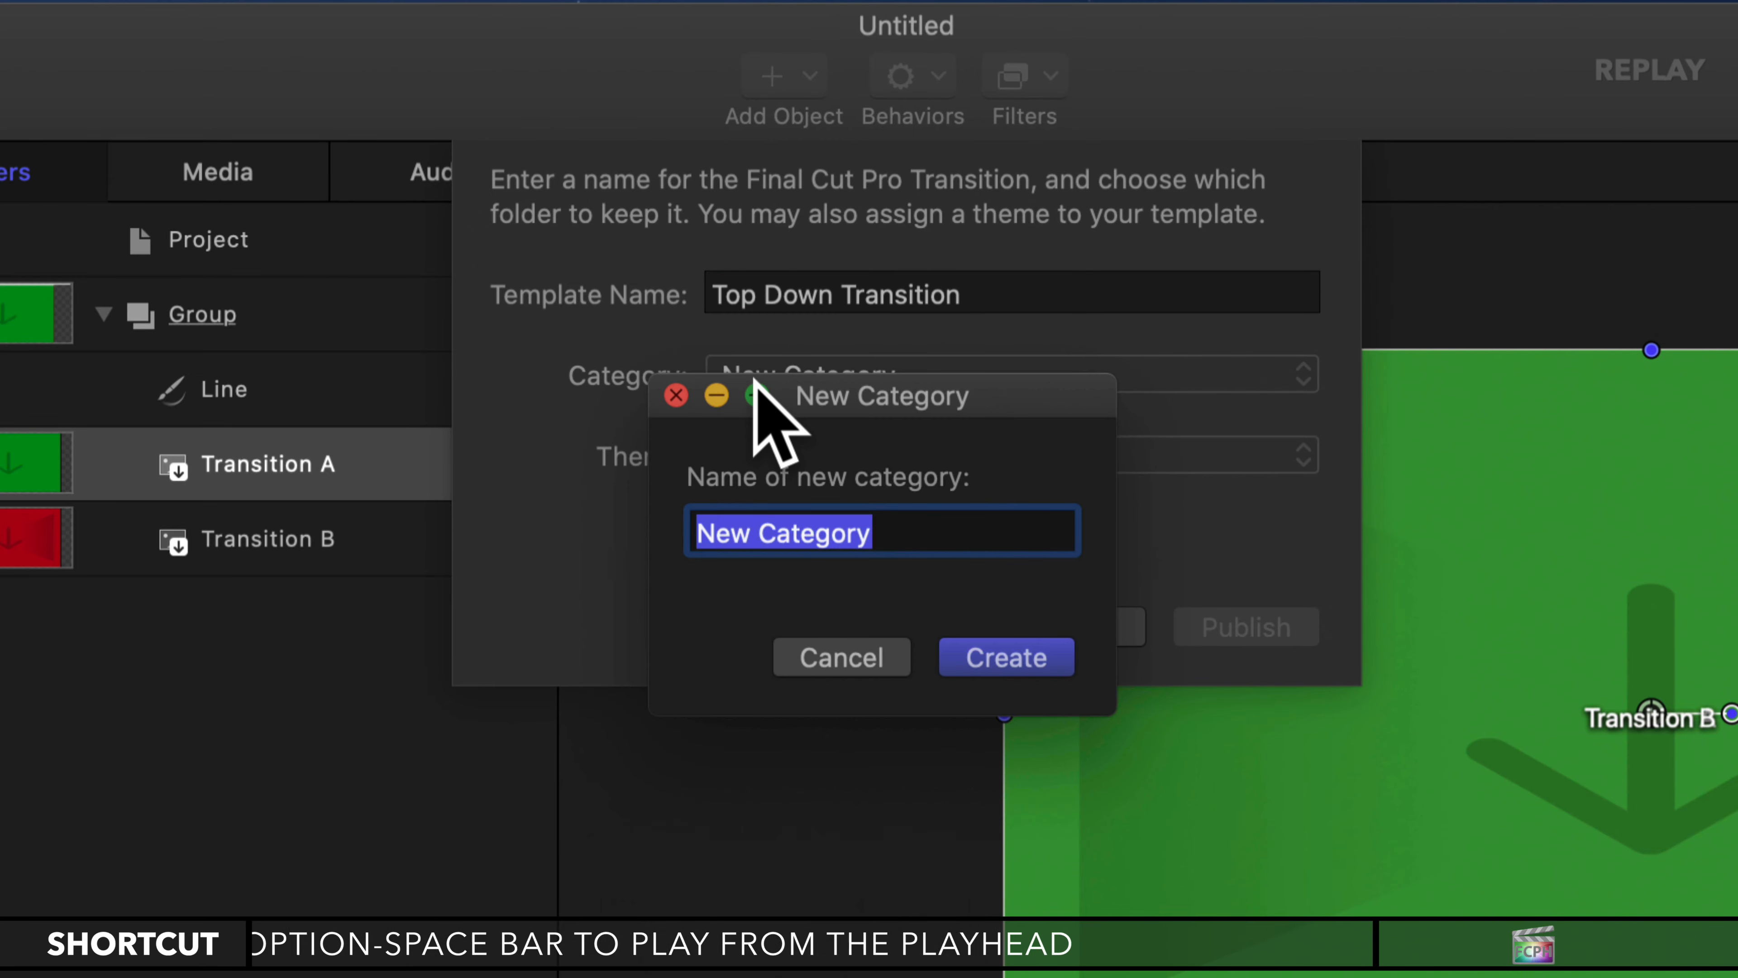
type("@Fi")
mouse_move(755, 382)
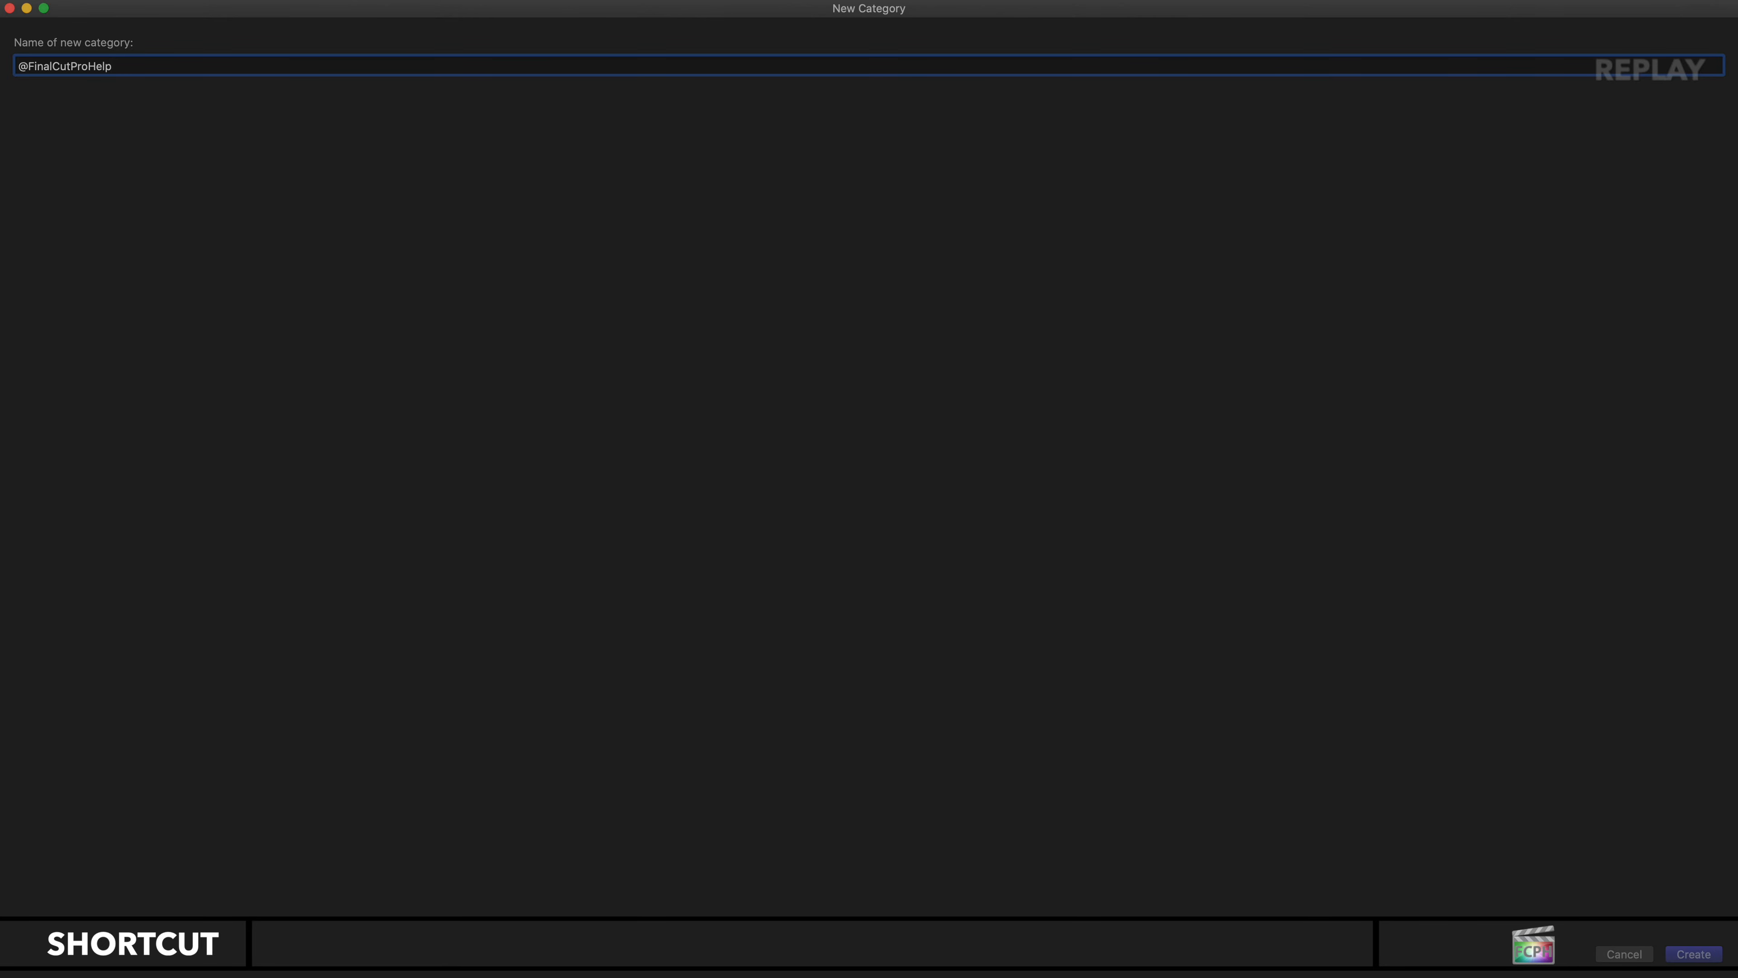
key("Return")
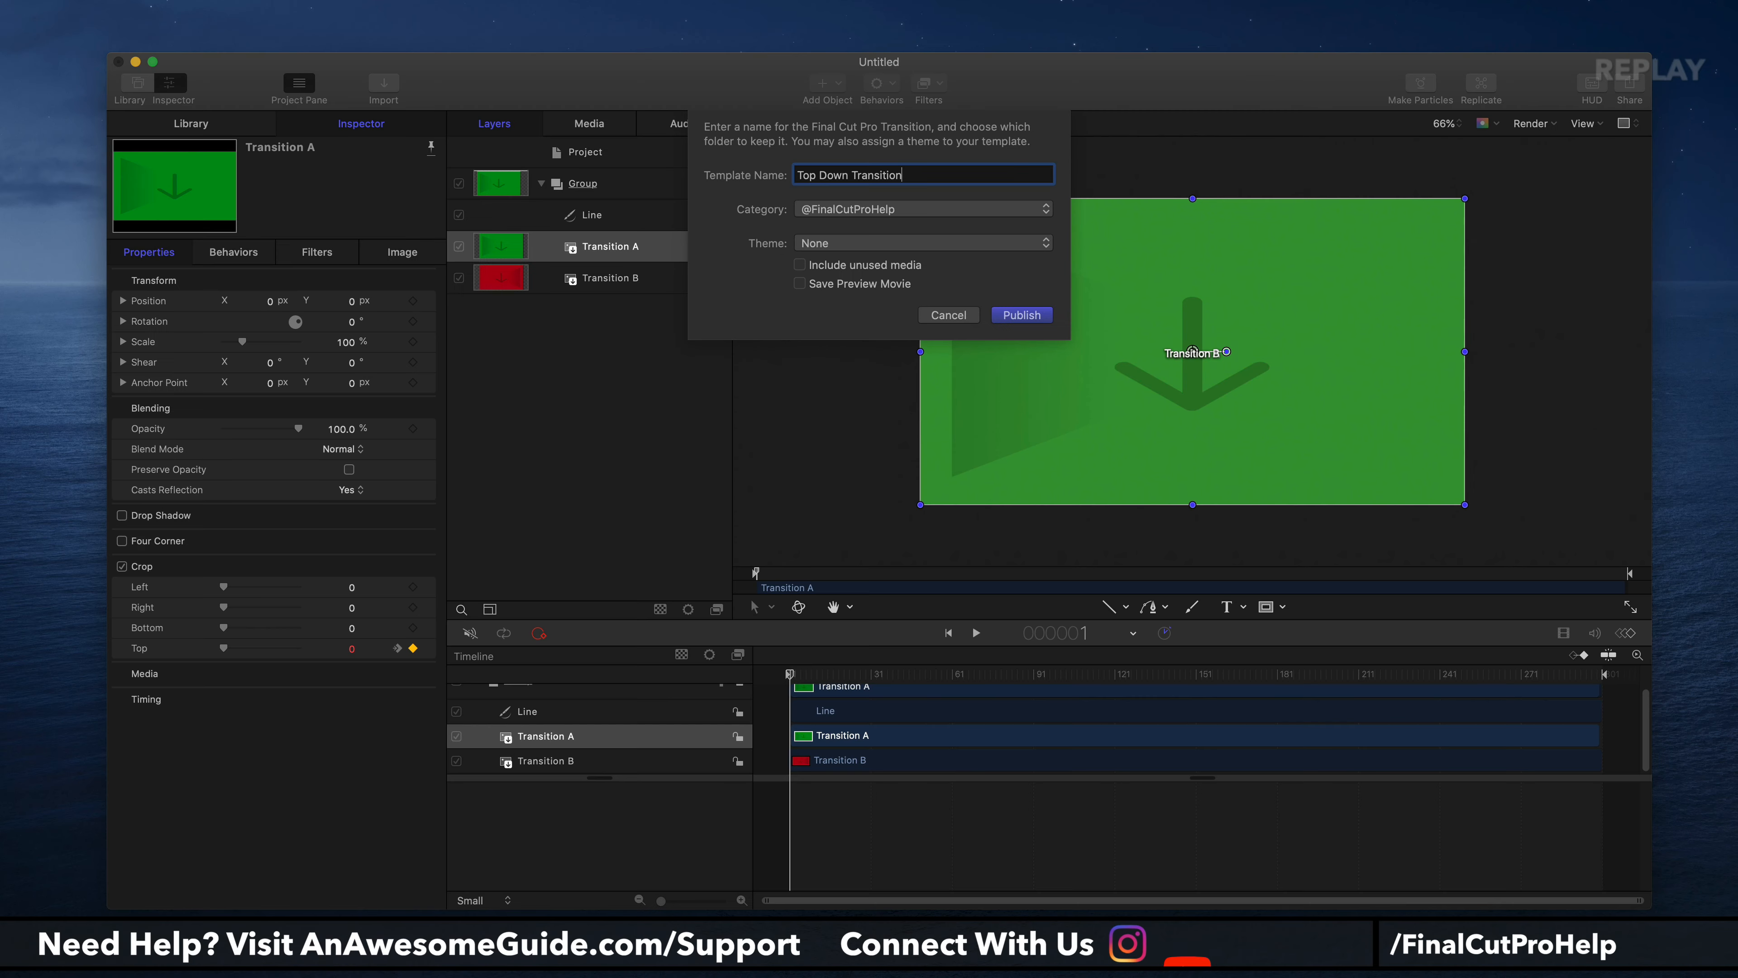
Create a new theme named Wipes for the template and publish it
left_click(796, 243)
left_click(834, 270)
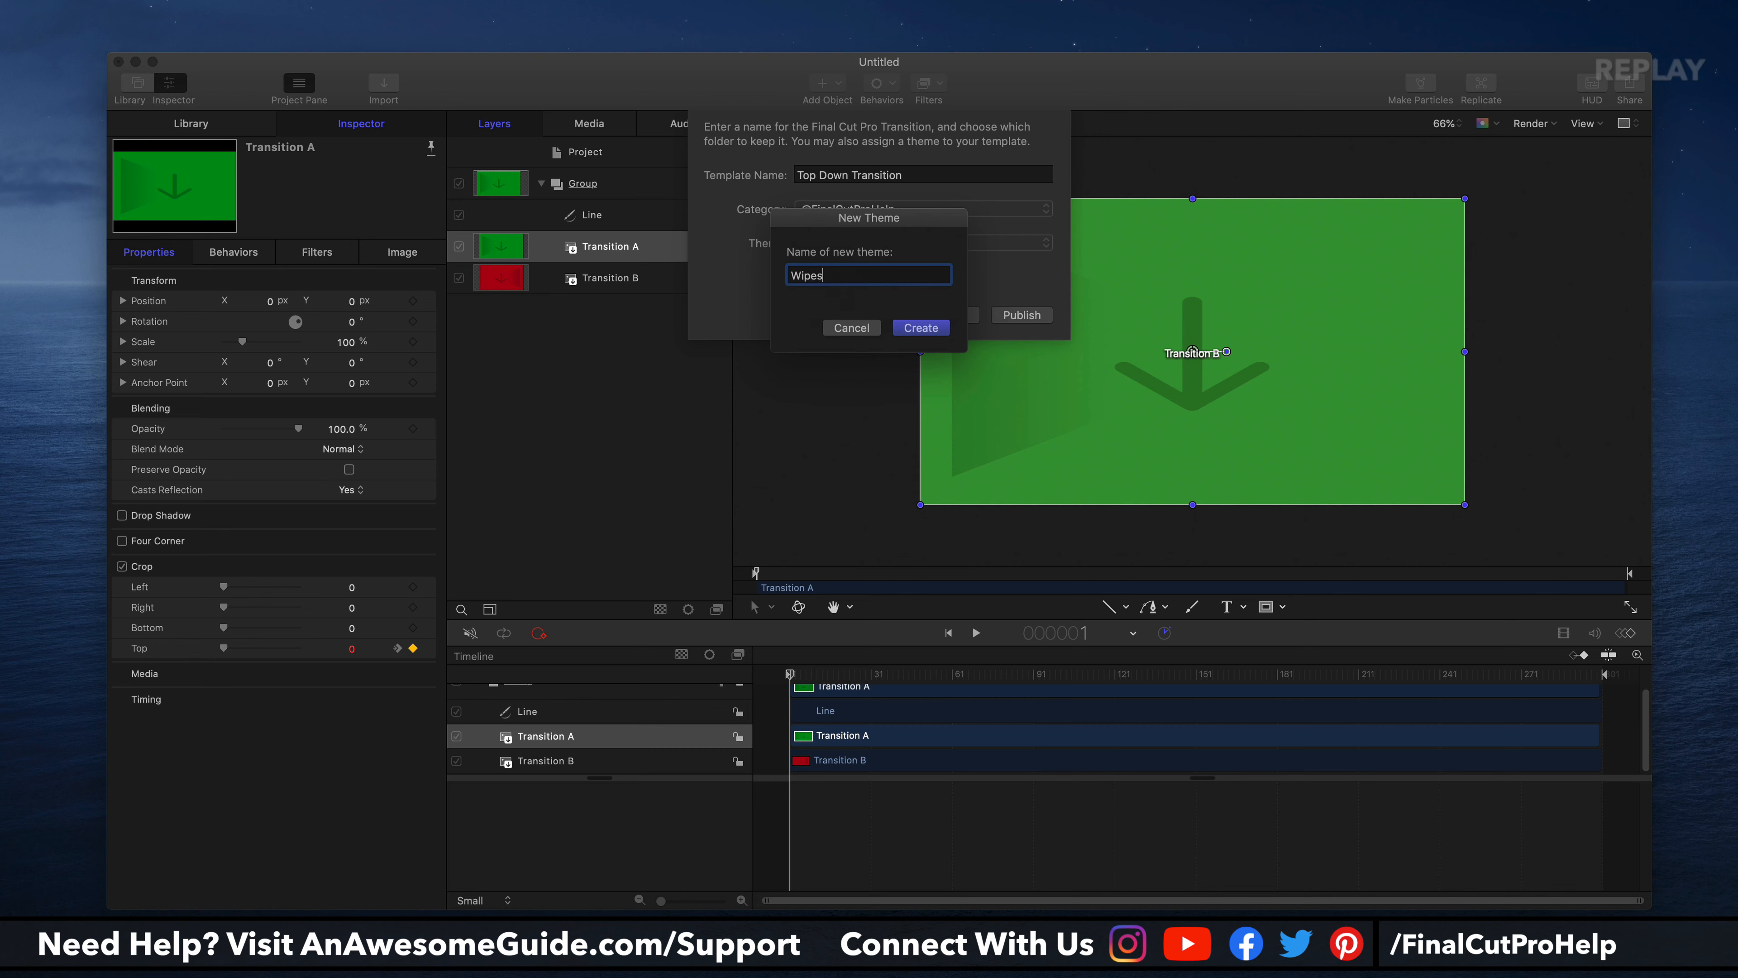
left_click(925, 328)
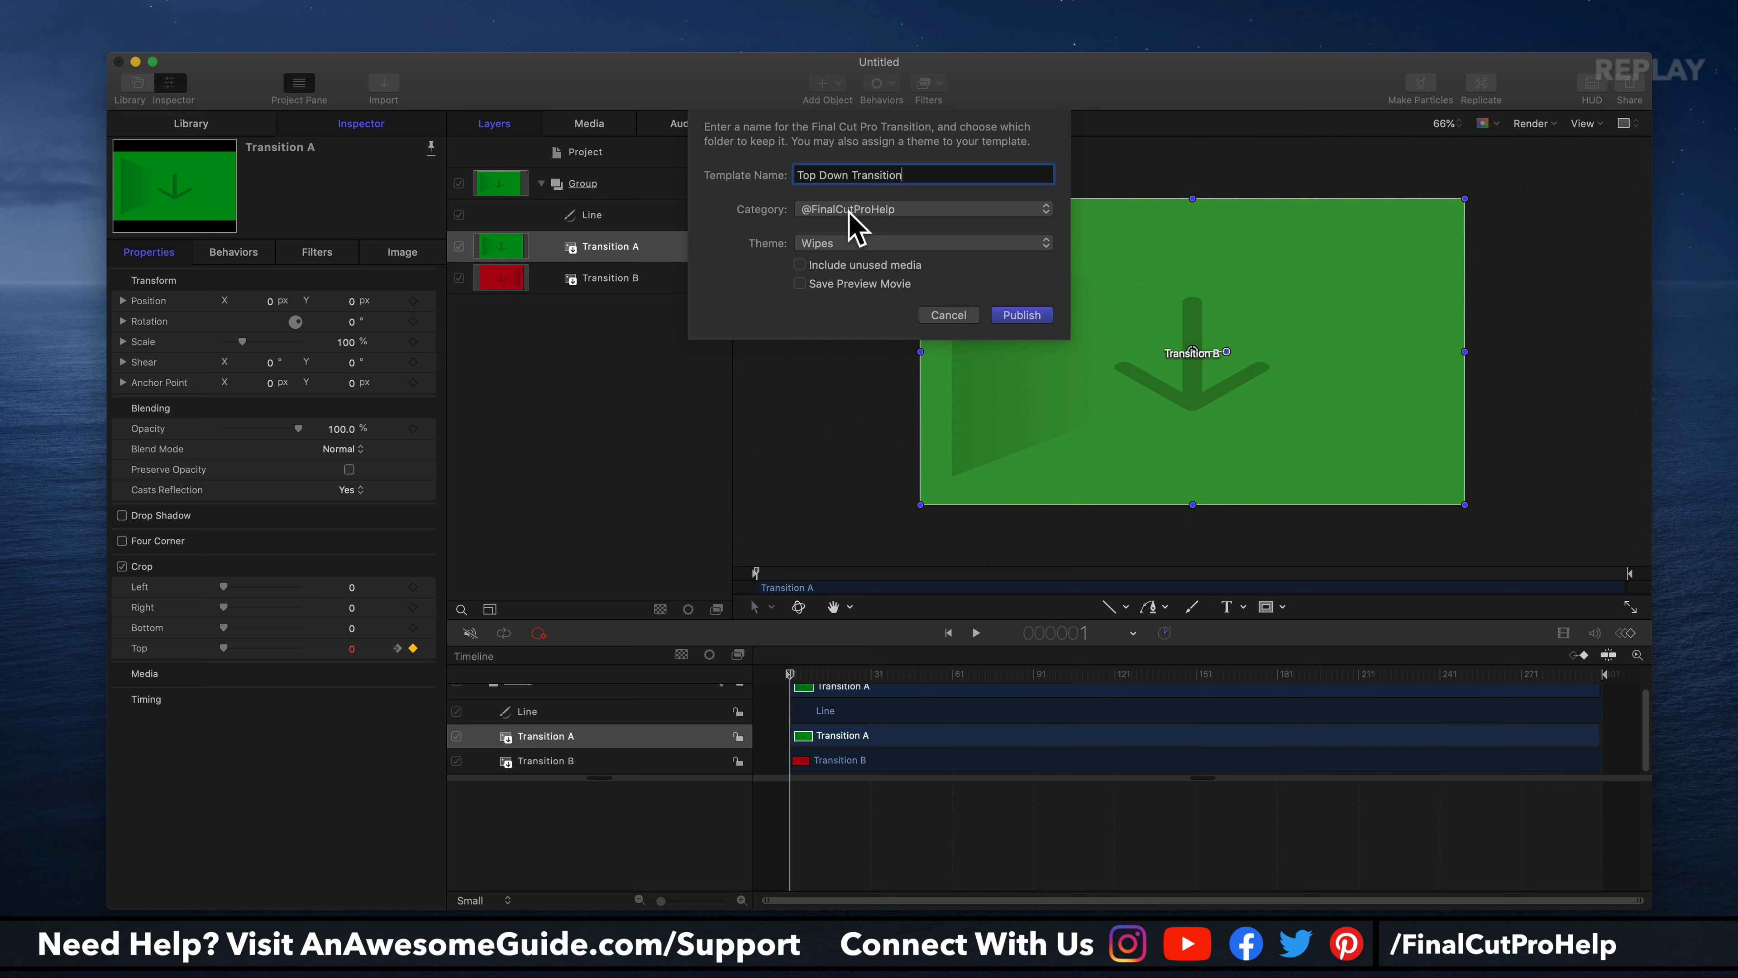
left_click(1031, 314)
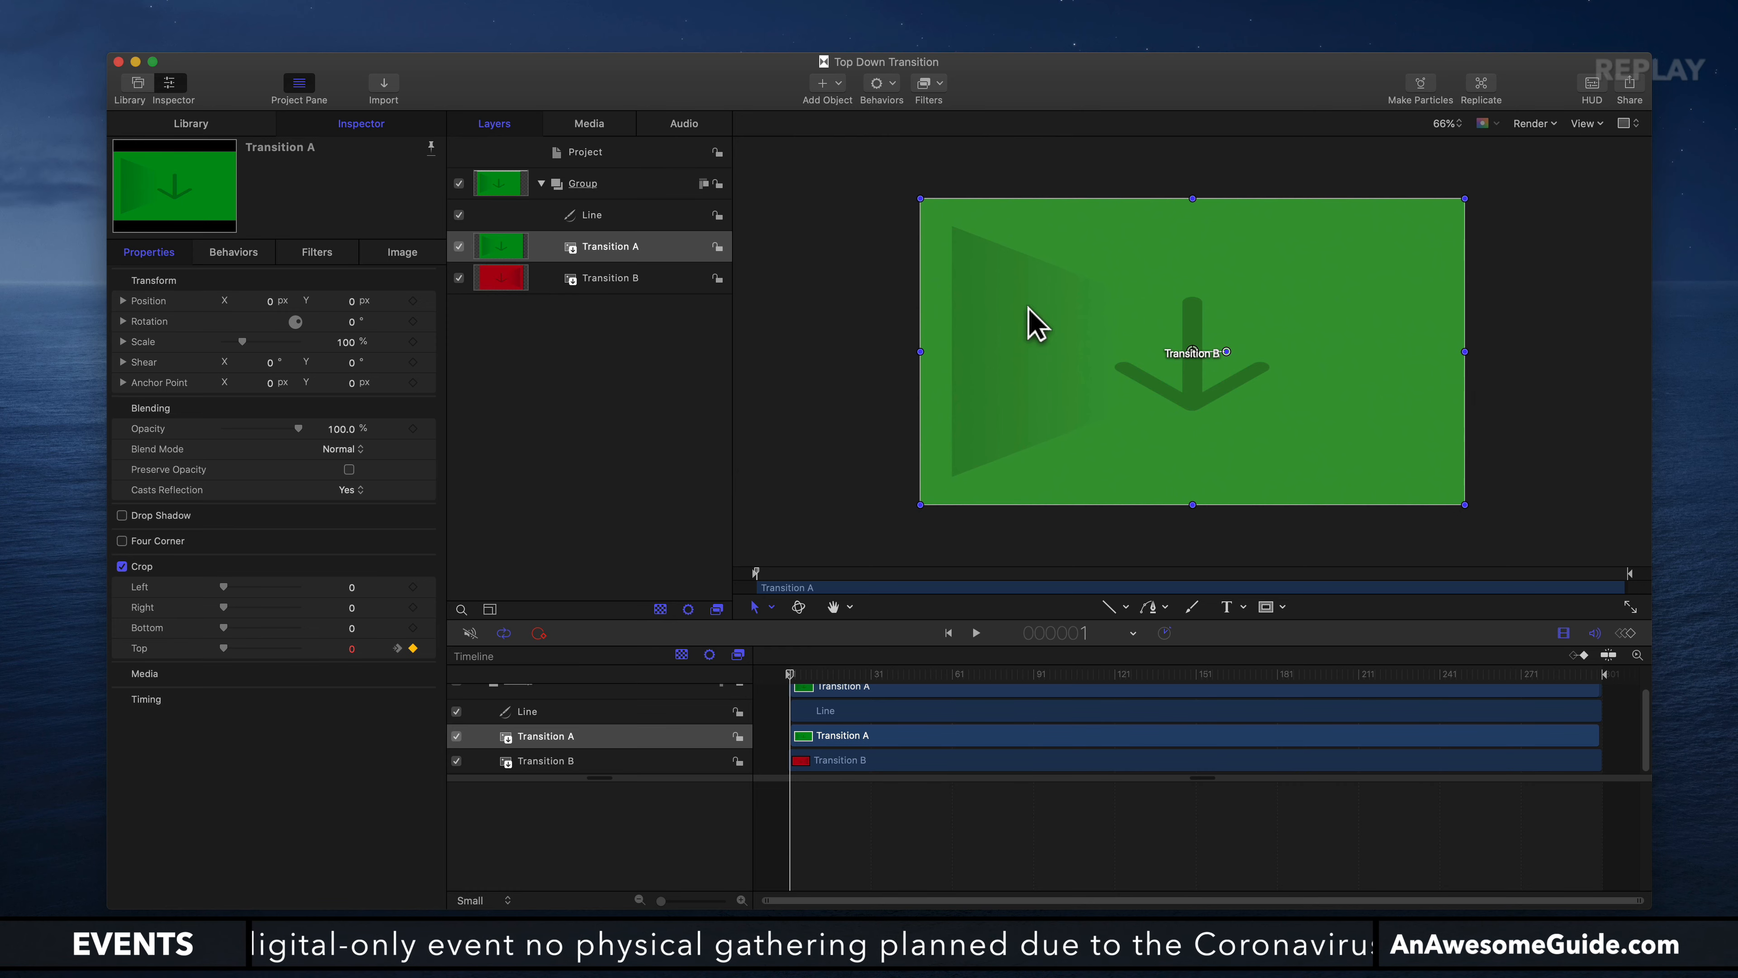
Quit Motion and open Final Cut Pro
key("super+q")
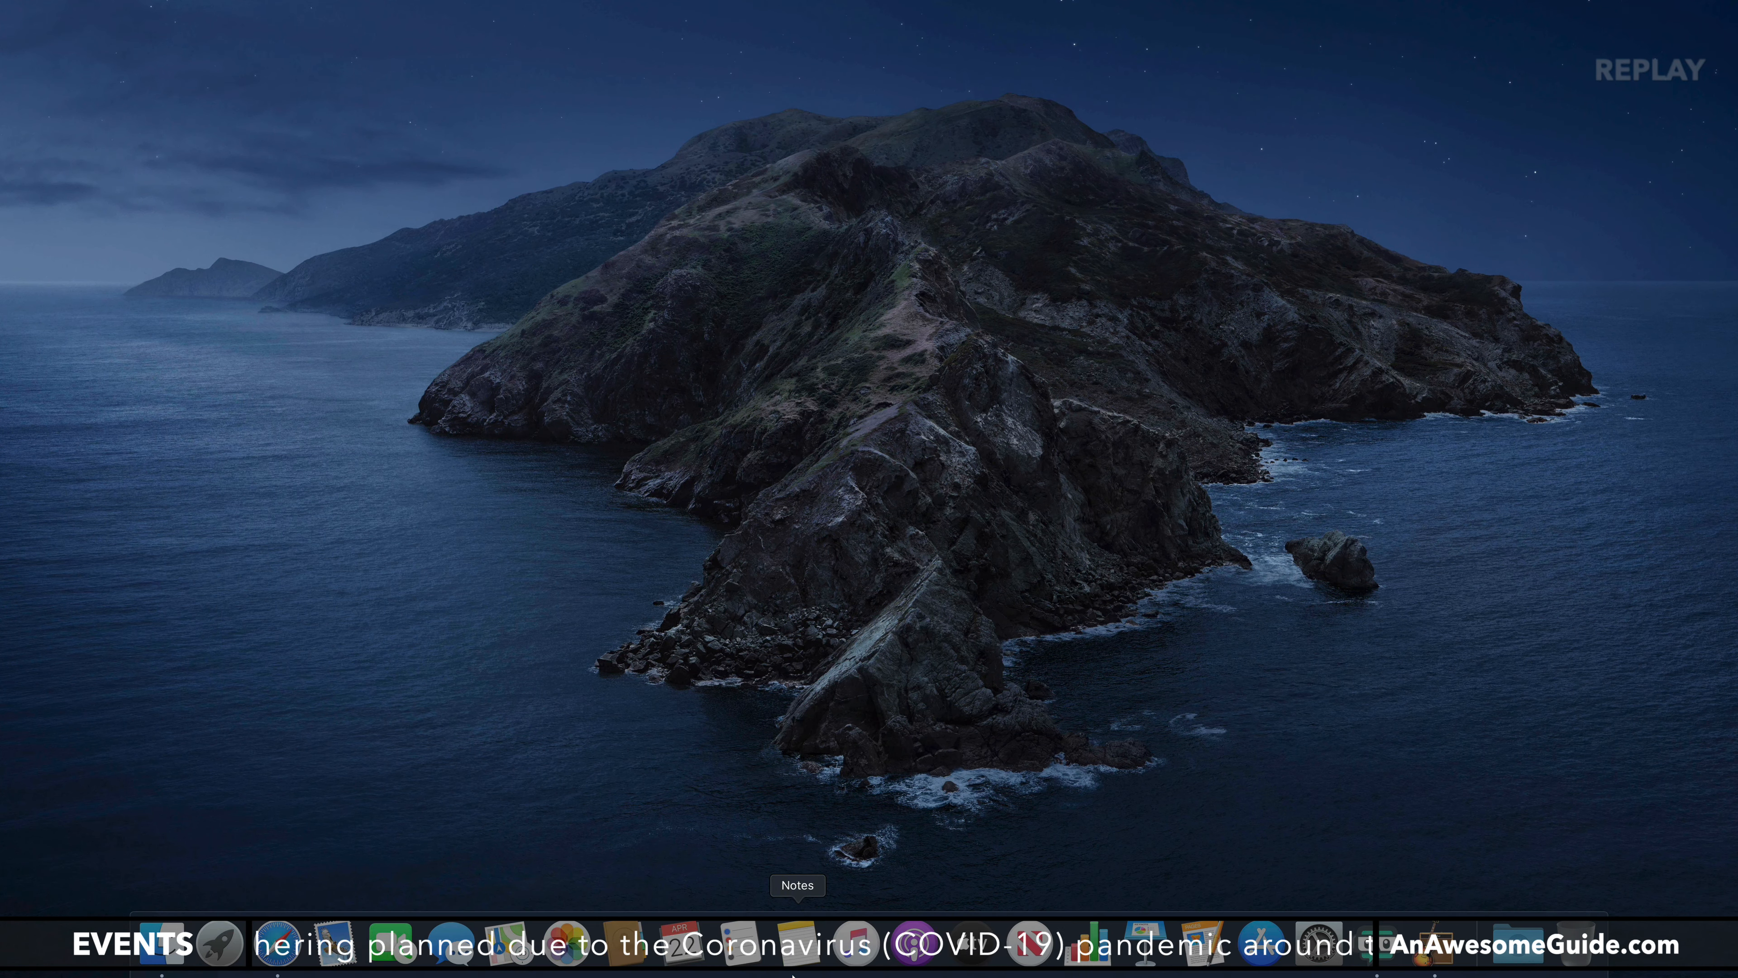
key("super+space")
type("f")
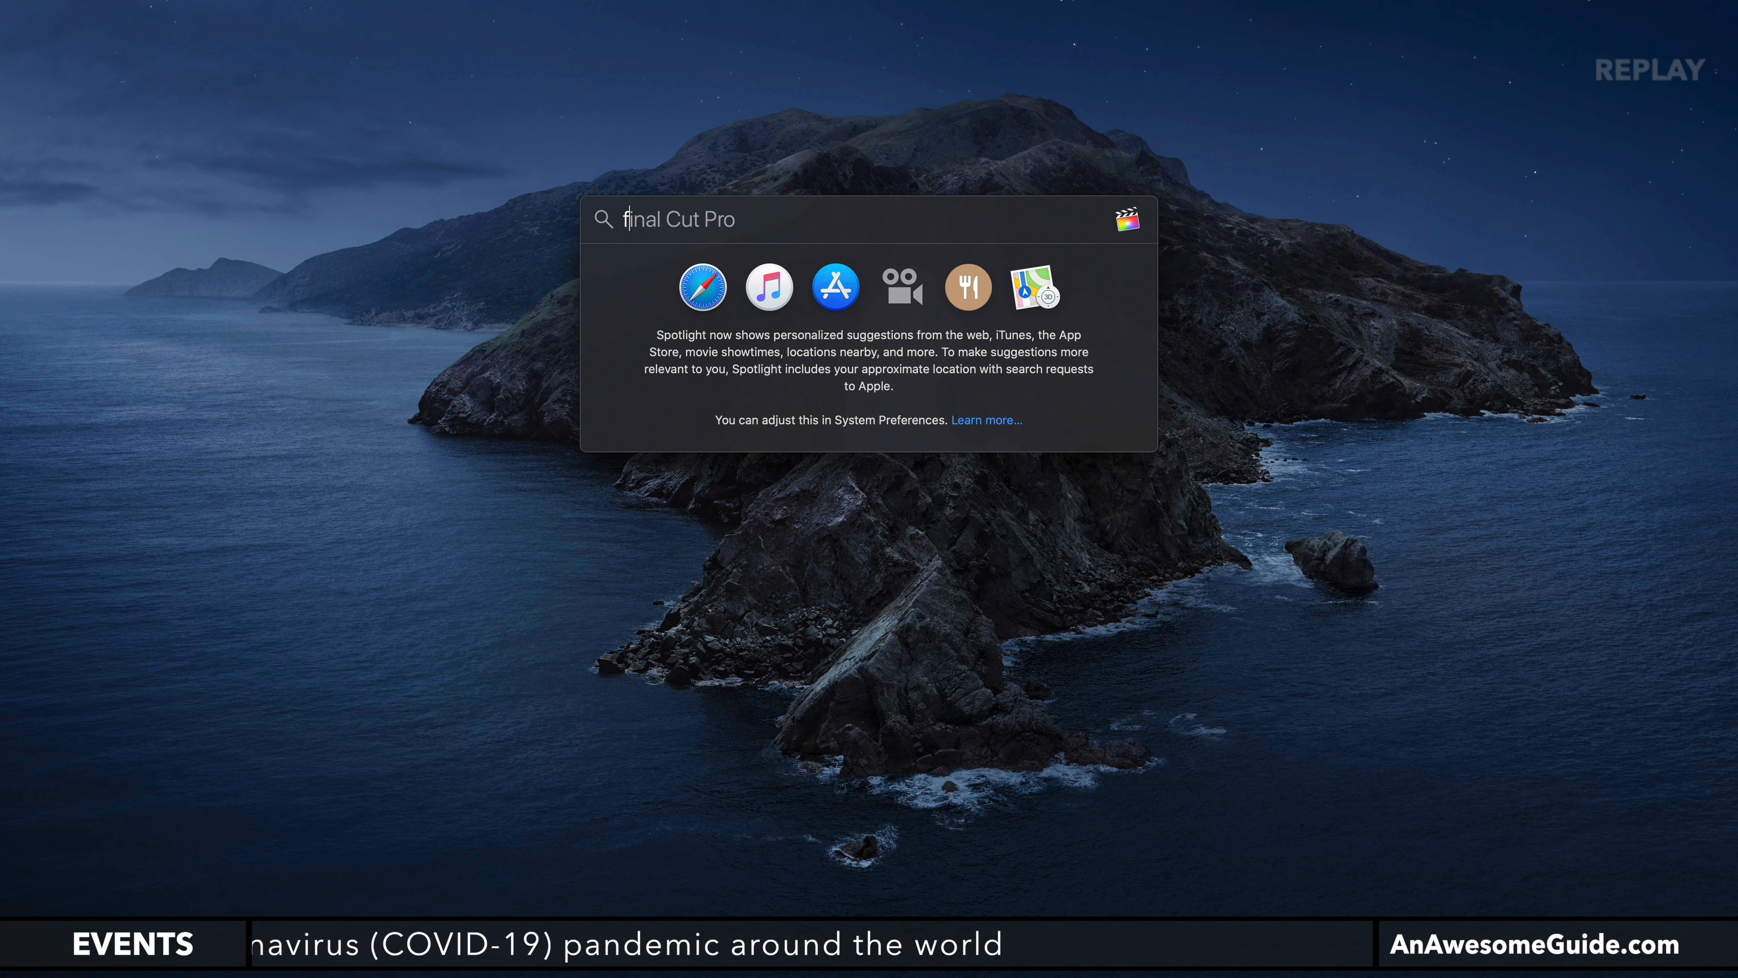
type("ina")
key("Return")
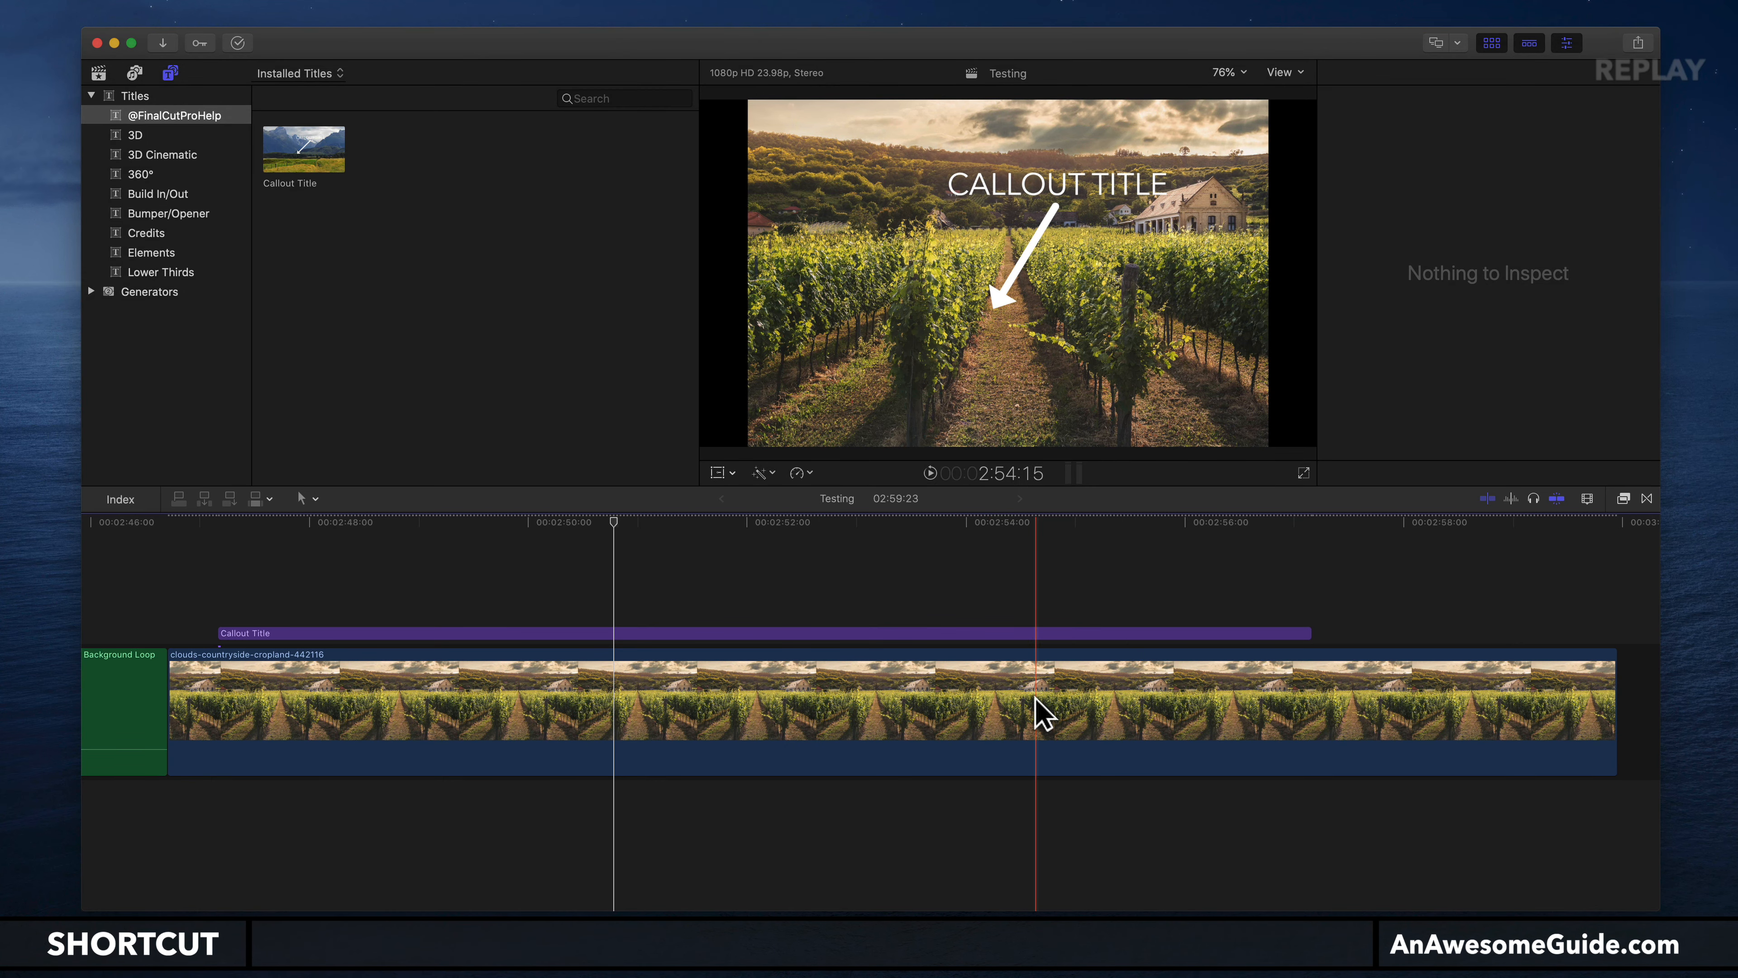
Display the Stock Library's media, and fit both the browser clips and the timeline to their available space
key("super+minus")
scroll(1036, 712, "right", 2)
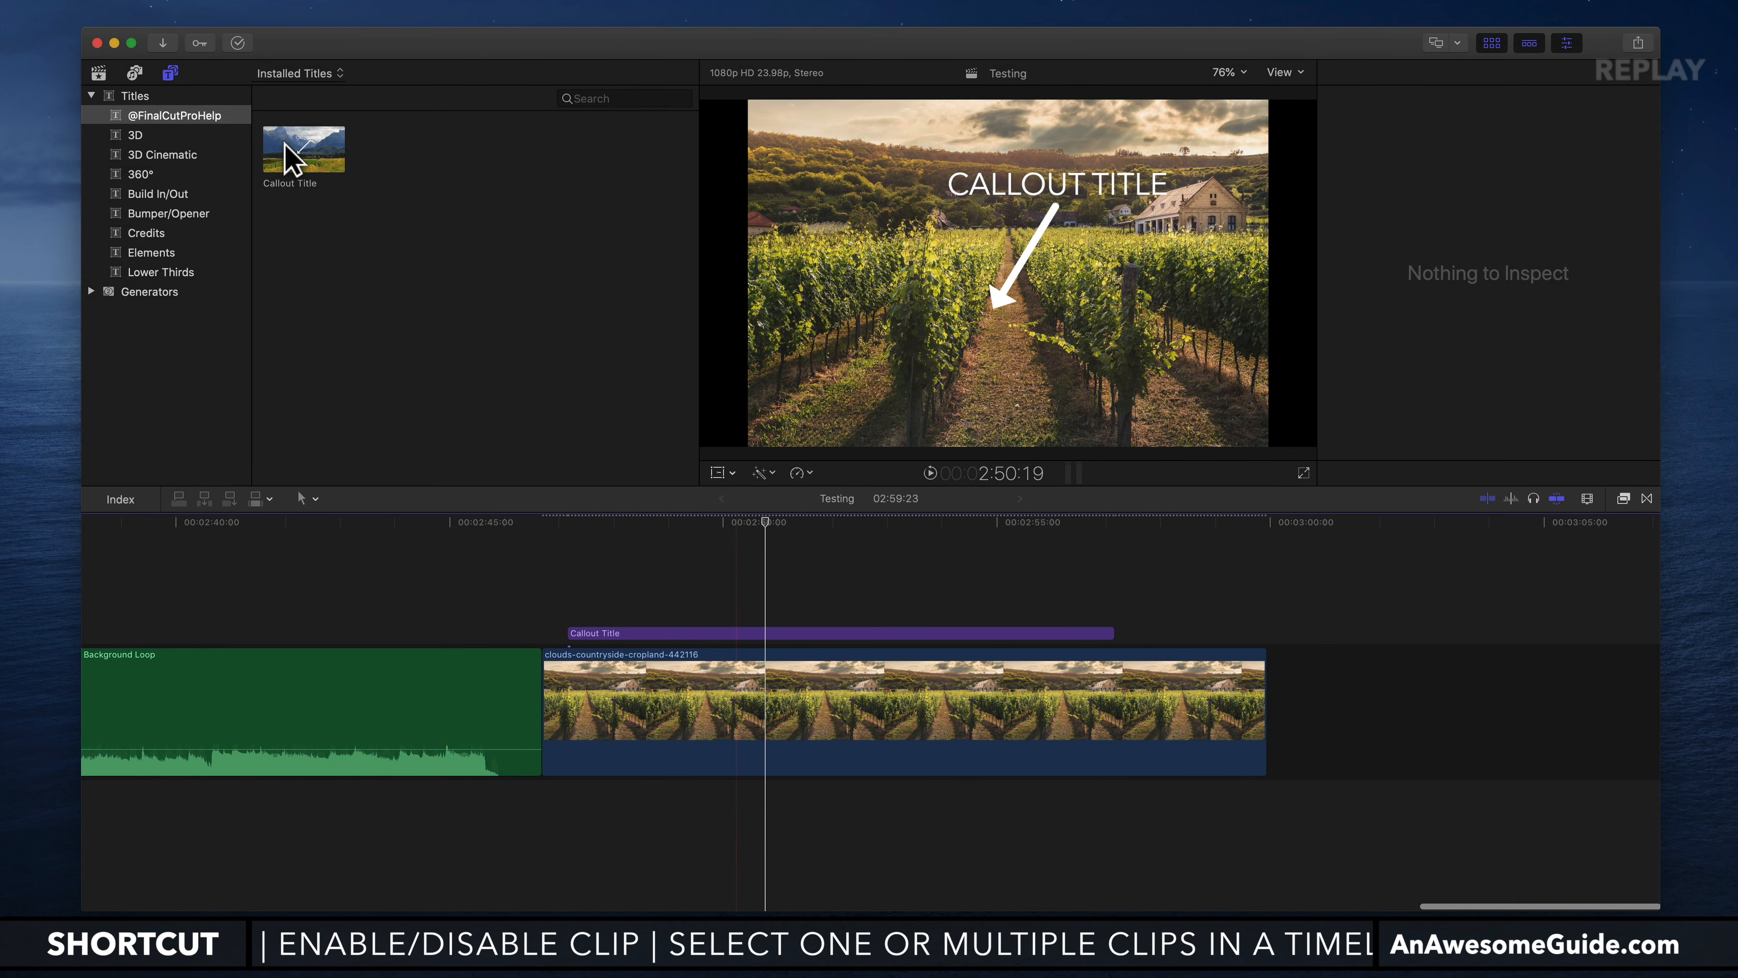
left_click(98, 72)
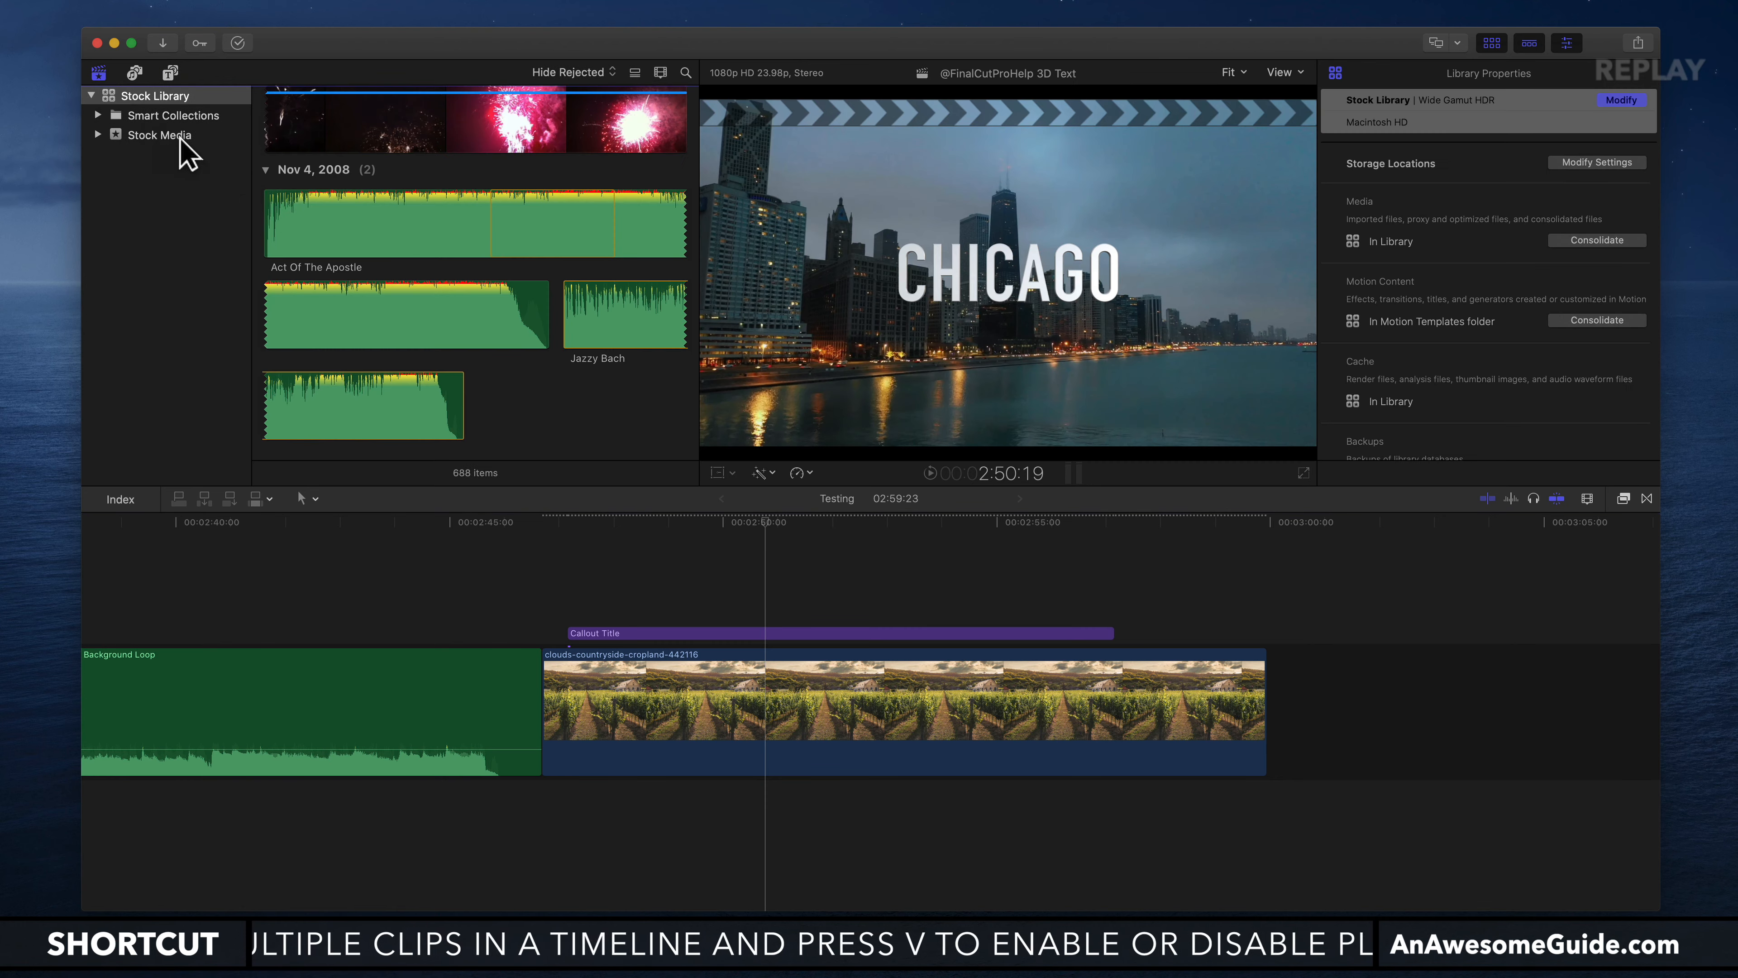
scroll(386, 217, "down", 15)
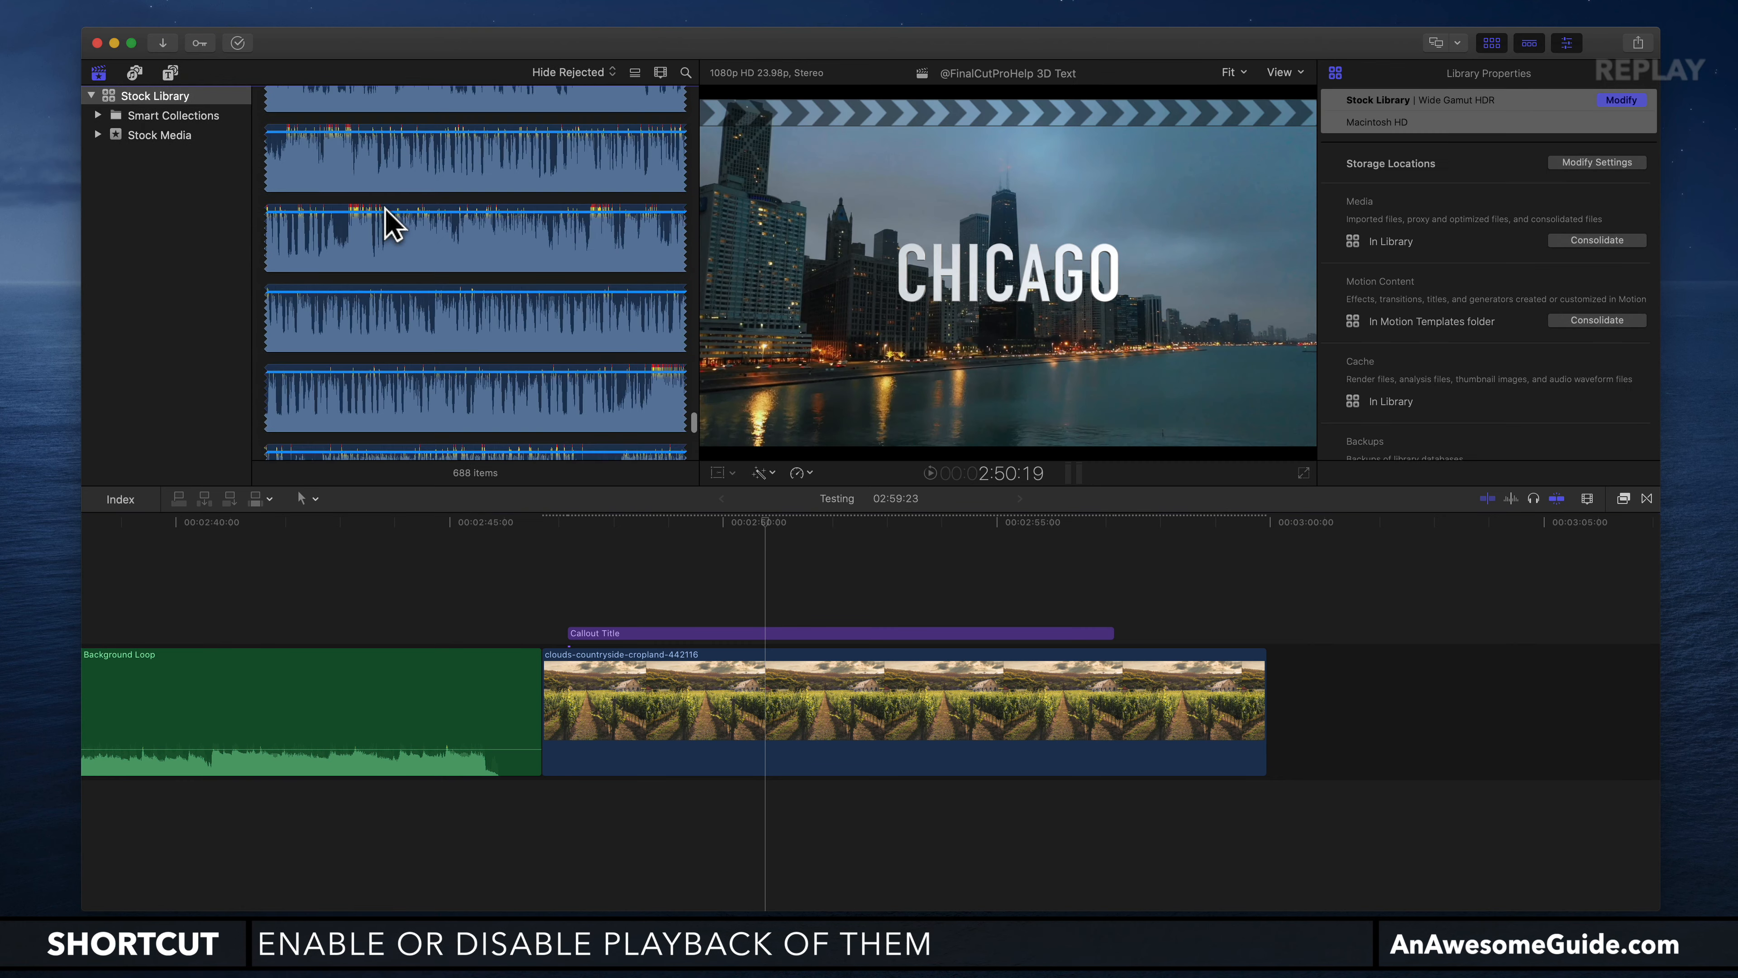
scroll(385, 207, "up", 1)
right_click(387, 209)
left_click(369, 187)
key("shift+z")
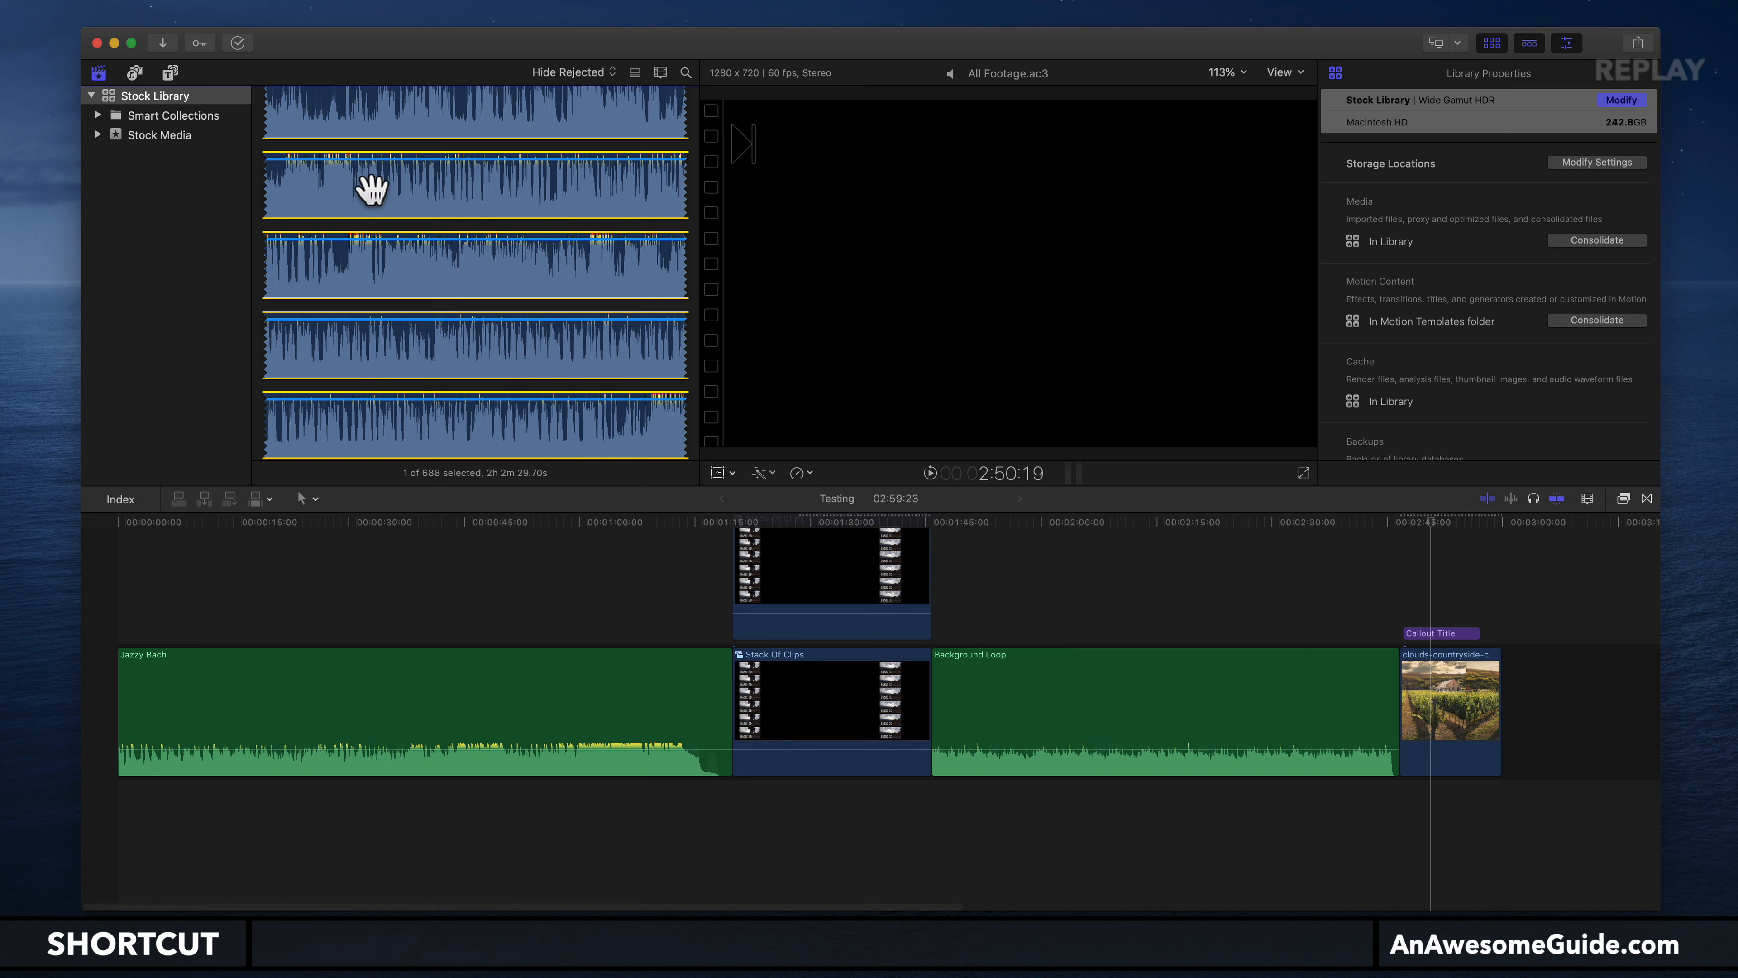
left_click(626, 362)
key("shift+z")
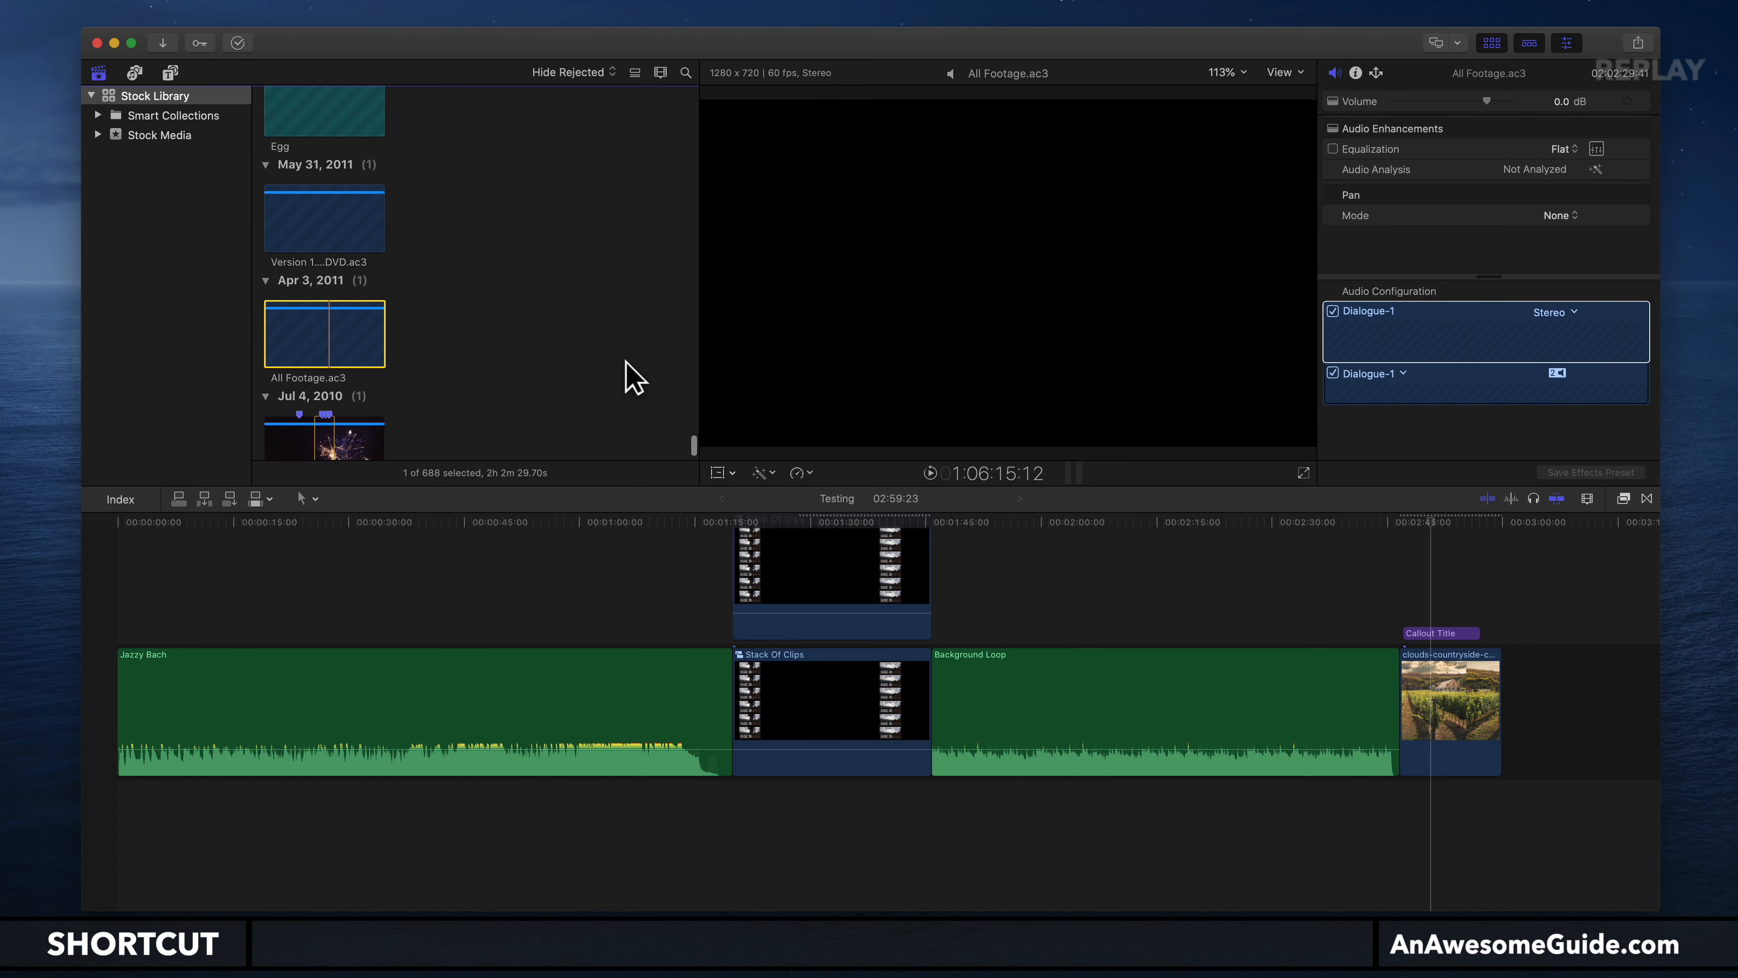
Find the Squinty dog still in the library, append it to the end of the timeline and extend it to about 14 seconds
scroll(387, 324, "down", 20)
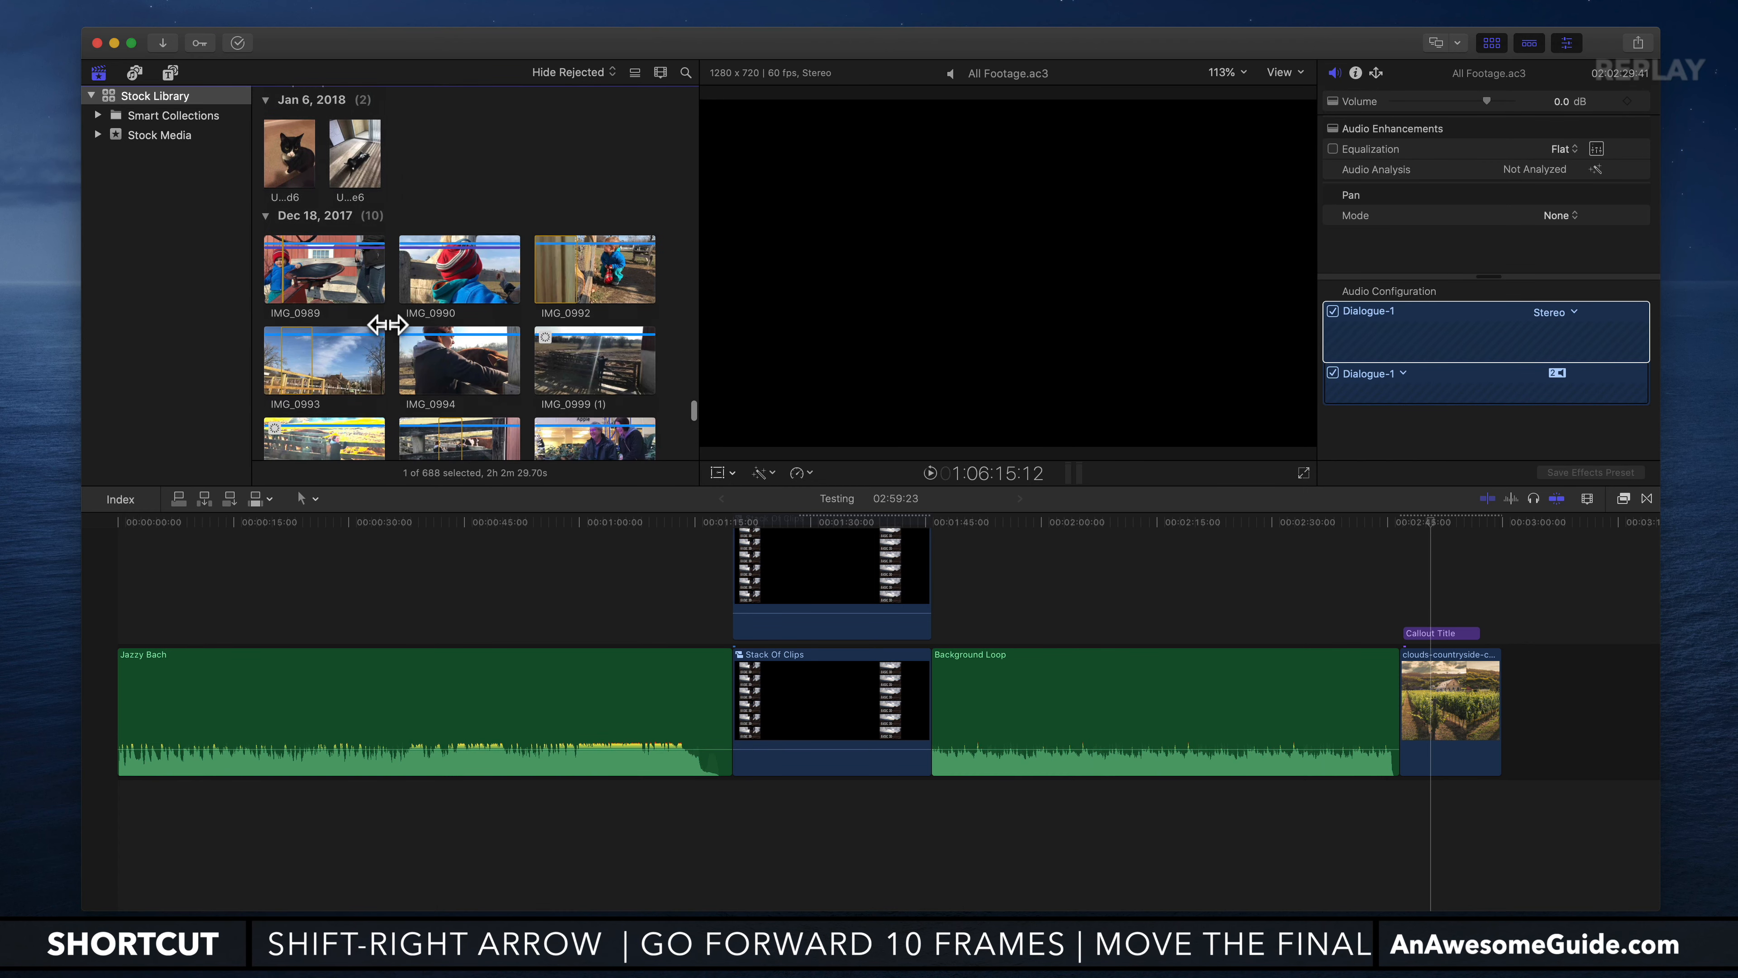
scroll(388, 325, "down", 3)
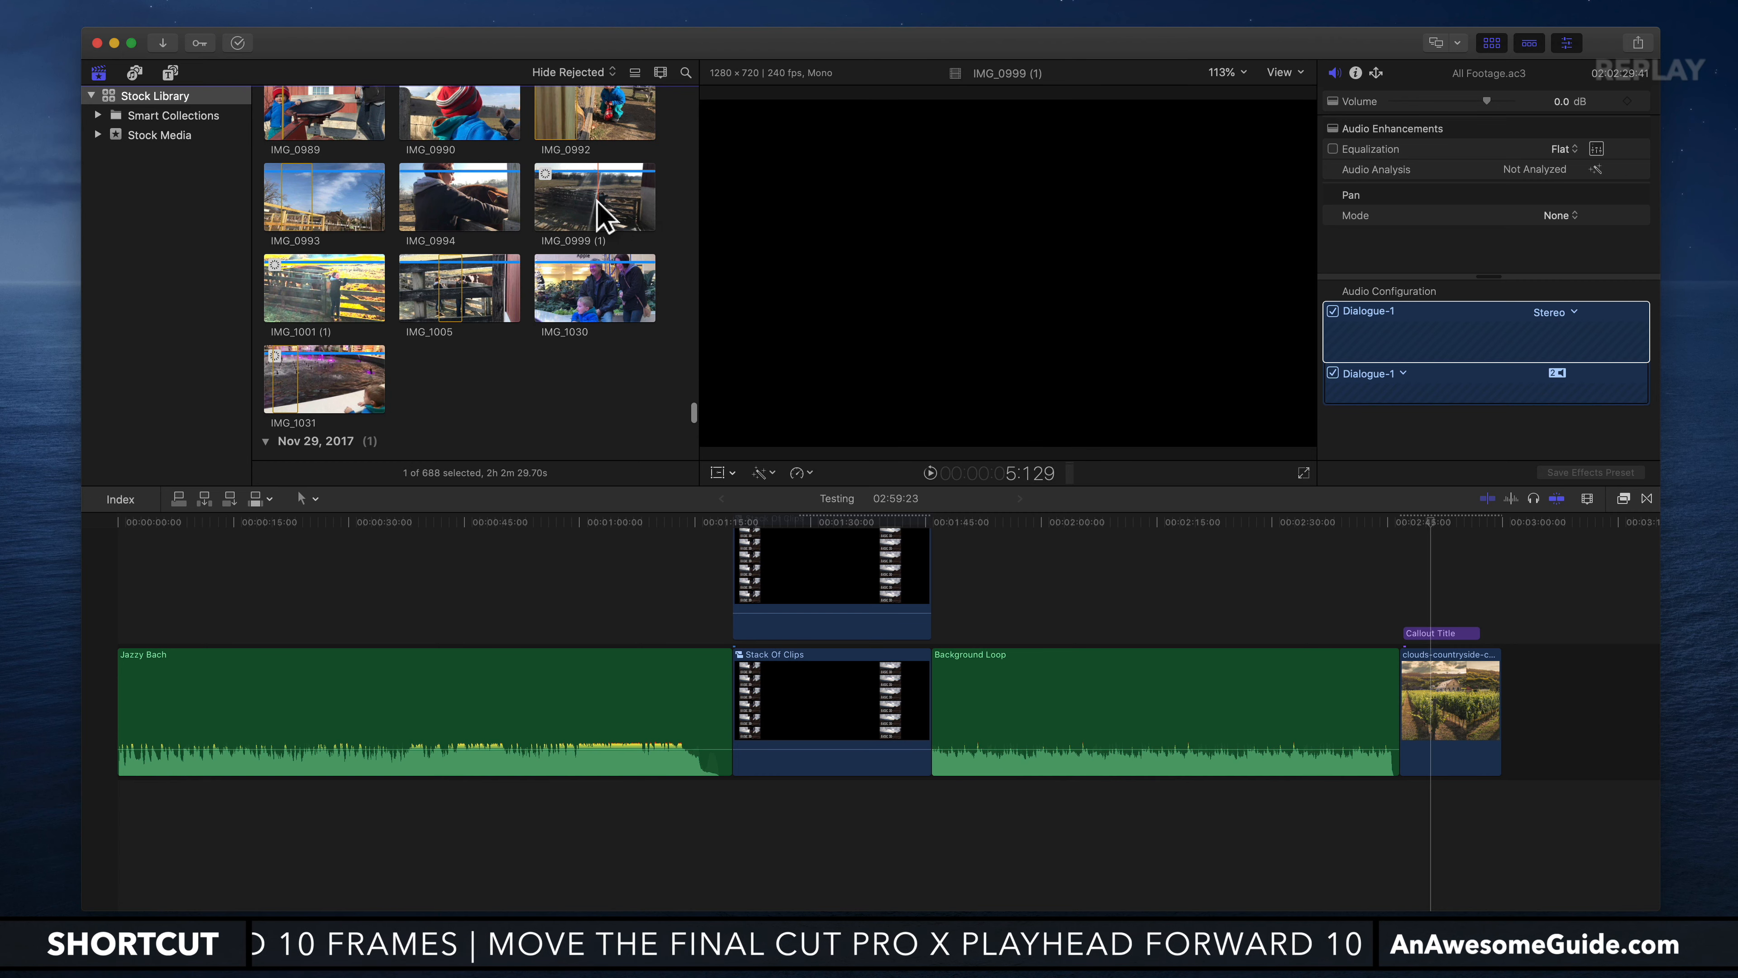
scroll(598, 200, "up", 5)
scroll(598, 218, "down", 15)
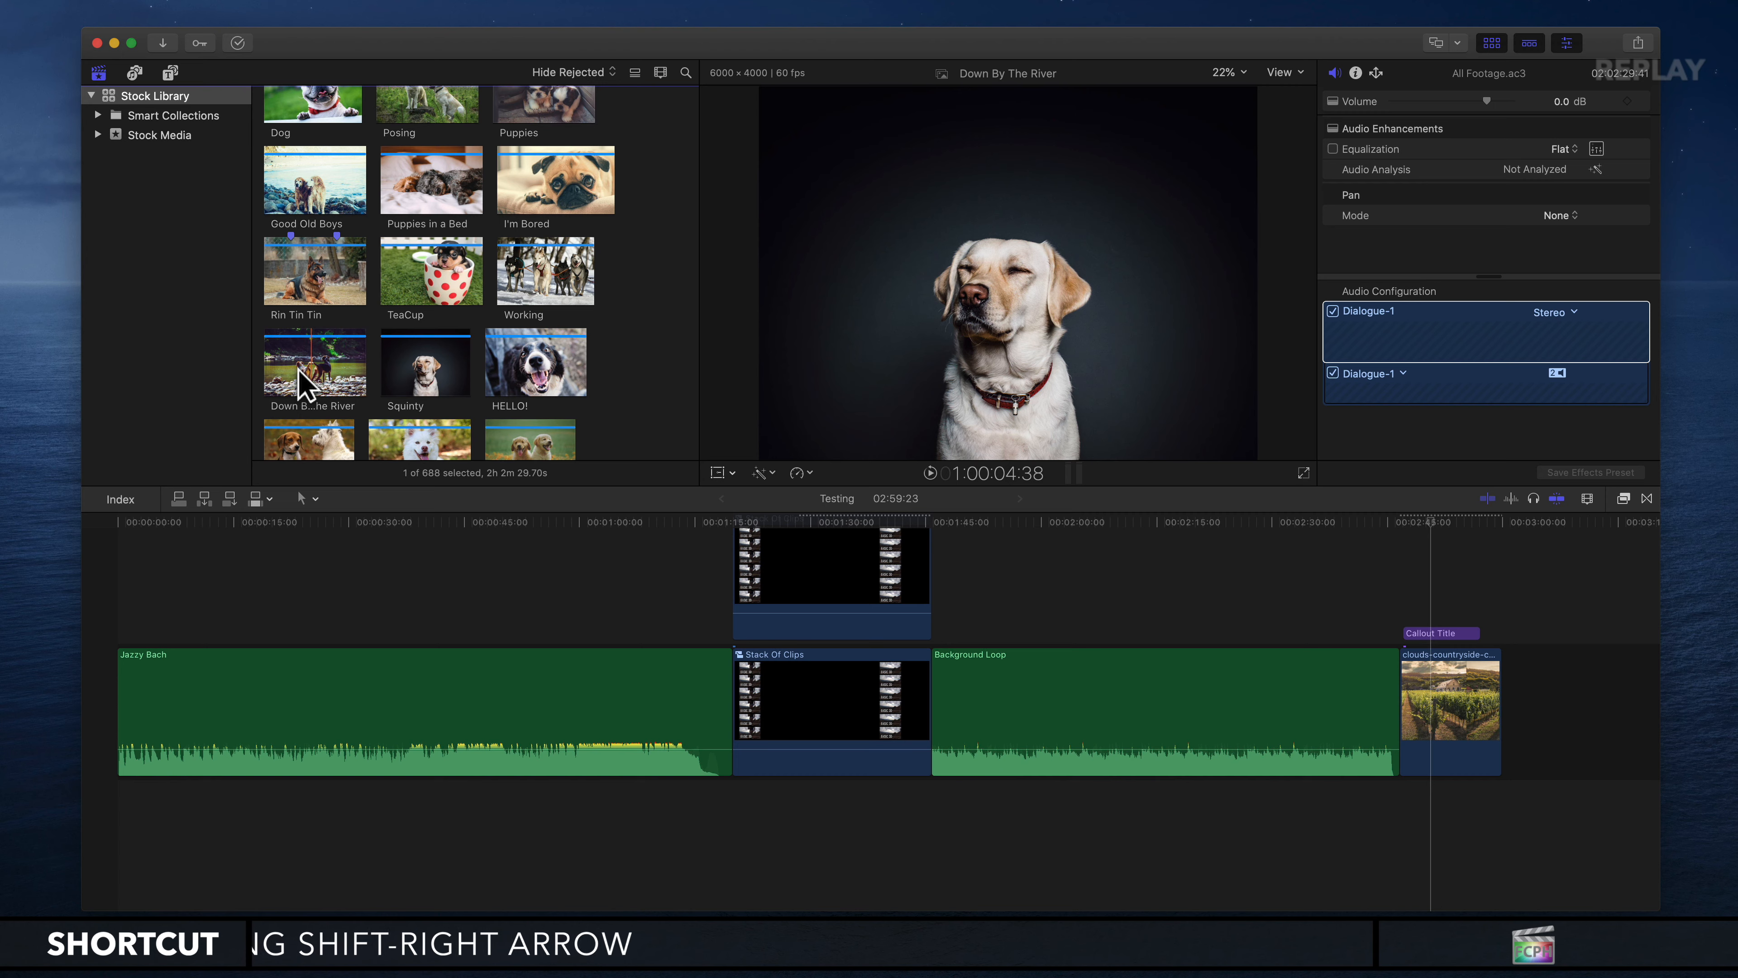
left_click(428, 373)
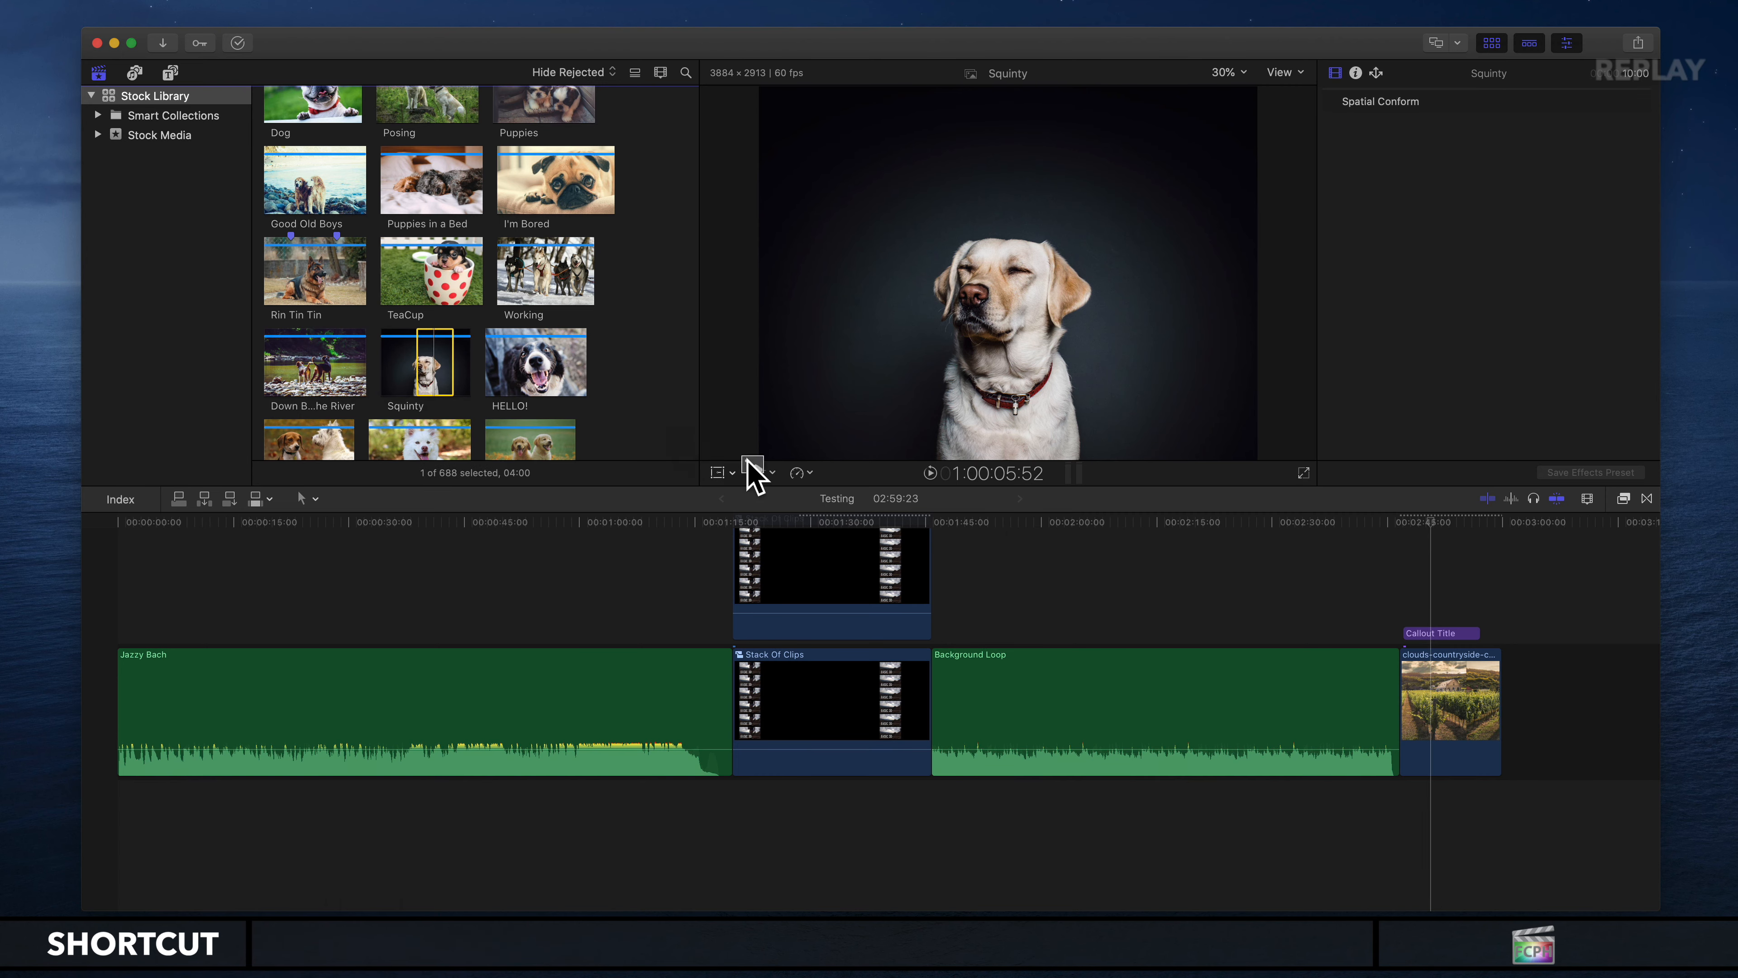
left_click_drag(1119, 590, 1606, 710)
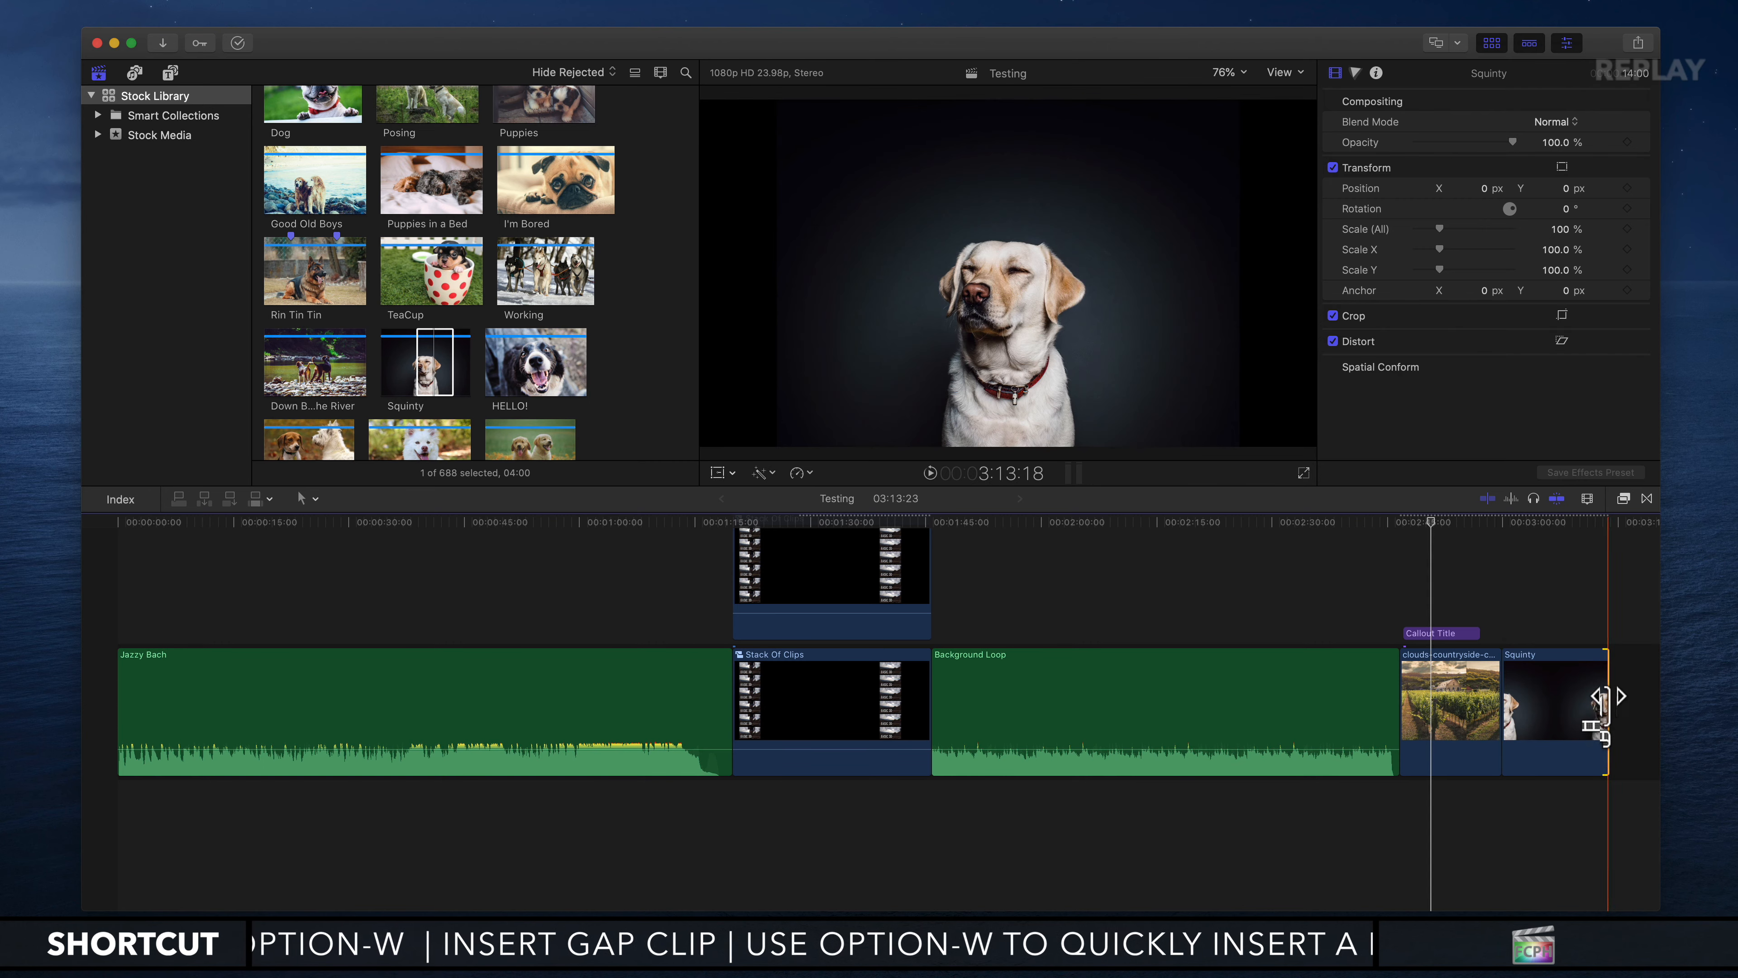
left_click(1508, 518)
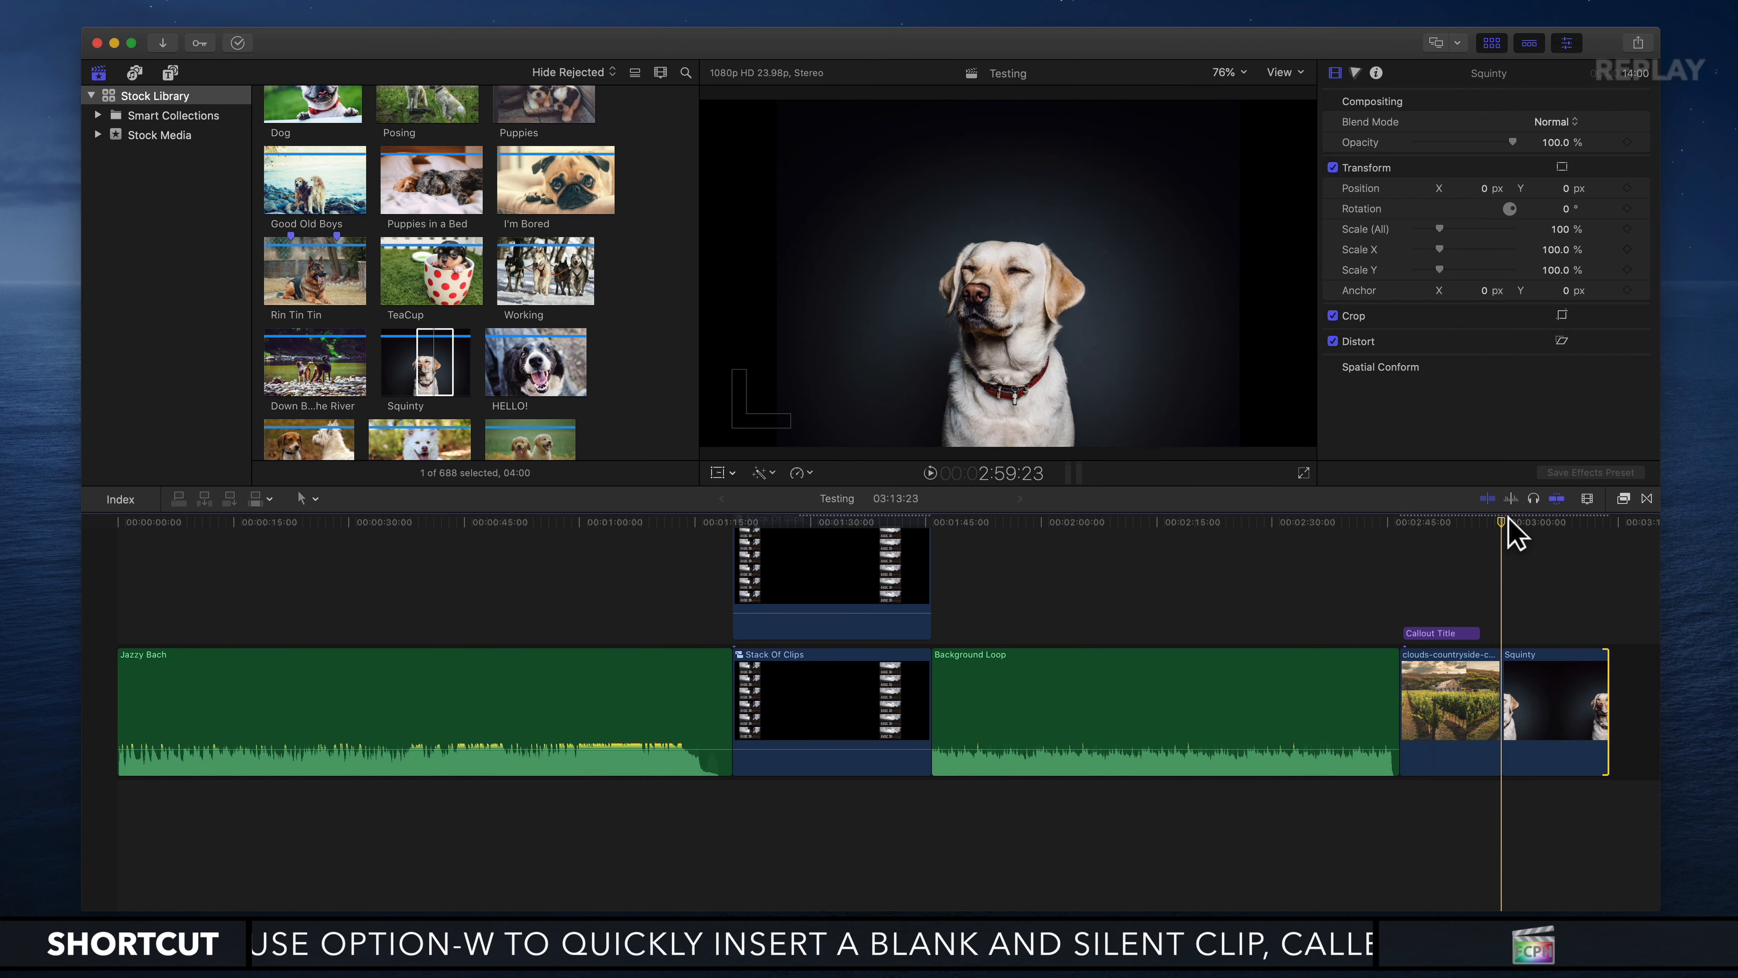
key("super+equal")
key("super+equal")
key("super+equal")
key("super+minus")
key("super+minus")
key("super+minus")
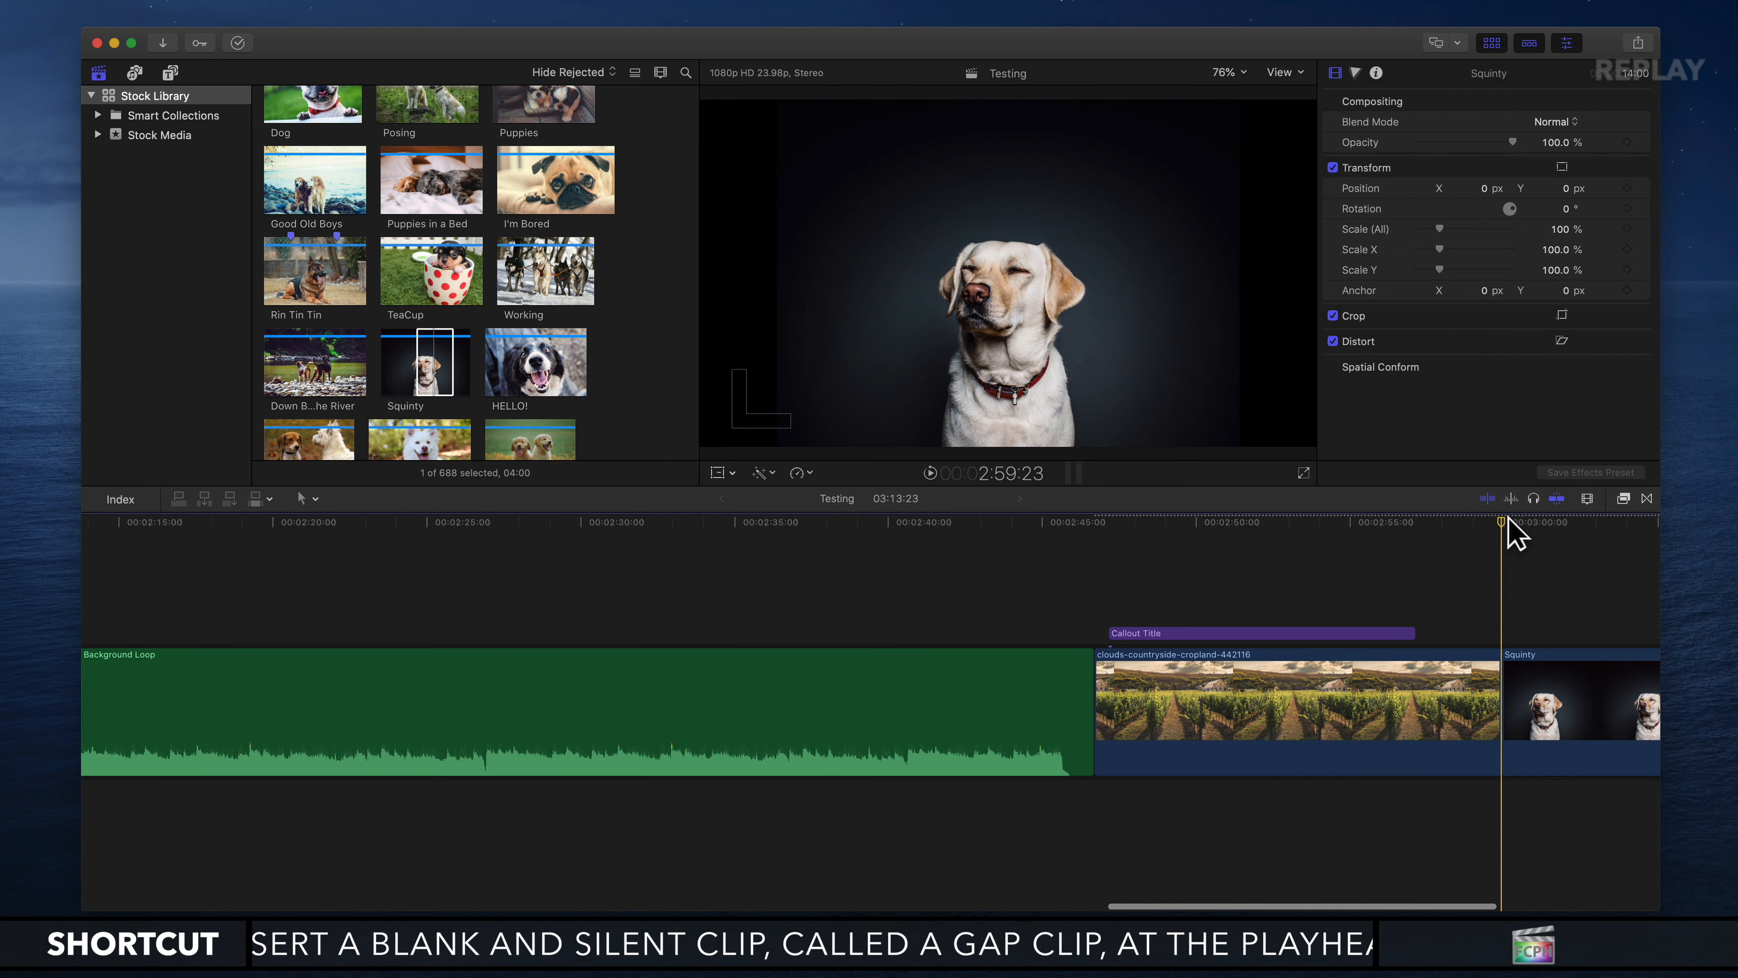
left_click(1647, 498)
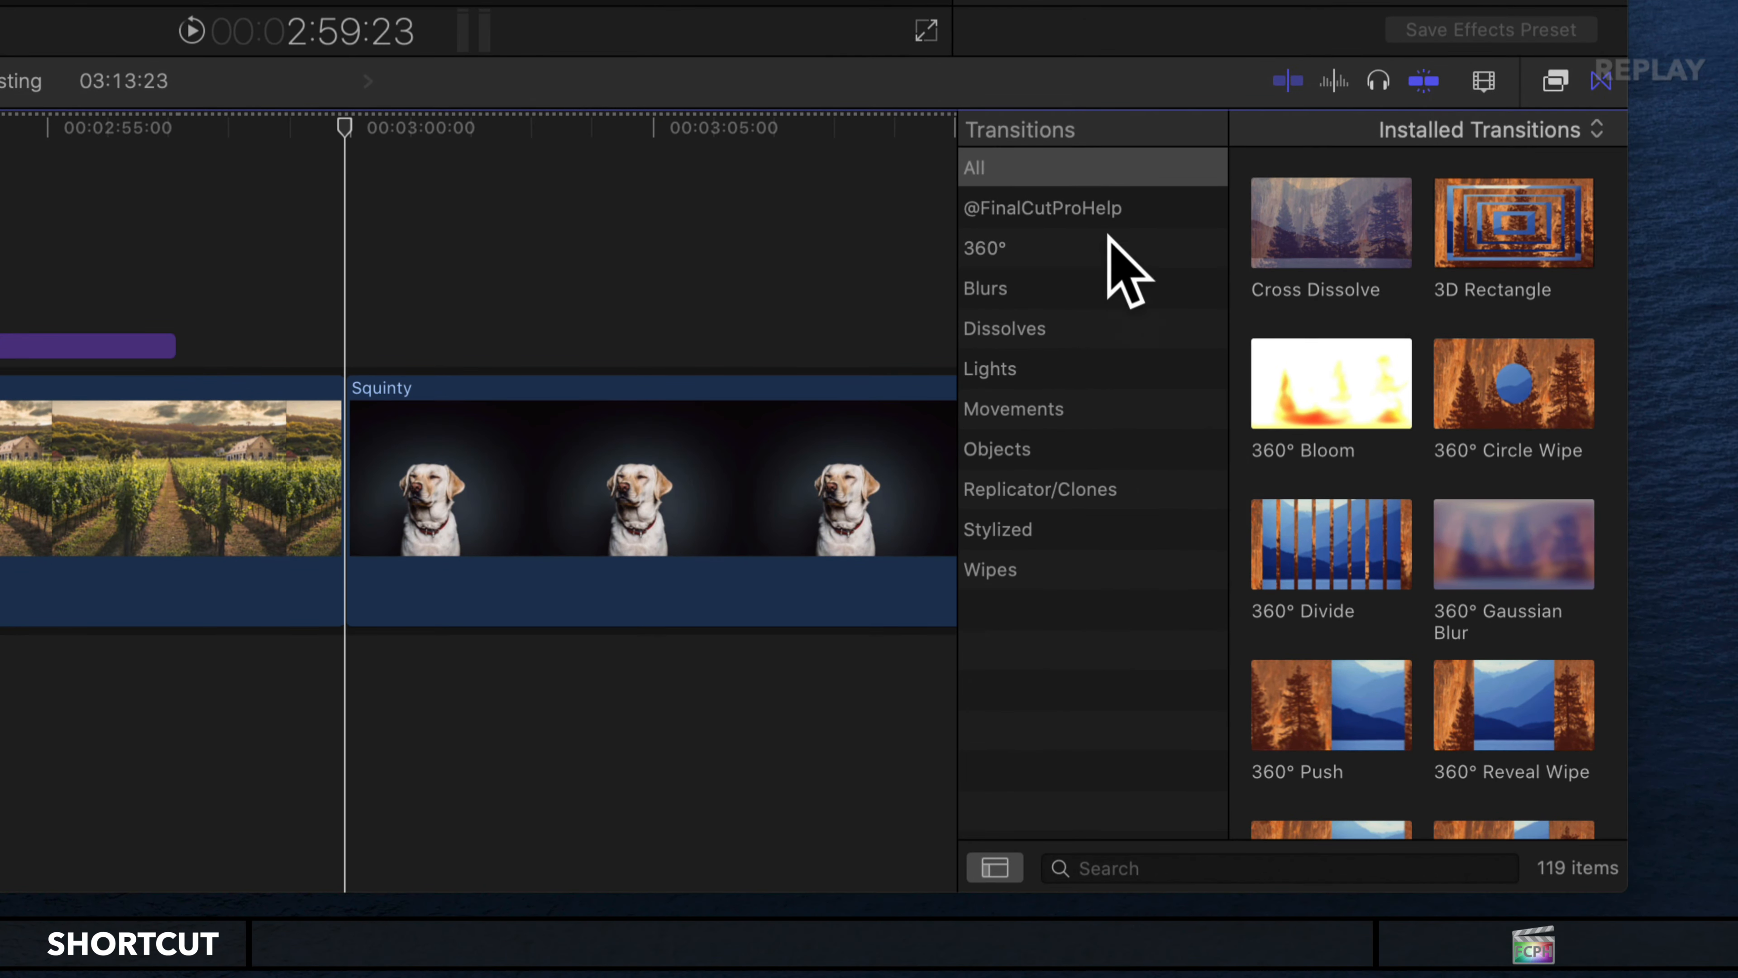
left_click(1029, 209)
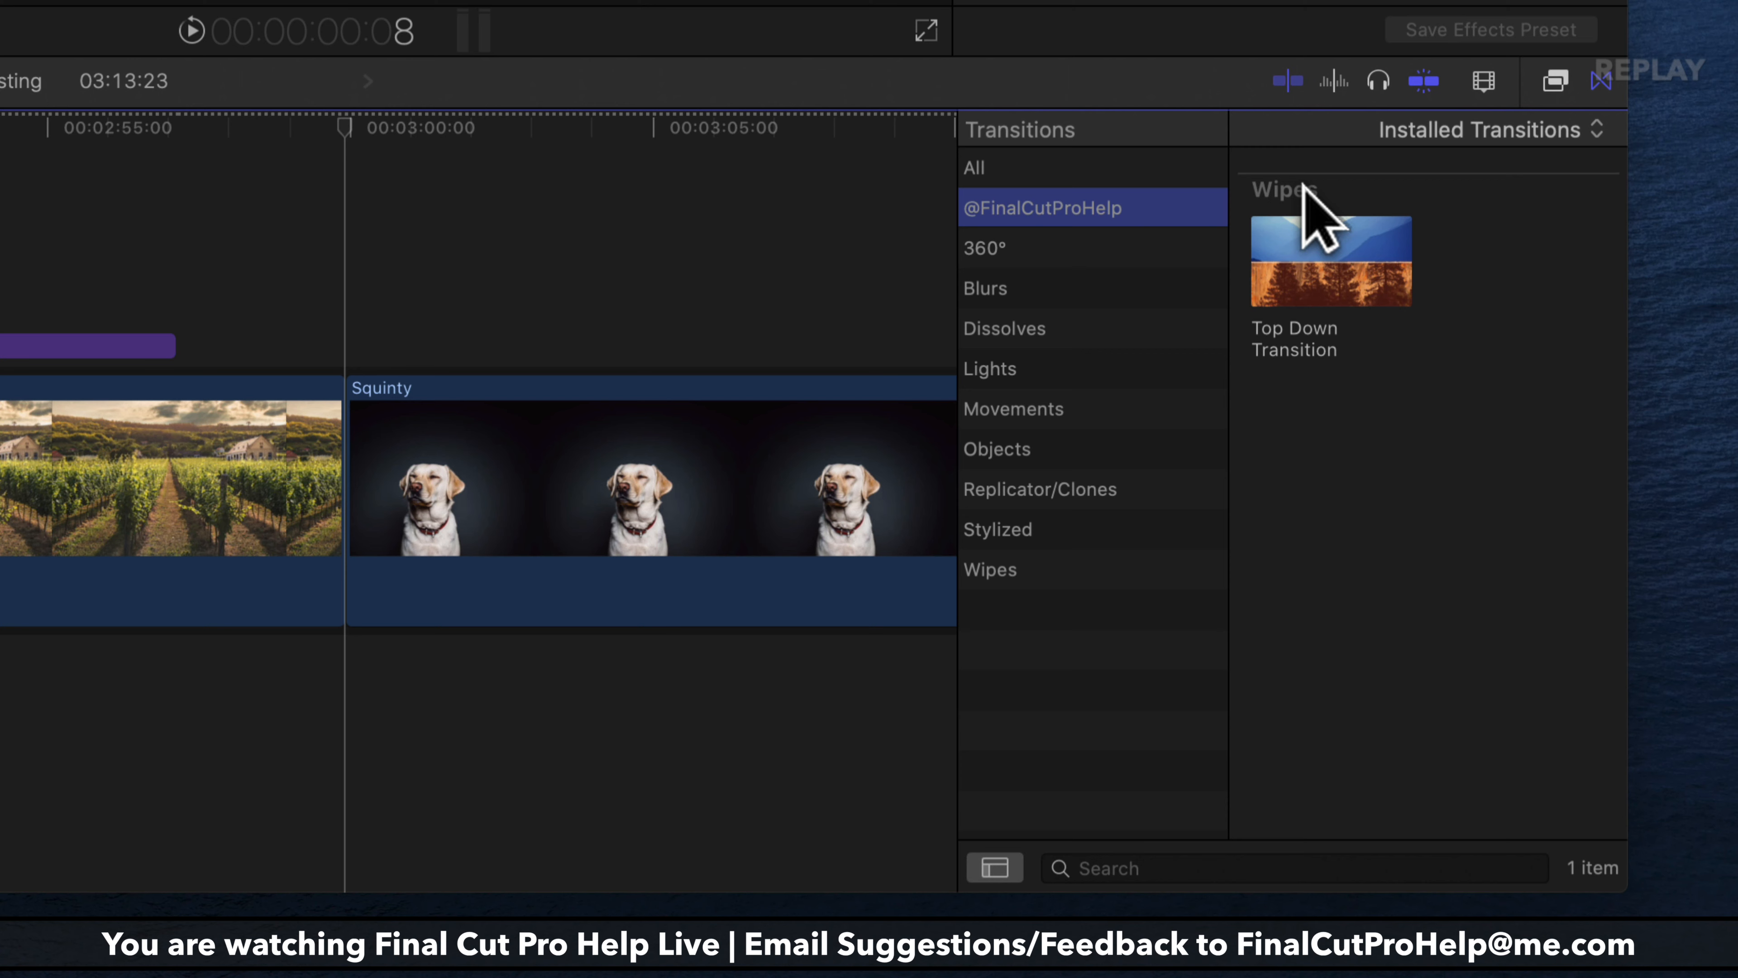
Look through the built-in transition categories and examine how the Stylized transitions are grouped by theme
left_click(1007, 168)
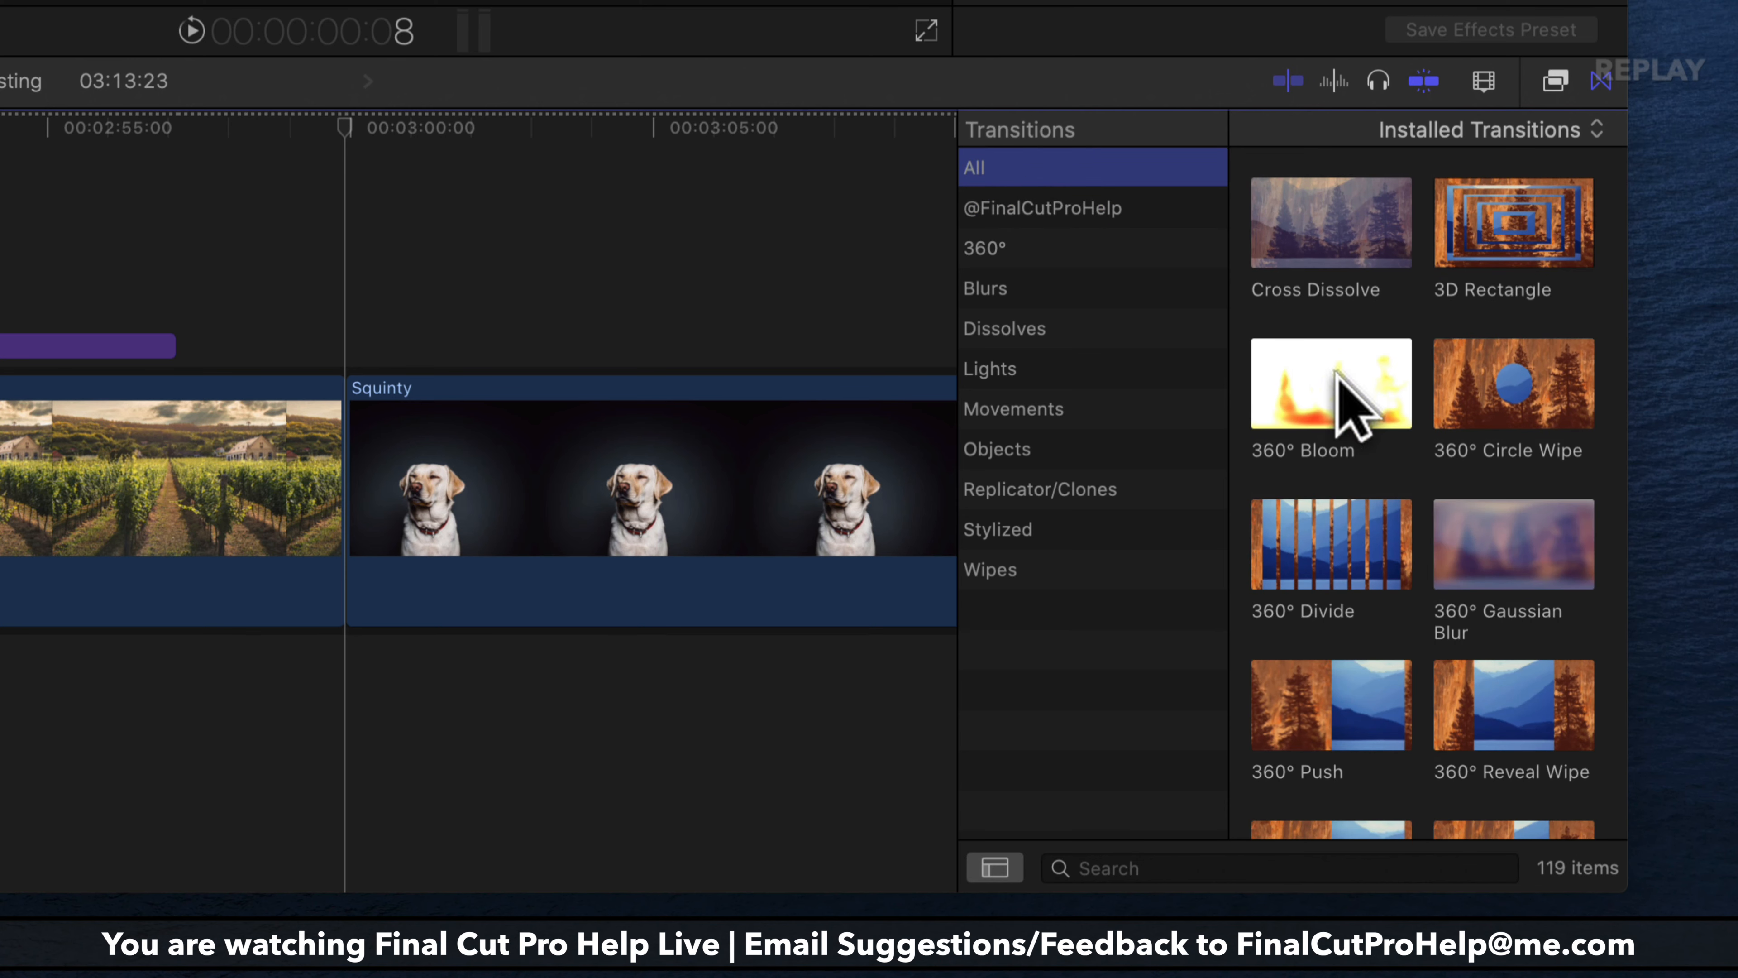
left_click(1043, 330)
left_click(1038, 365)
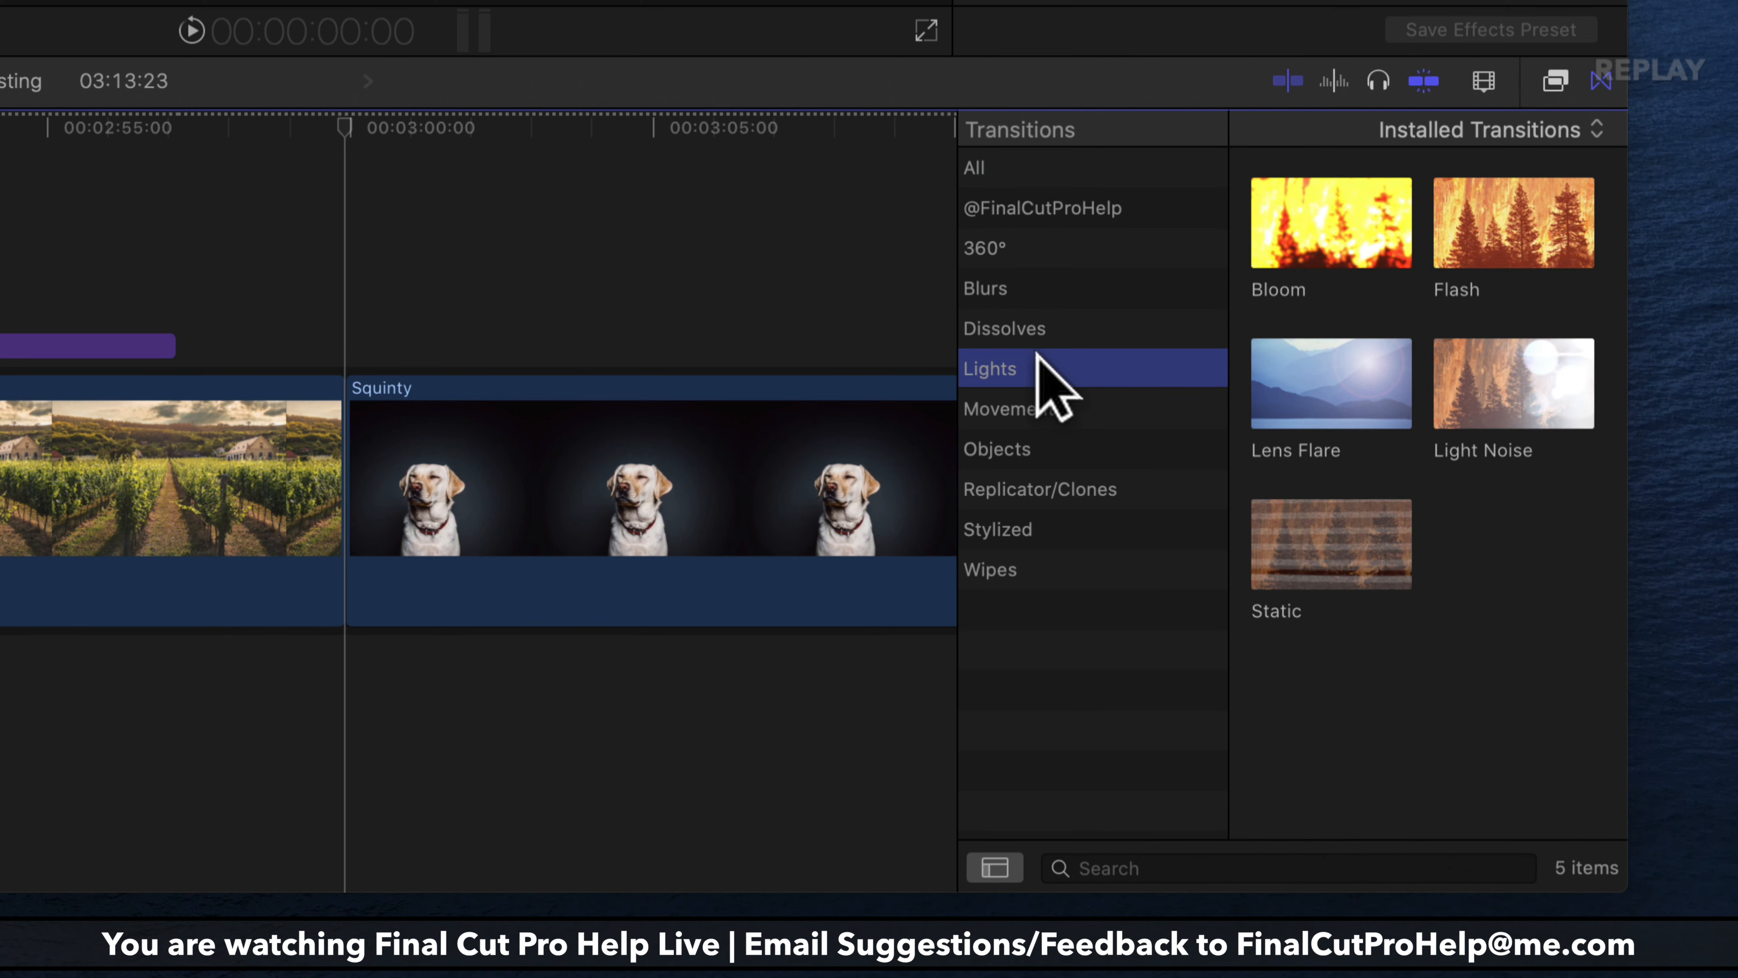
left_click(1038, 405)
left_click(1038, 449)
left_click(1038, 487)
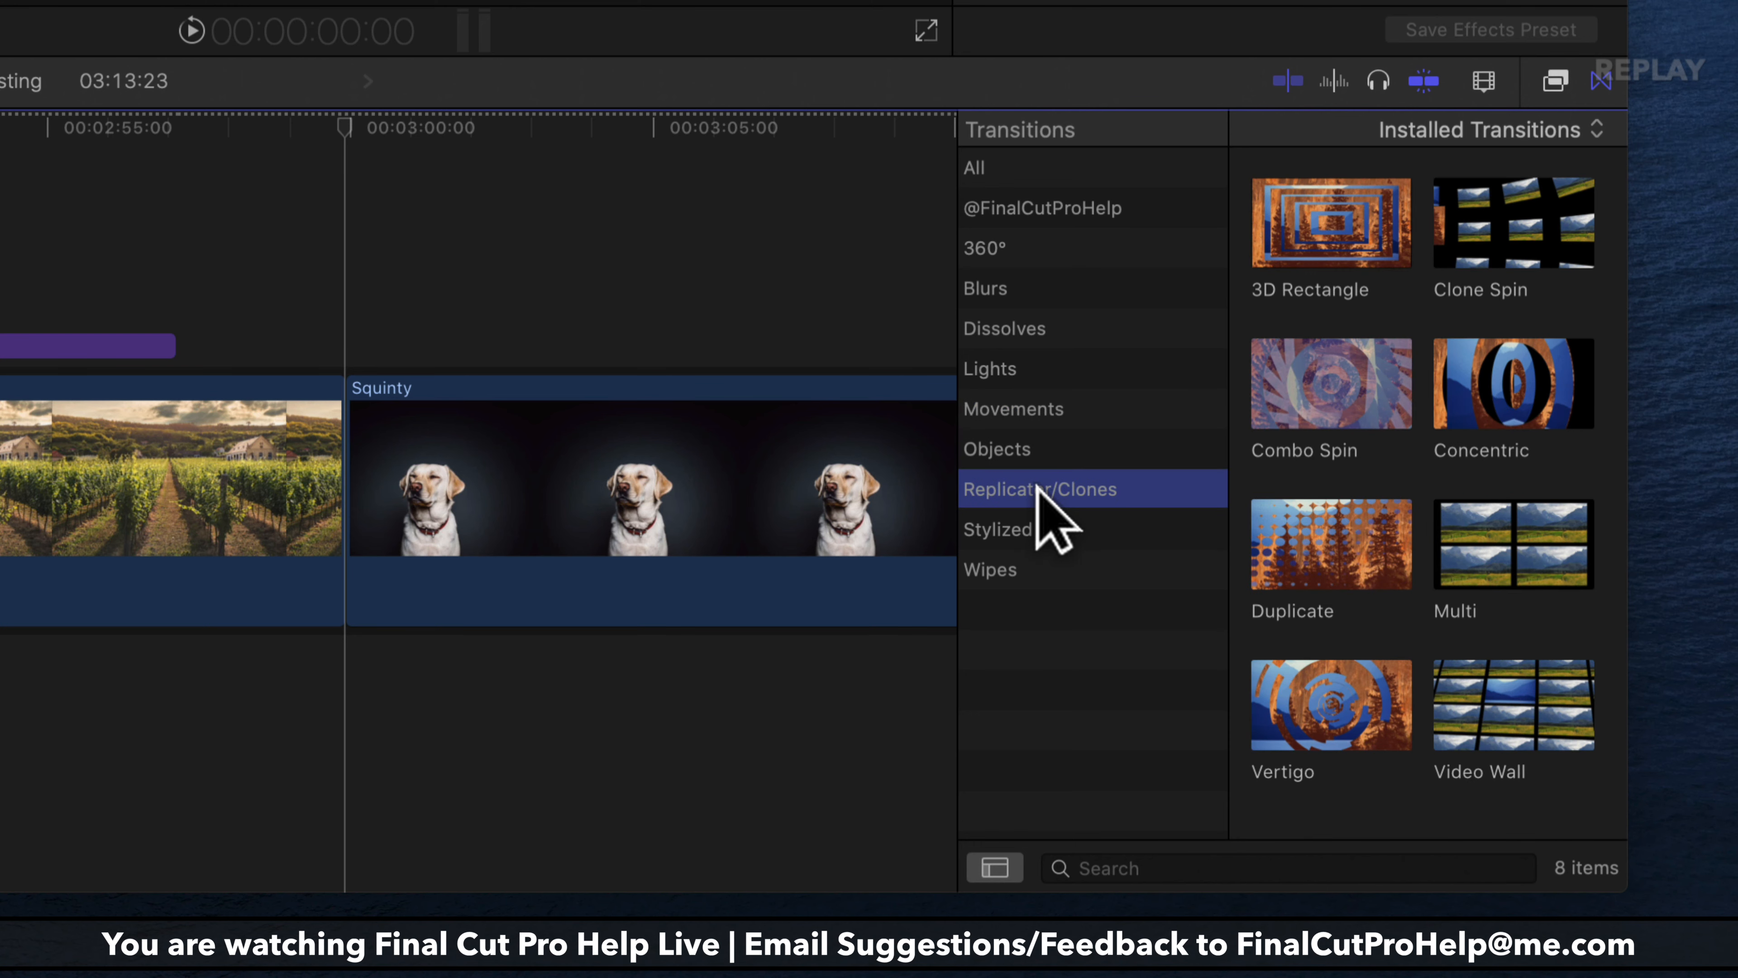
left_click(1038, 529)
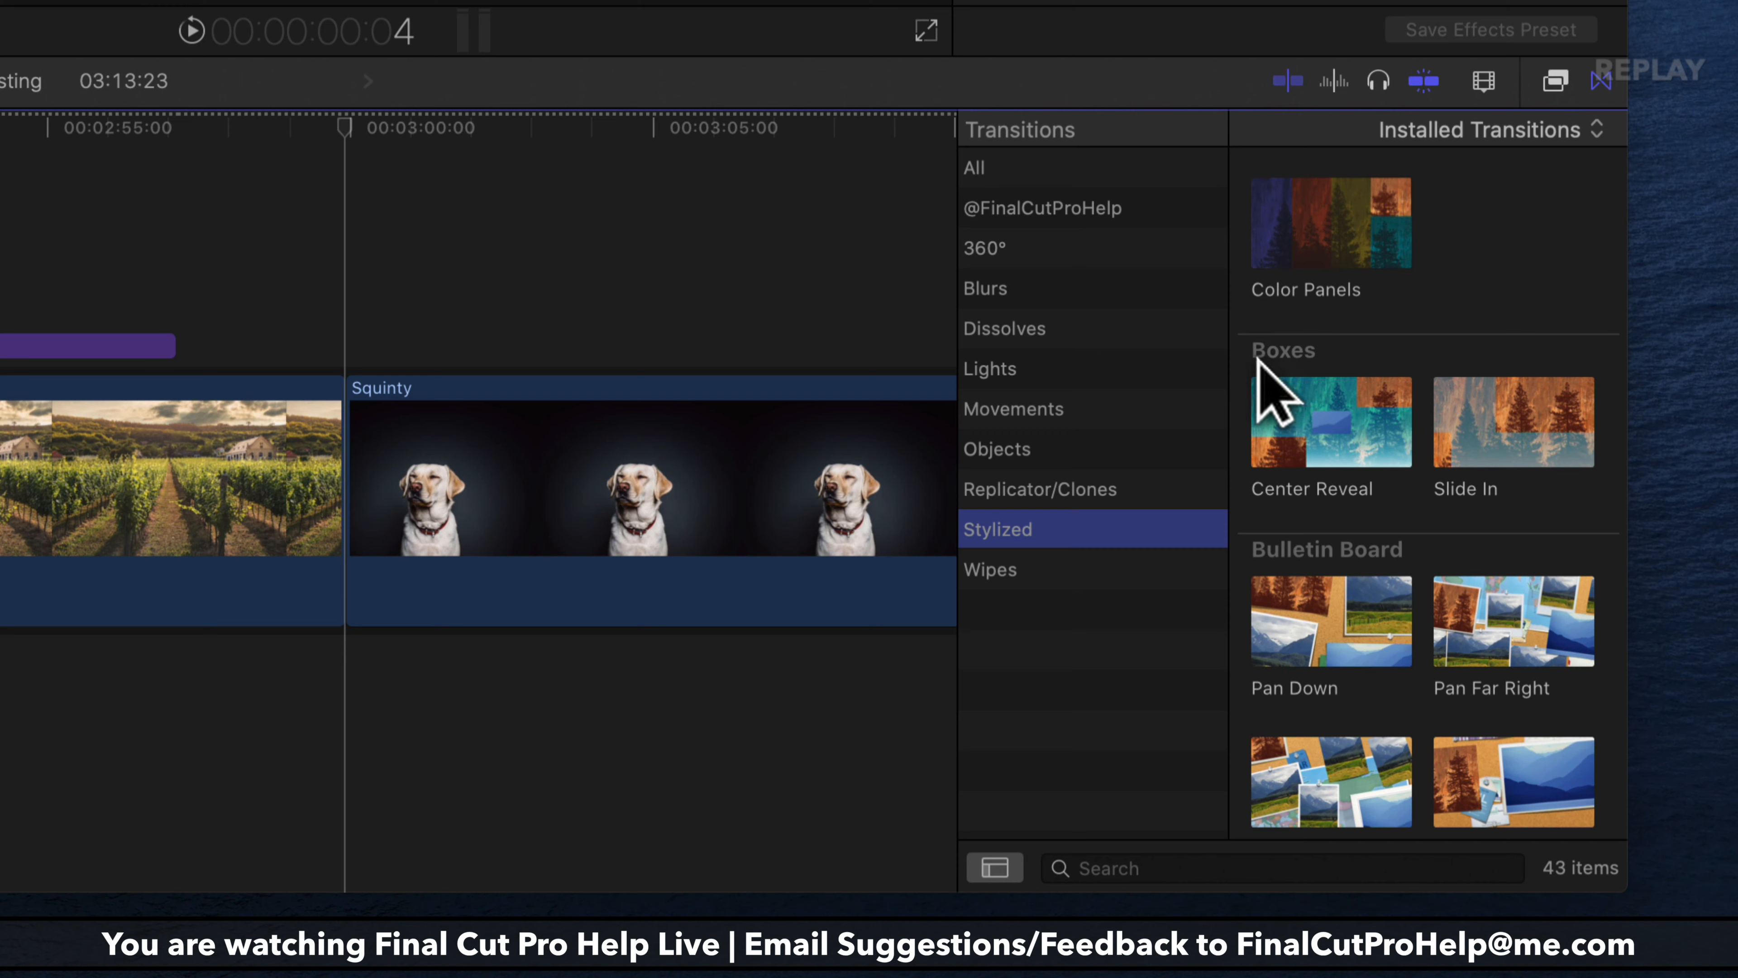
scroll(1286, 583, "down", 10)
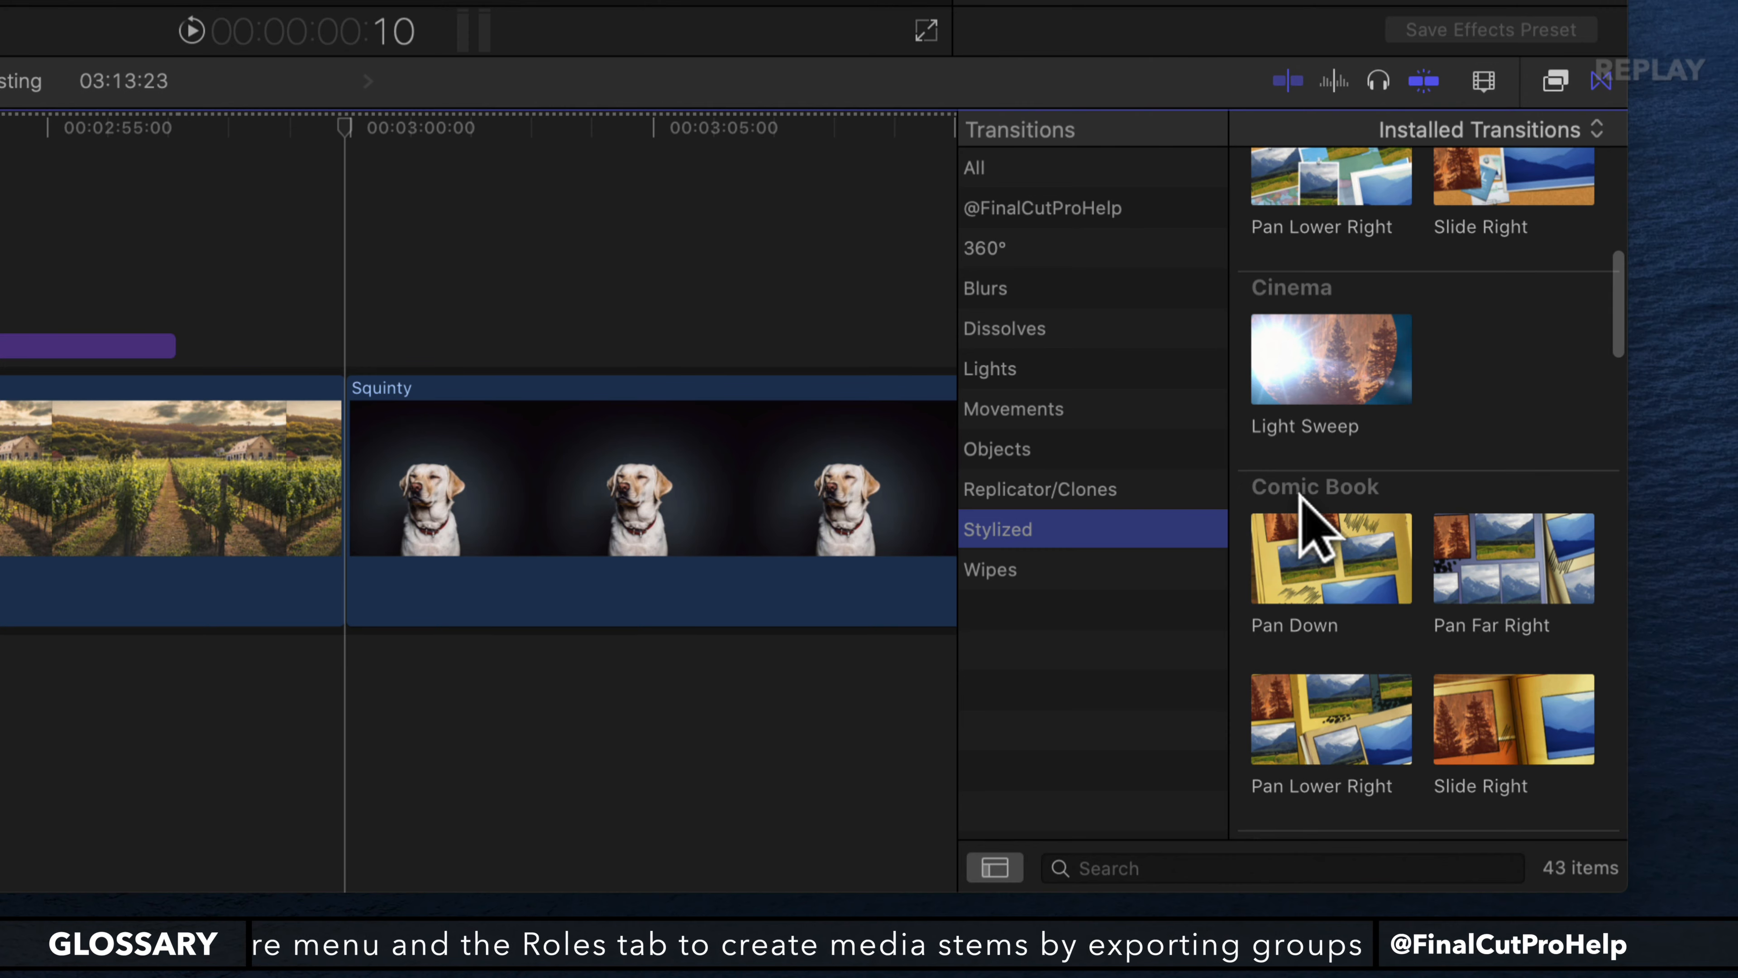
scroll(1307, 510, "up", 10)
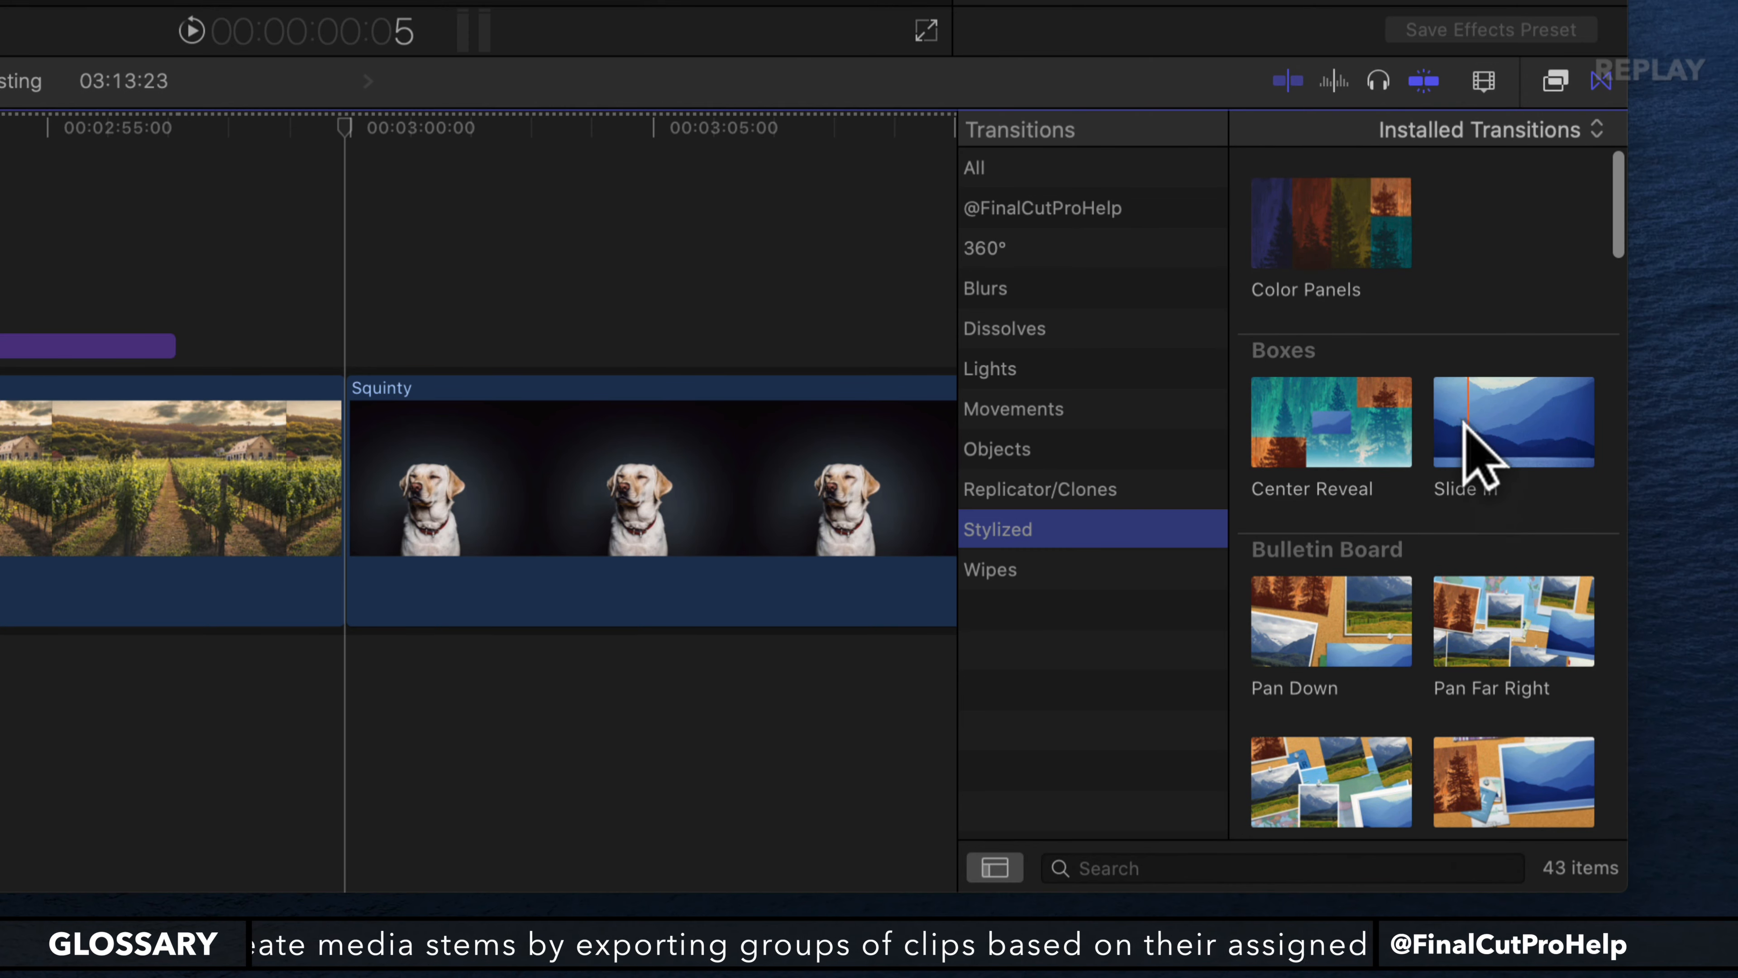
Apply Top Down Transition to the cut between the vineyard and Squinty clips, and place the playhead at the transition's start
left_click(1040, 195)
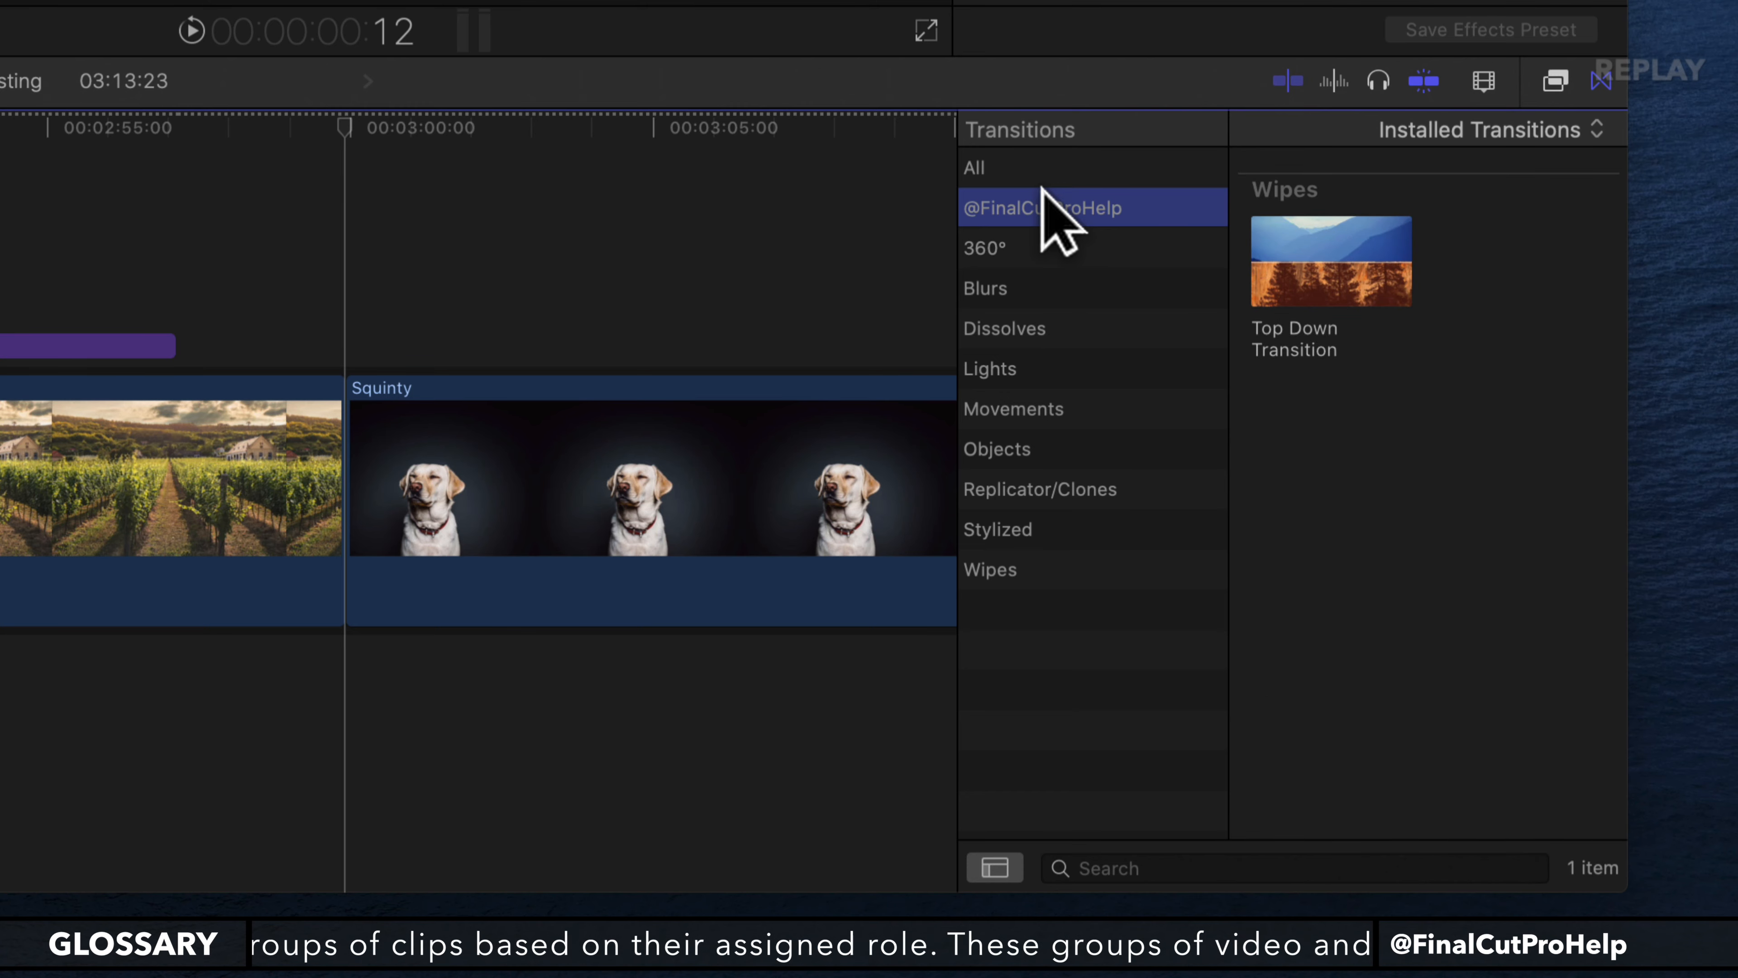
left_click(1341, 247)
left_click_drag(1341, 247, 446, 439)
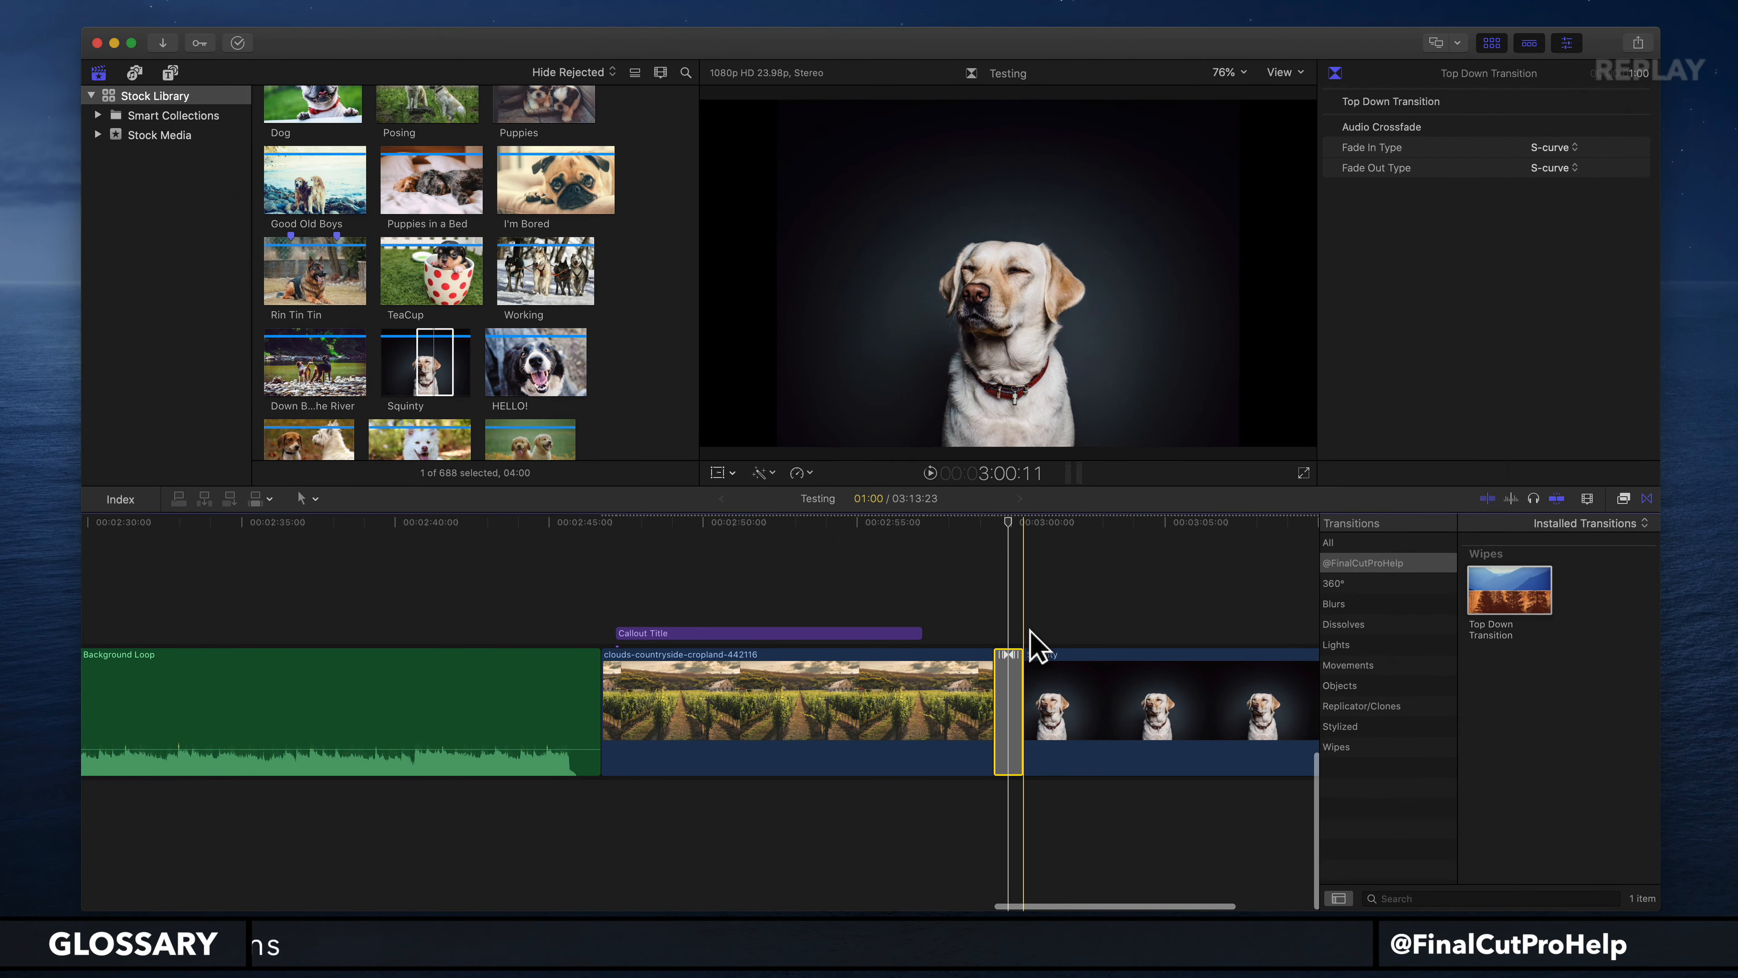
left_click(873, 442)
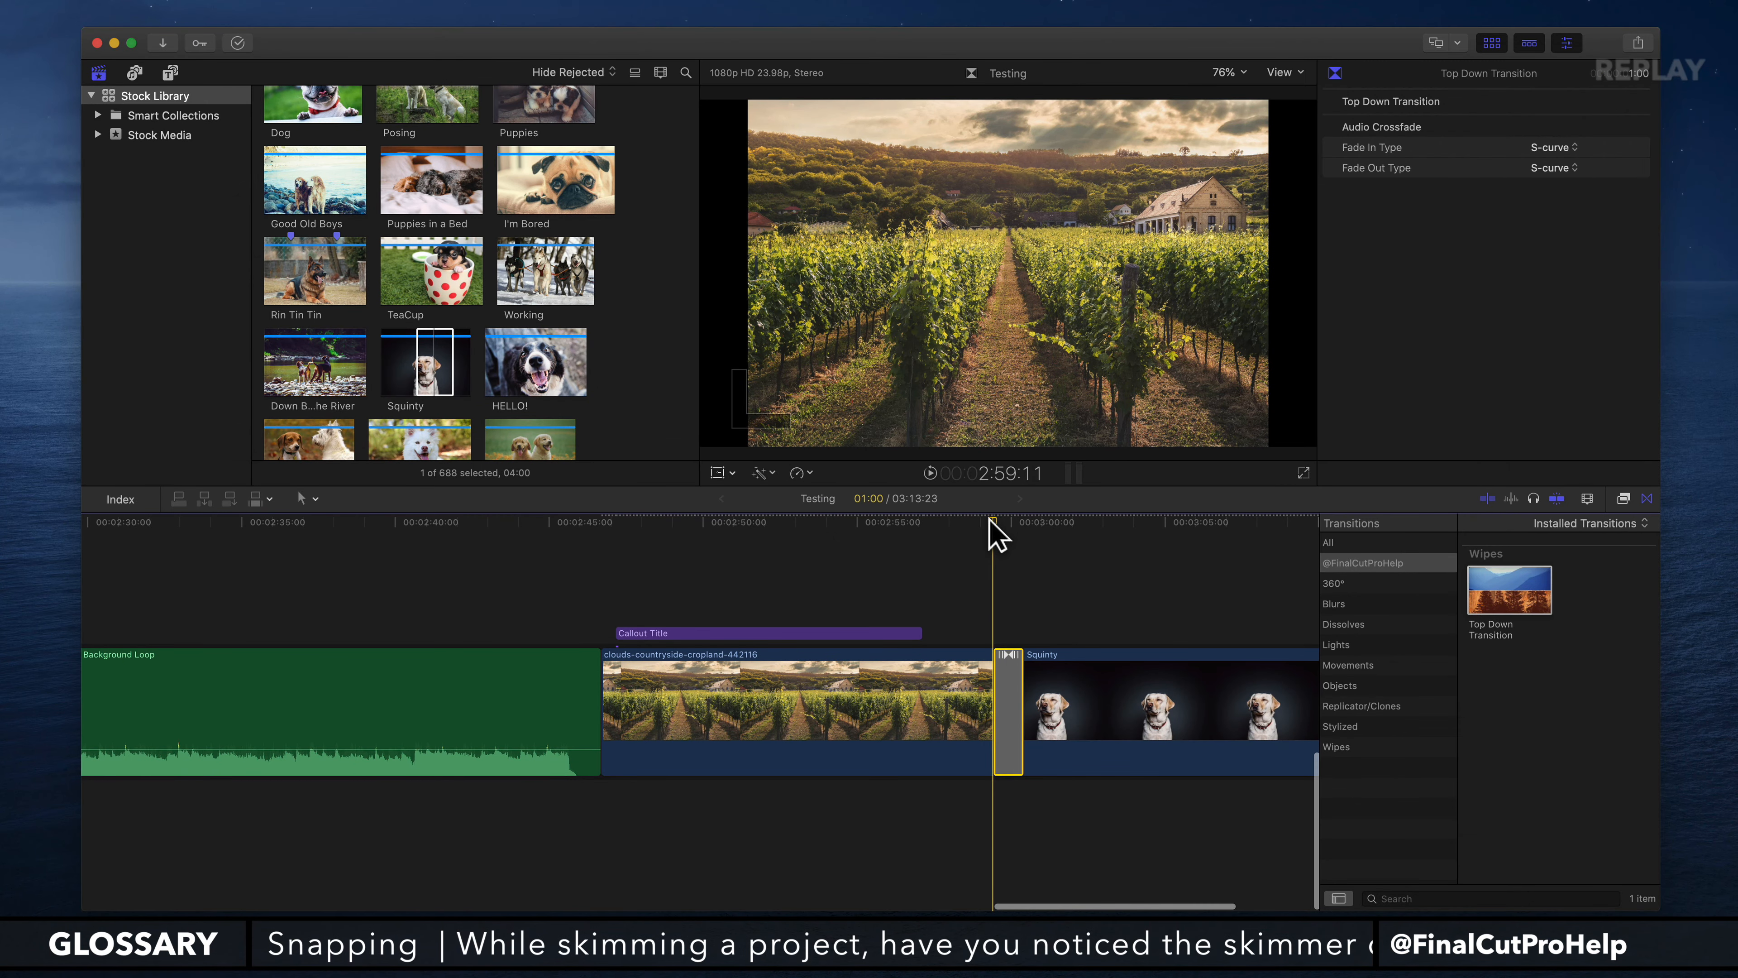
Play back Top Down Transition between the vineyard and Squinty clips, and review a marked range of about 4 seconds around it
key("space")
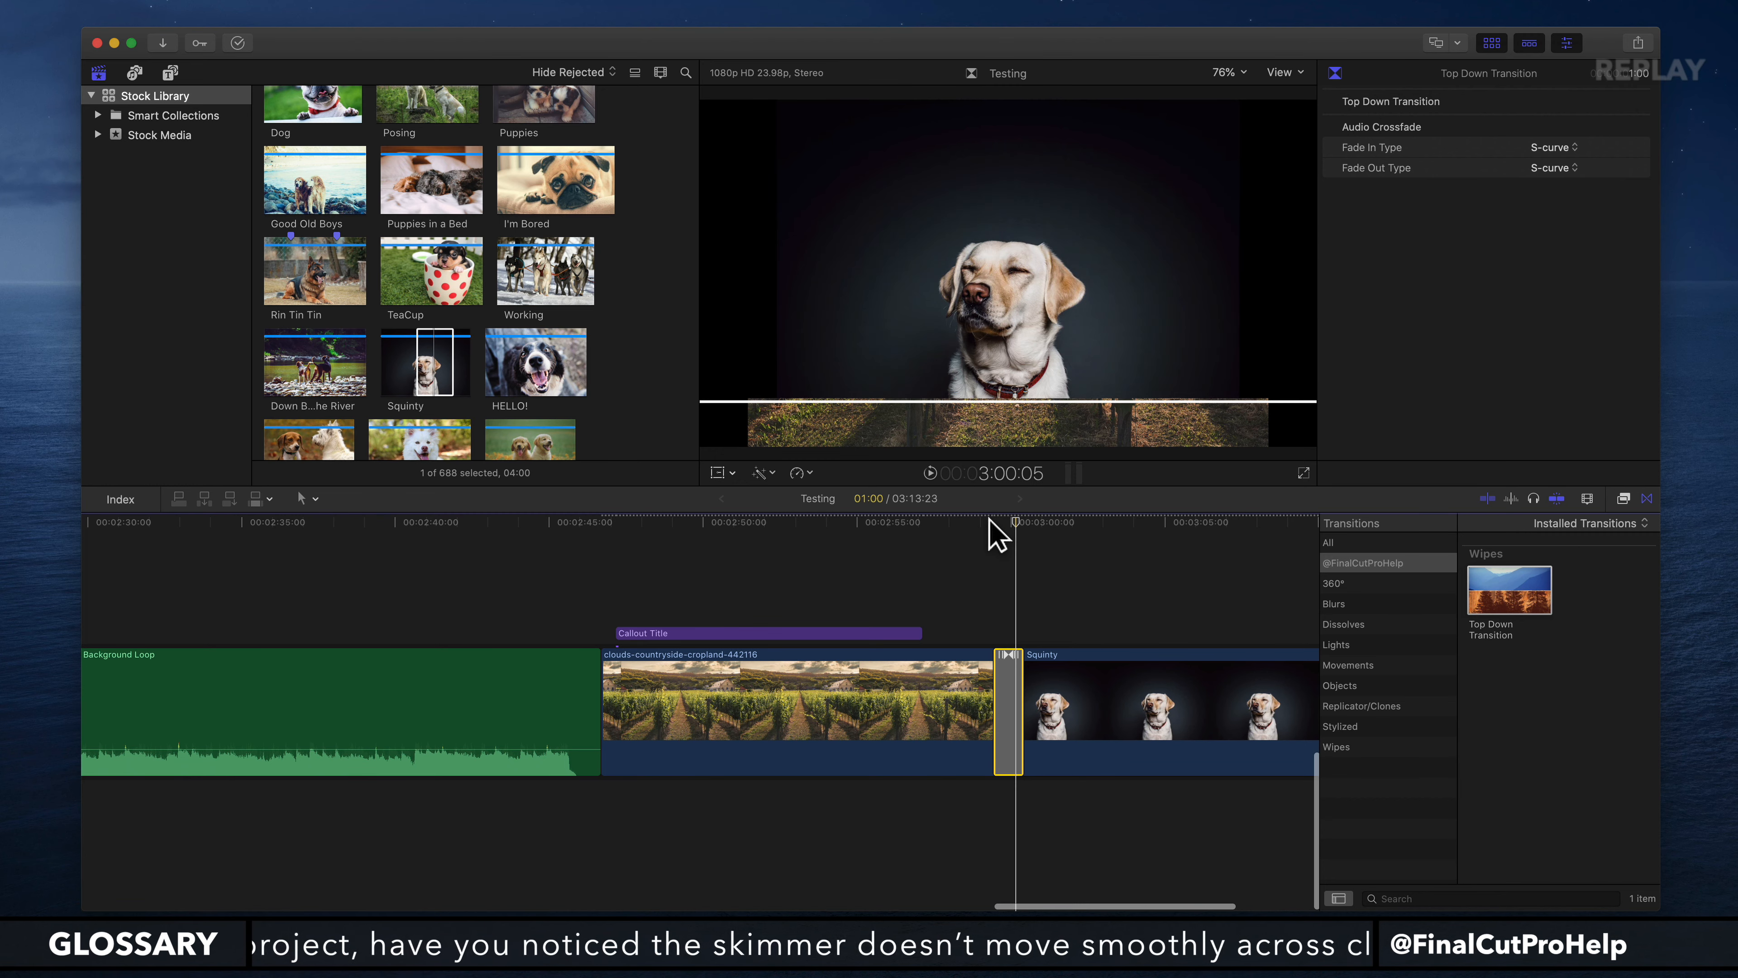
left_click_drag(985, 521, 950, 522)
left_click(1051, 529)
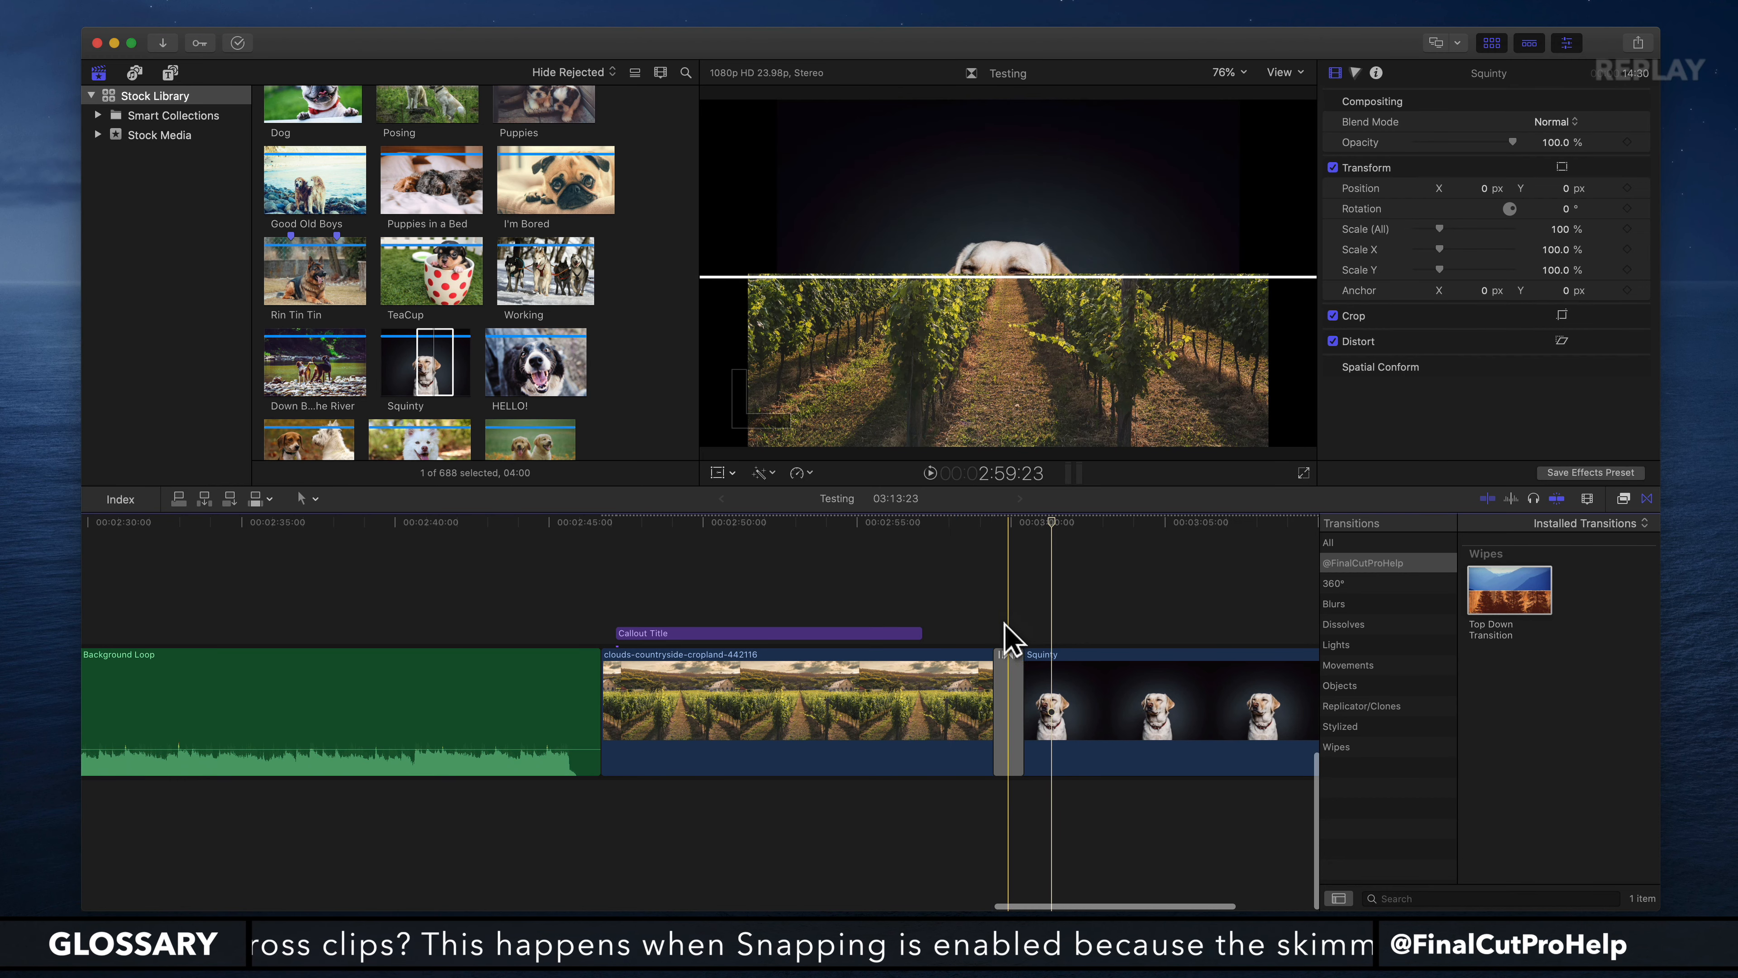
key("o")
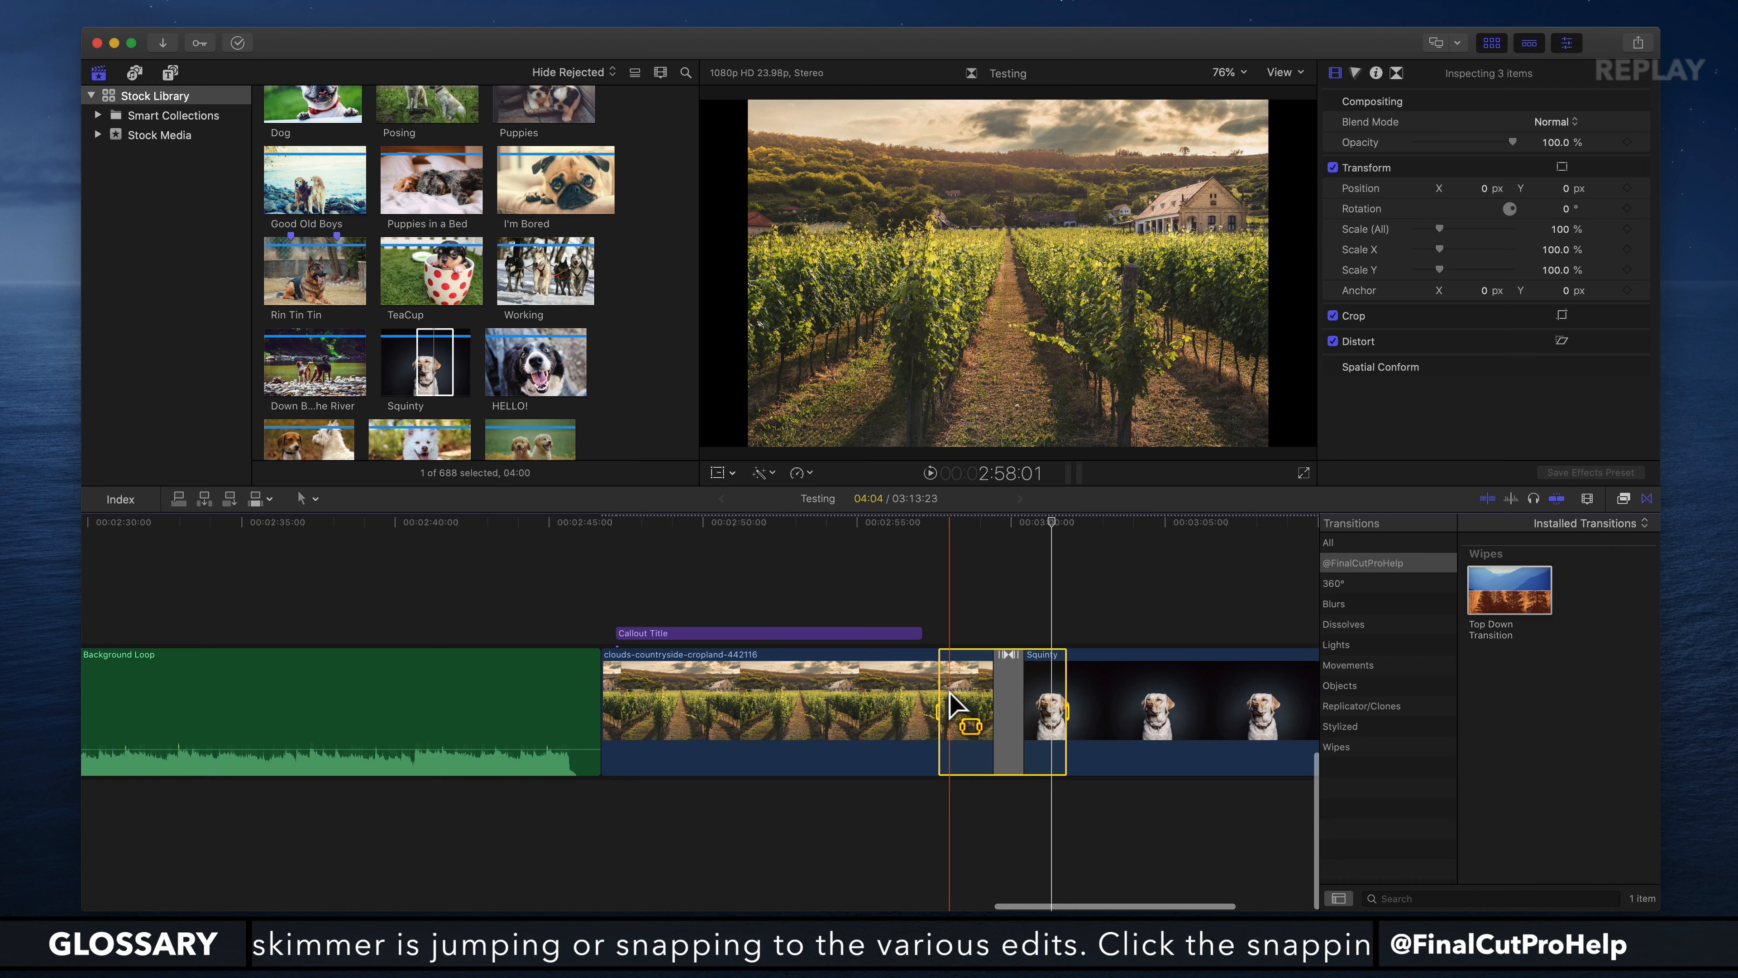
key("space")
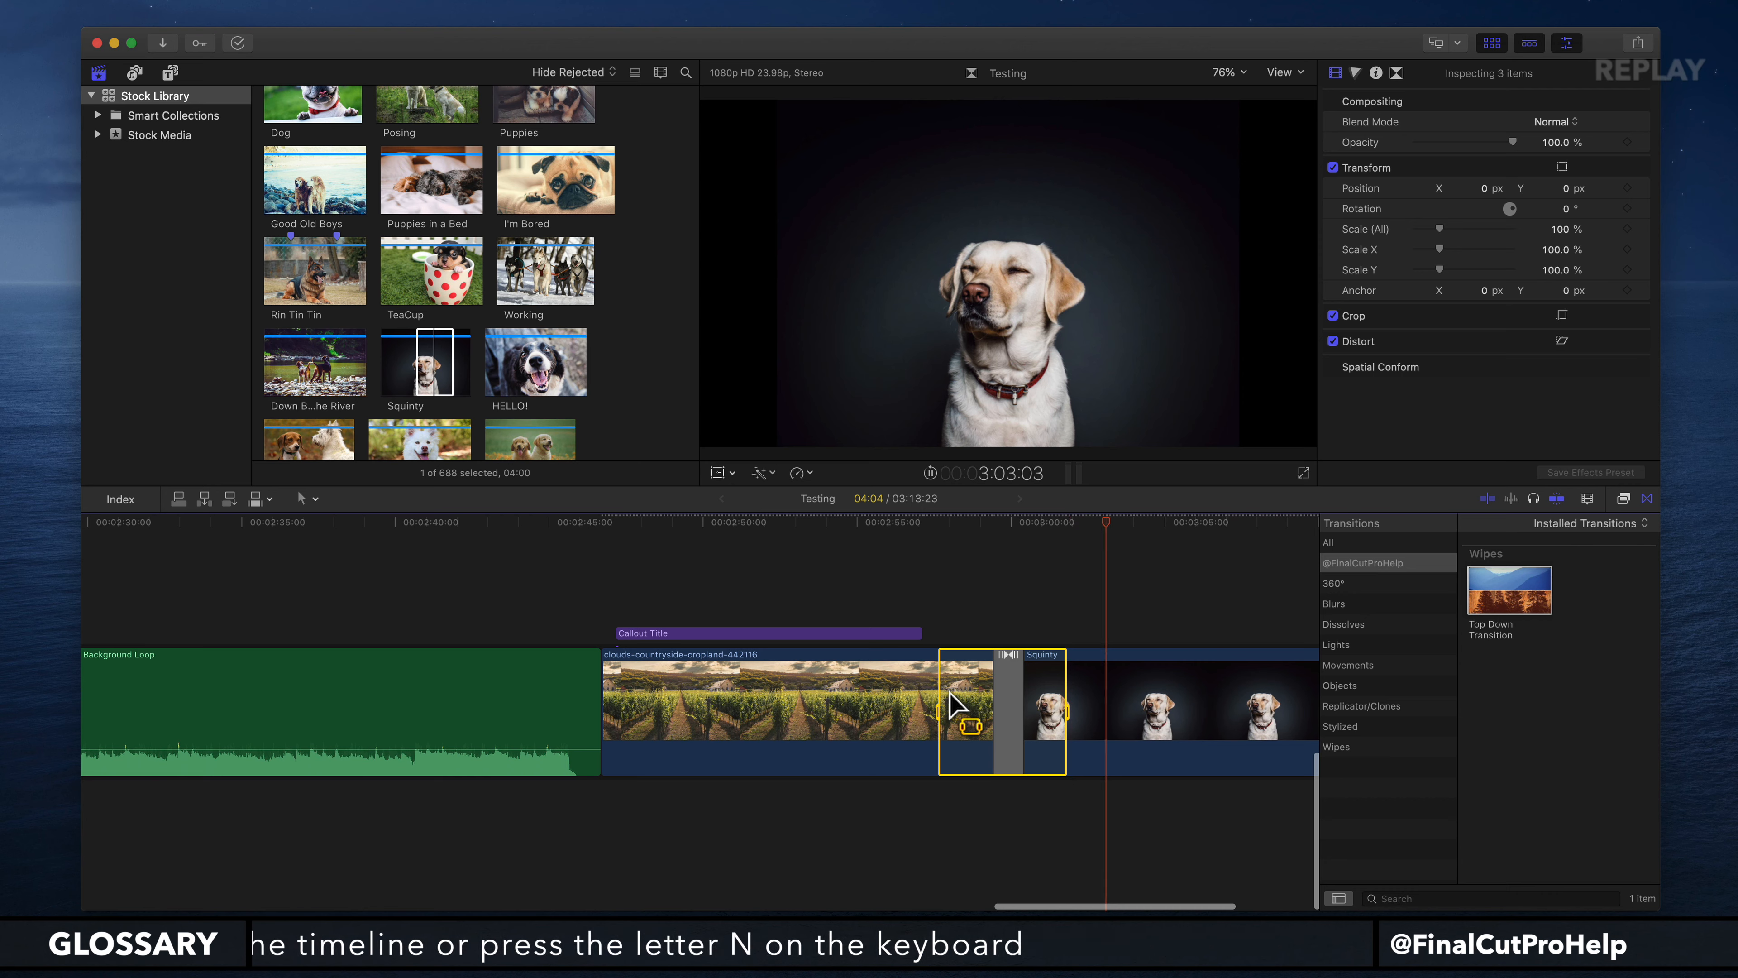
key("space")
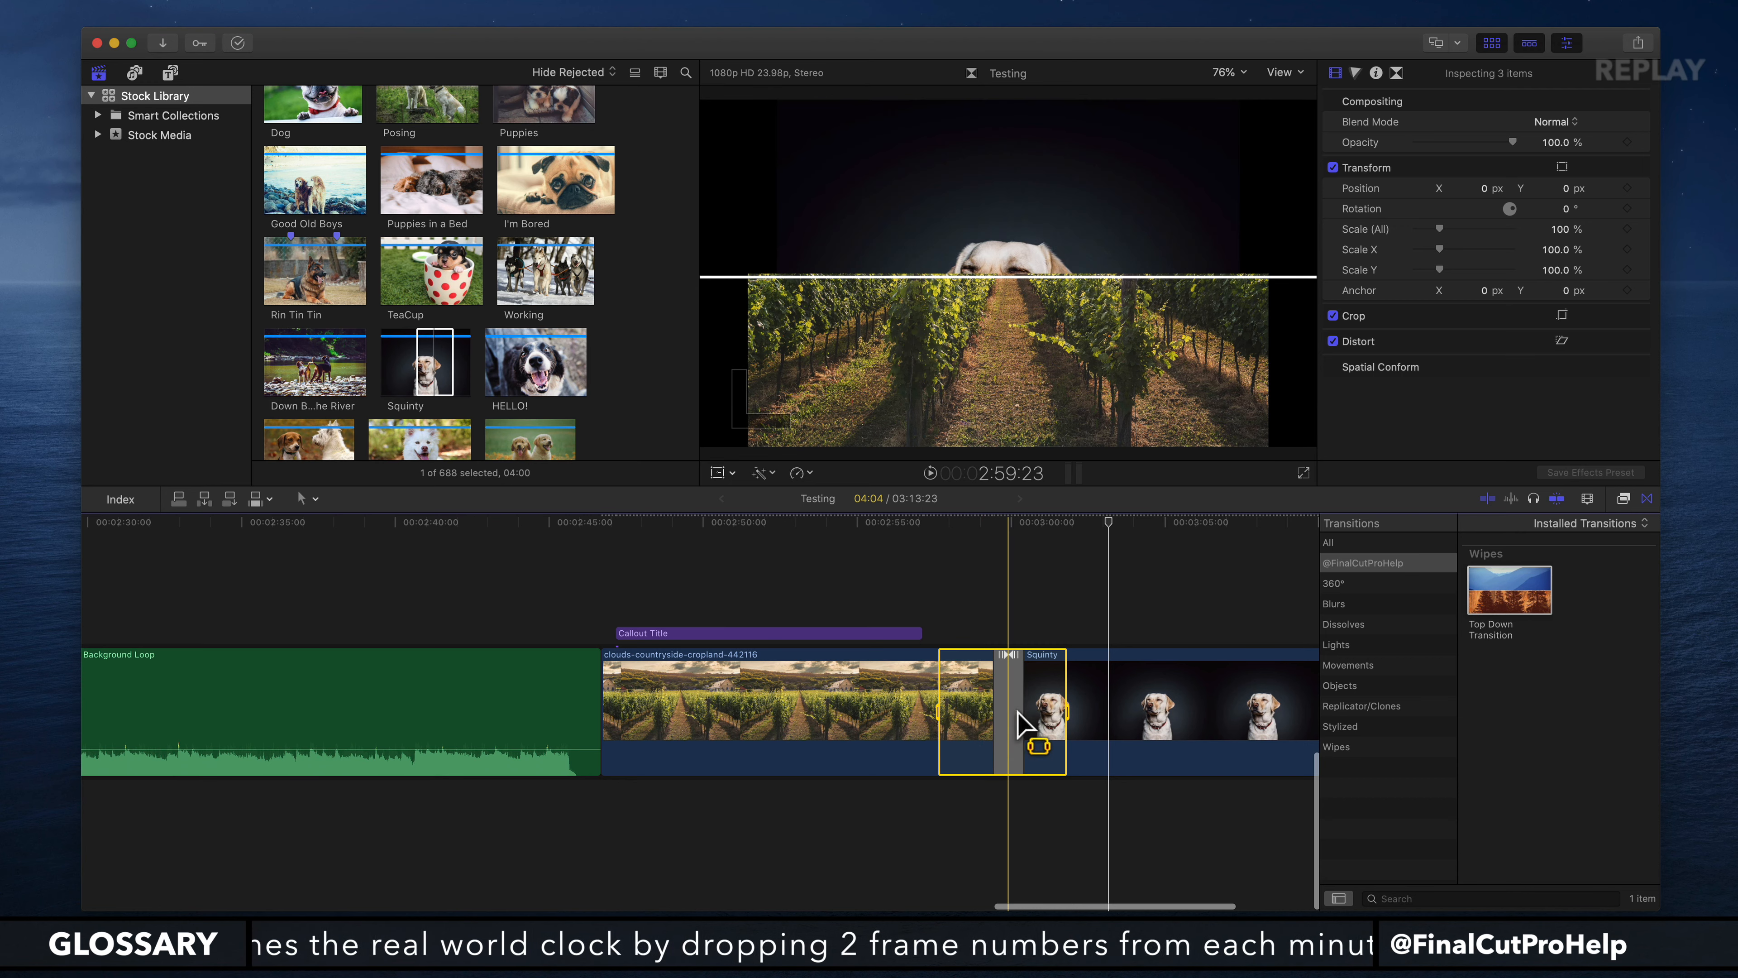
Open the Top Down Transition template in Motion for editing
left_click(1521, 608)
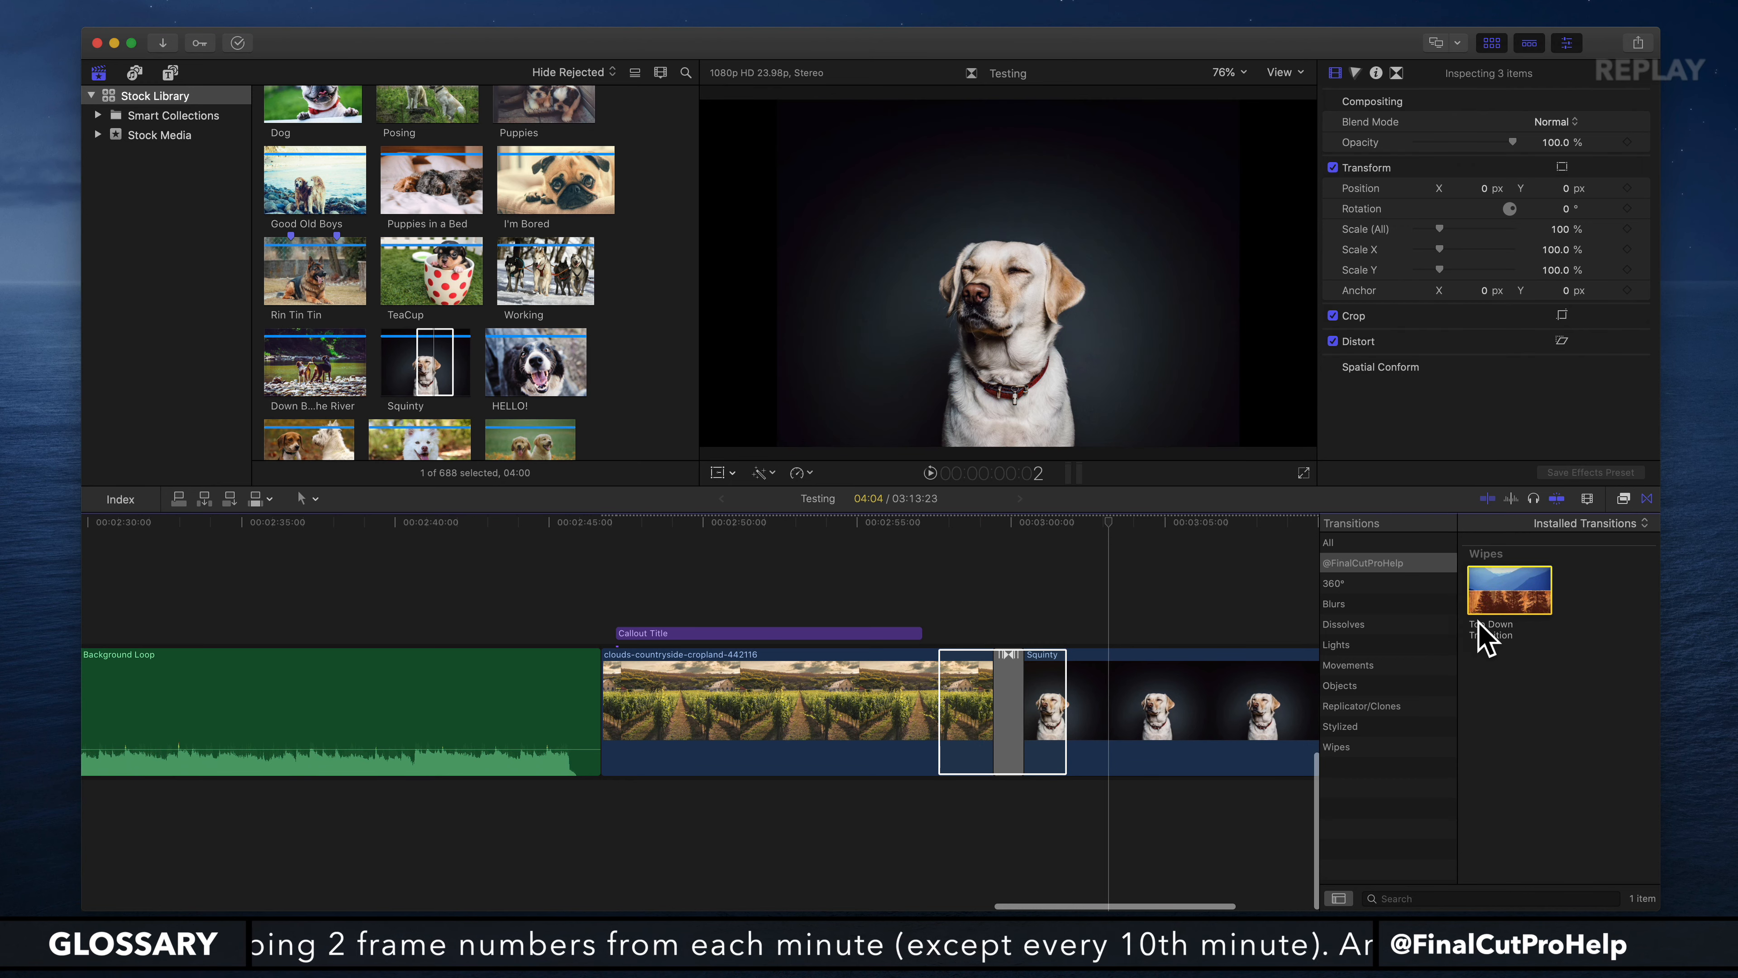
right_click(1508, 588)
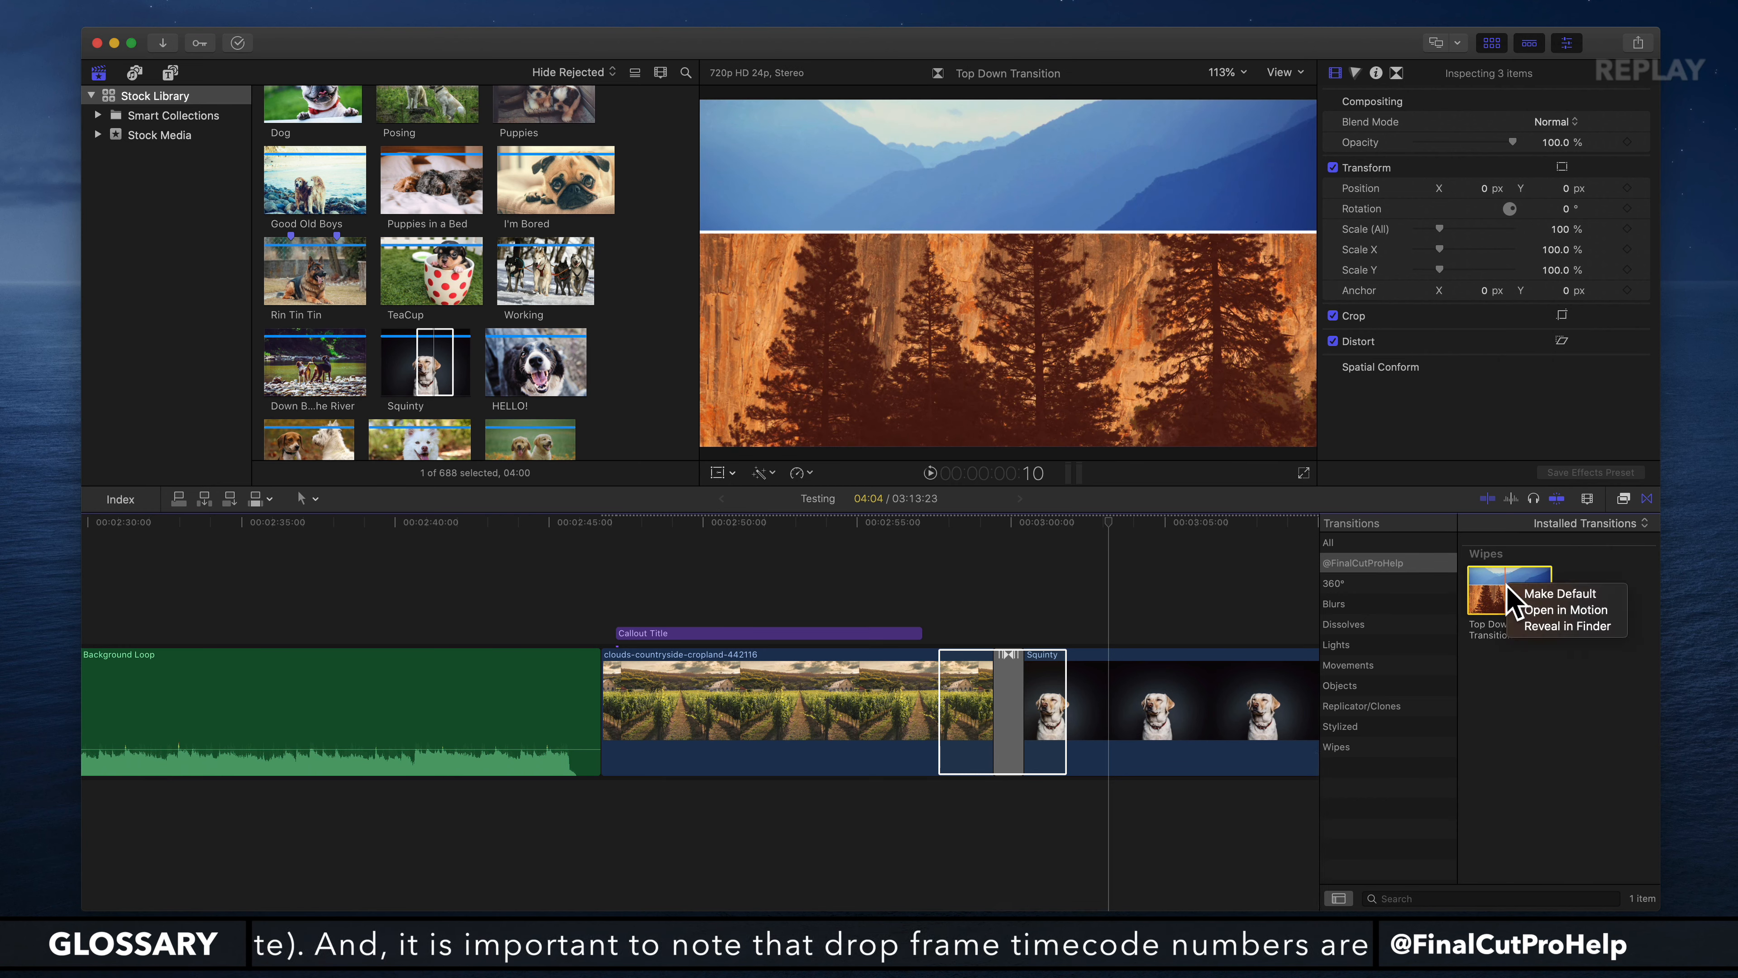
left_click(1557, 608)
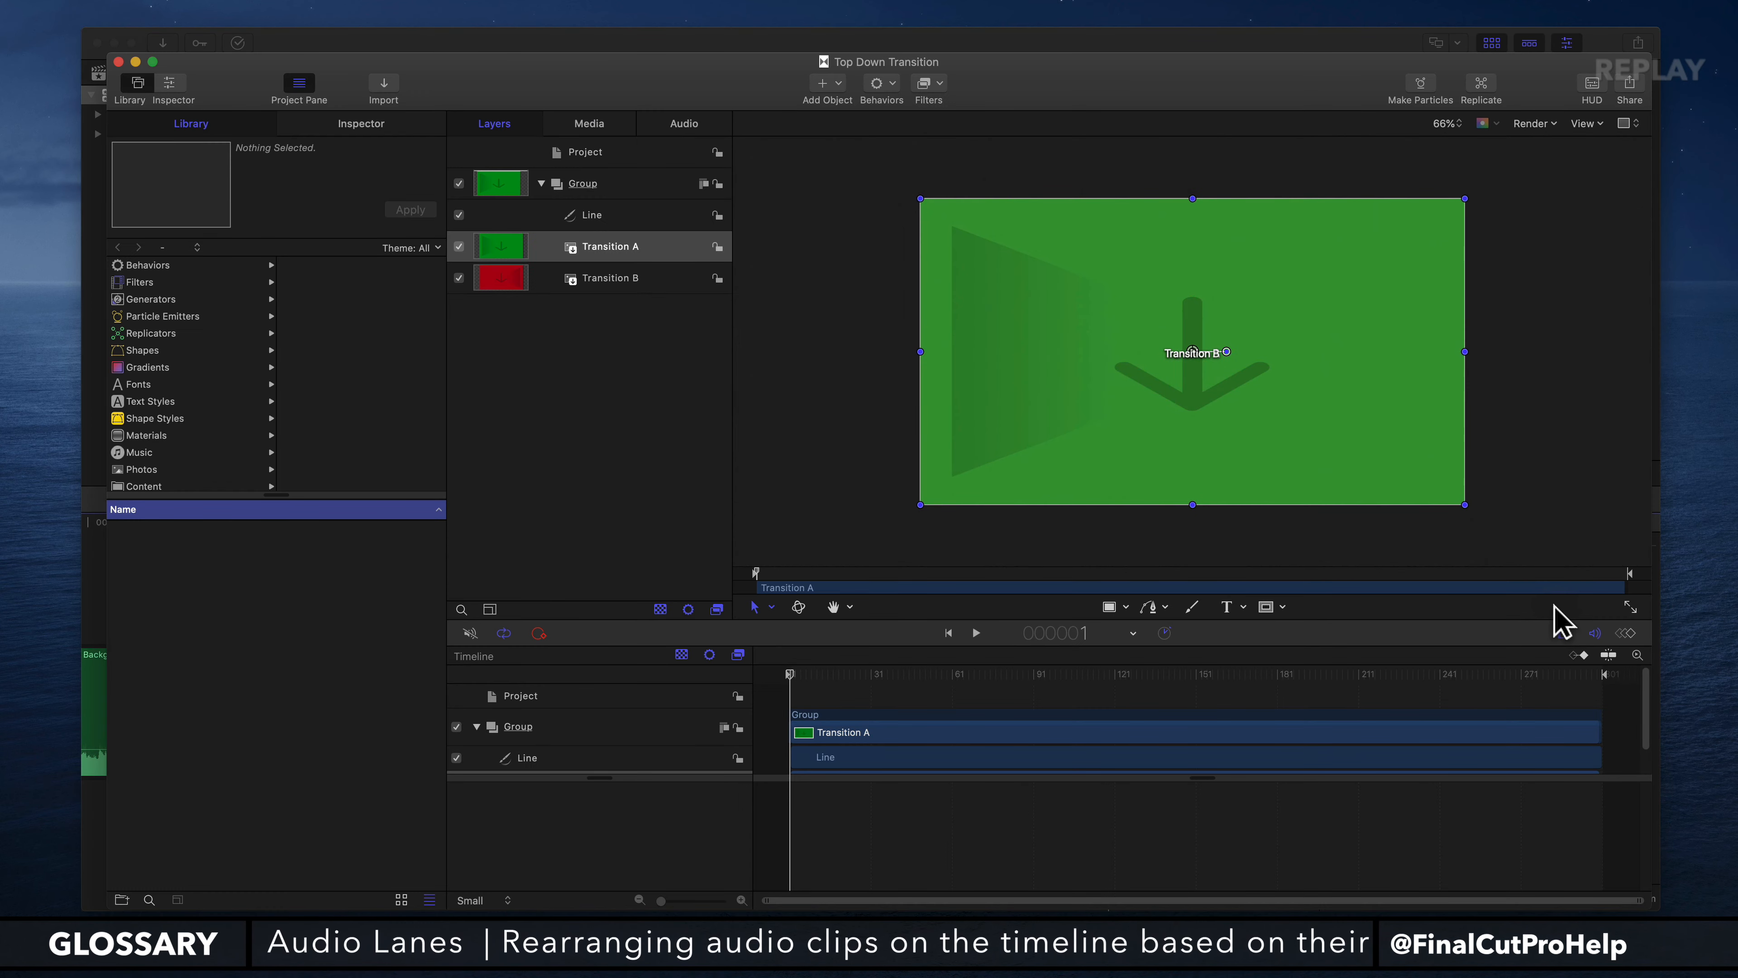
Midway through the wipe, set the Line shape's outline width to 237 and its brush color to blue, and save the template
left_click_drag(1097, 675, 1139, 672)
left_click(606, 216)
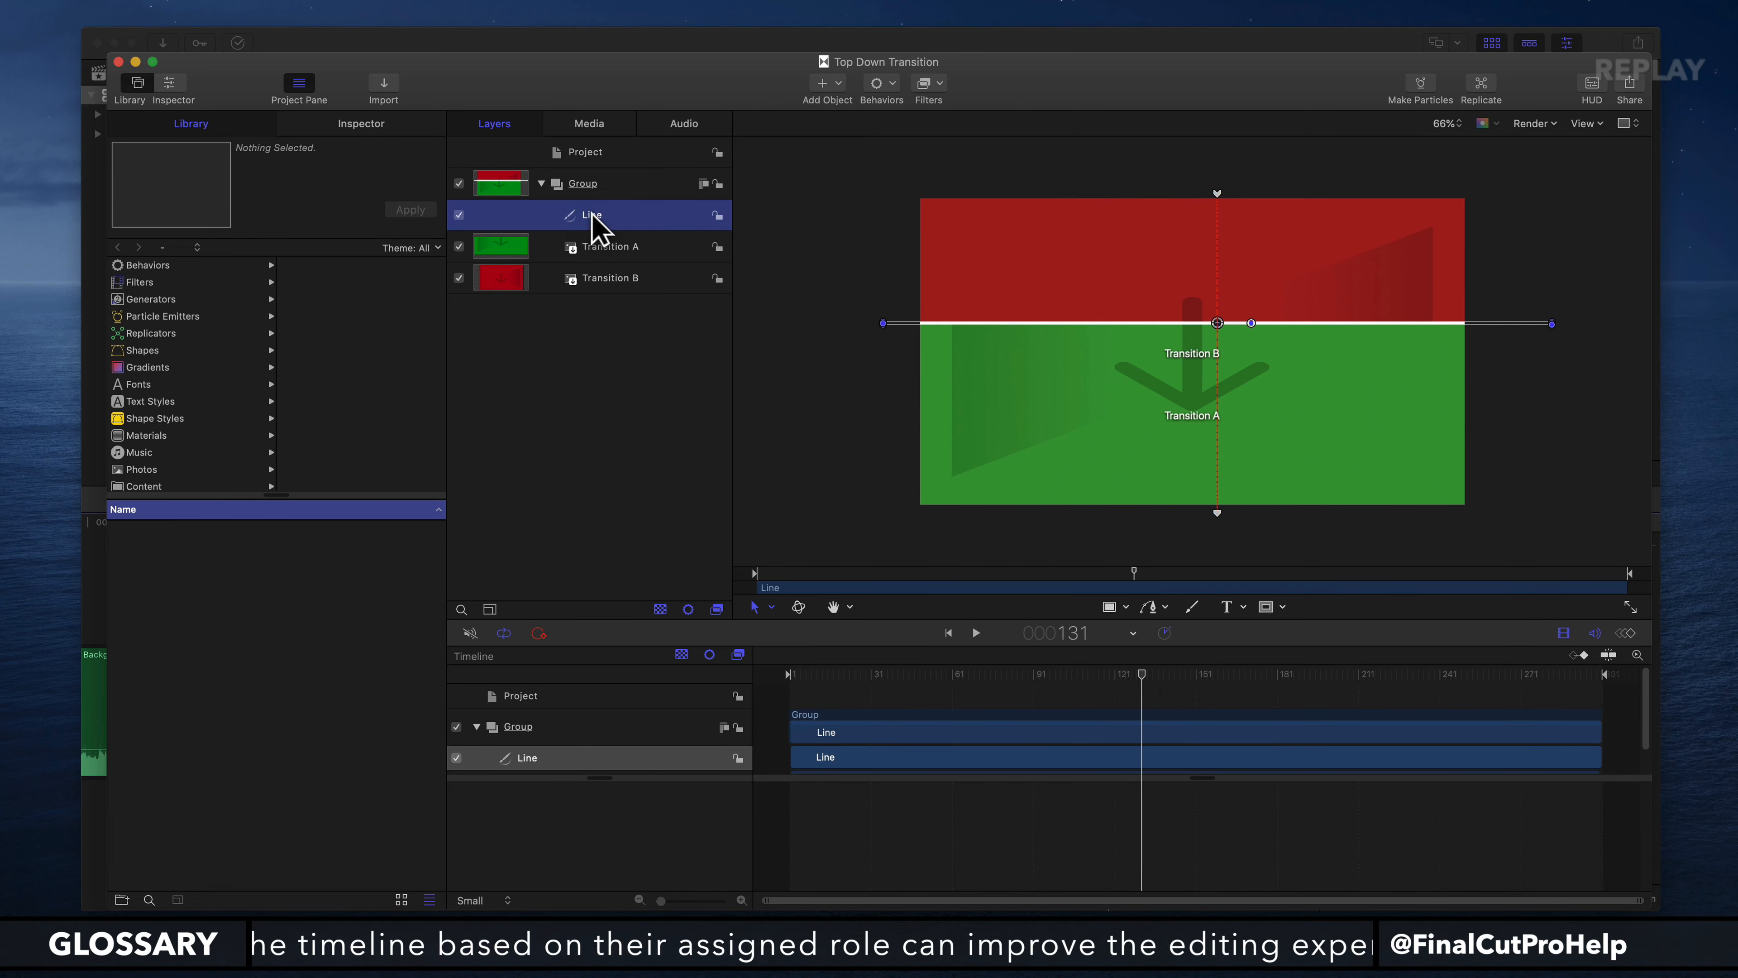
left_click(363, 123)
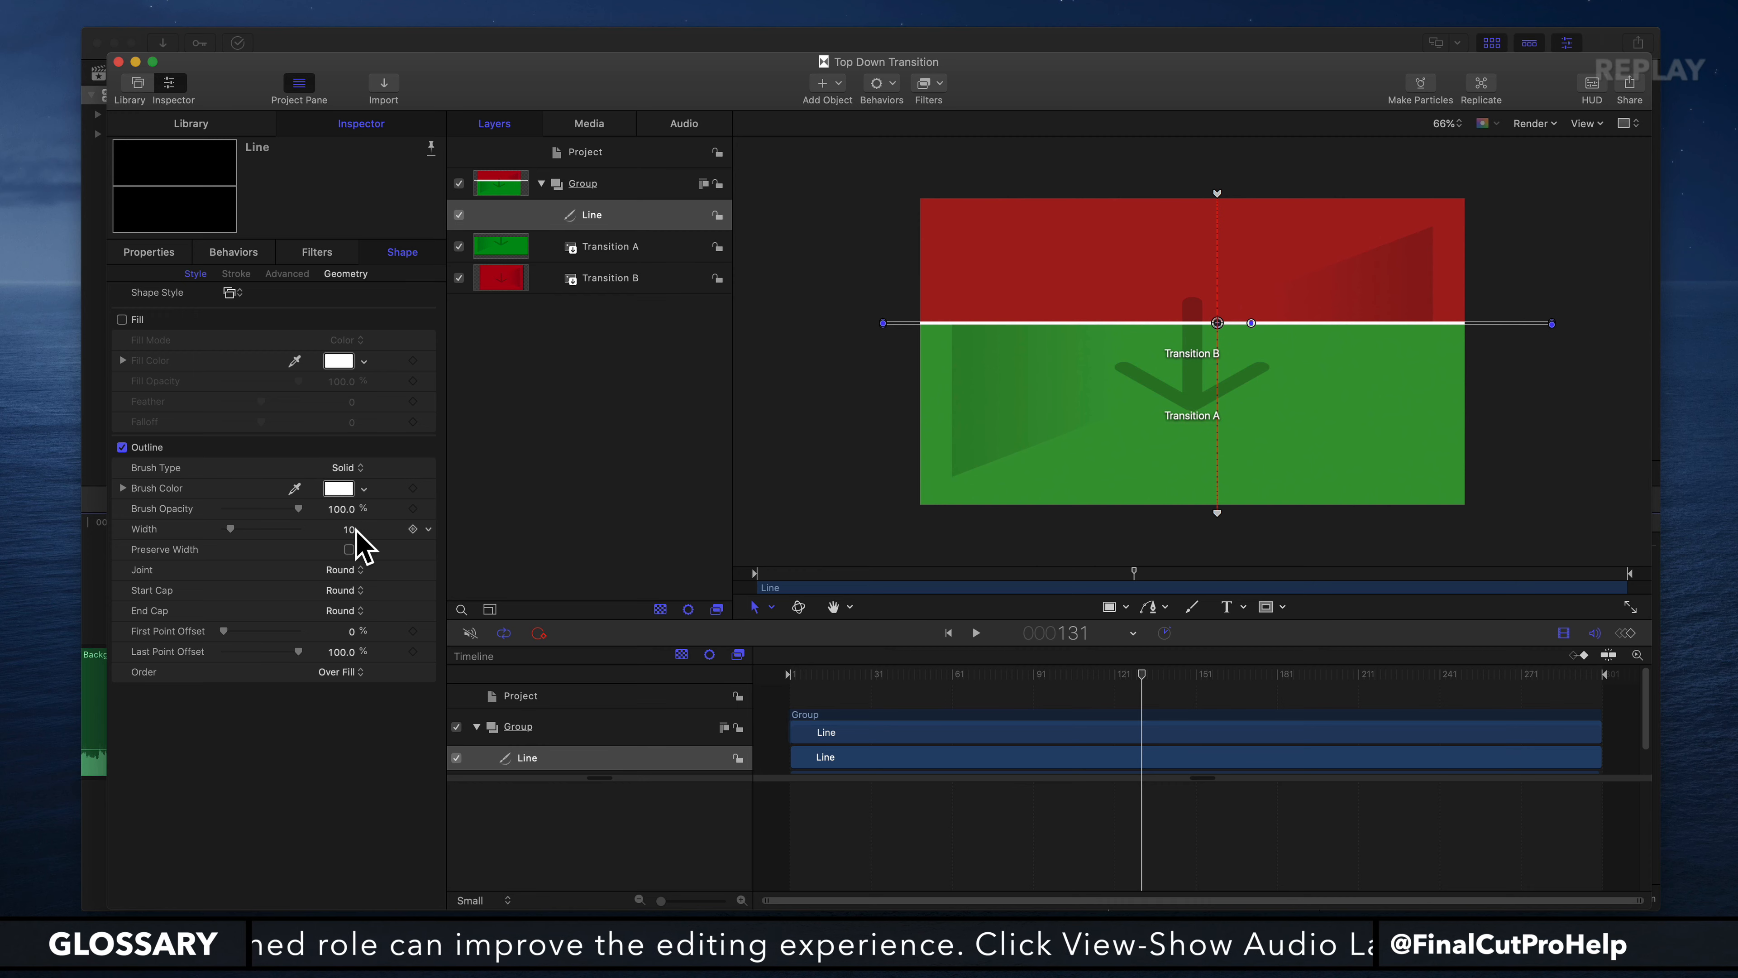
left_click_drag(350, 530, 340, 488)
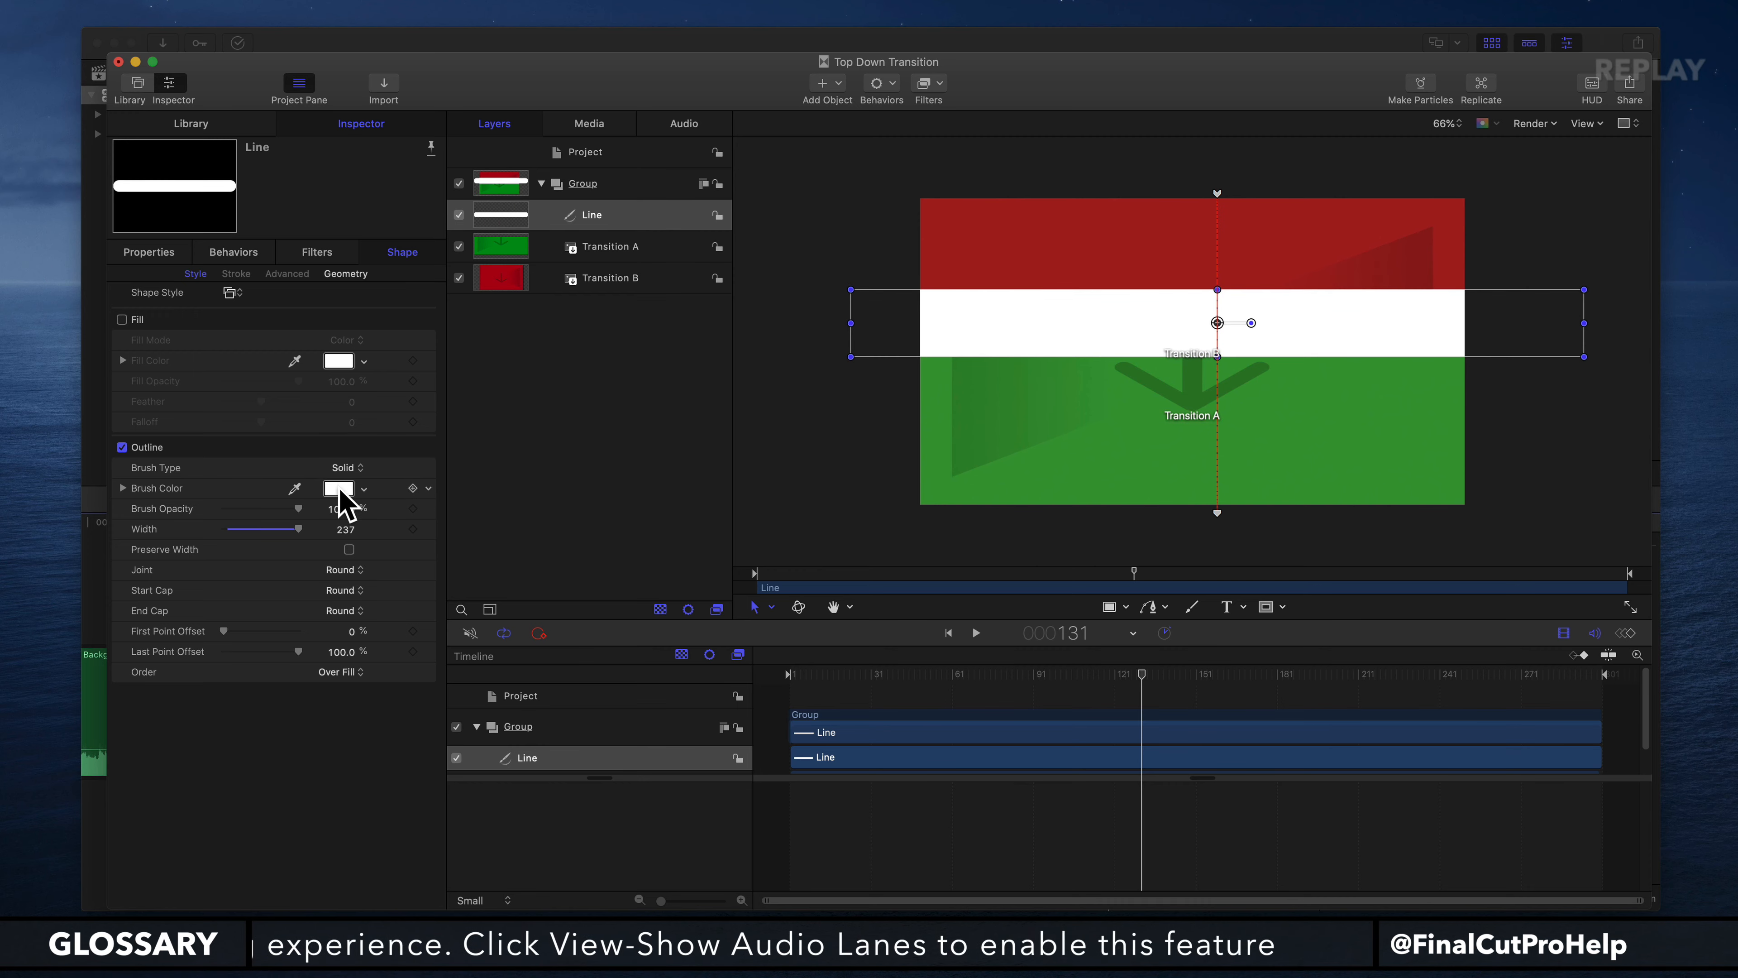
left_click(339, 488)
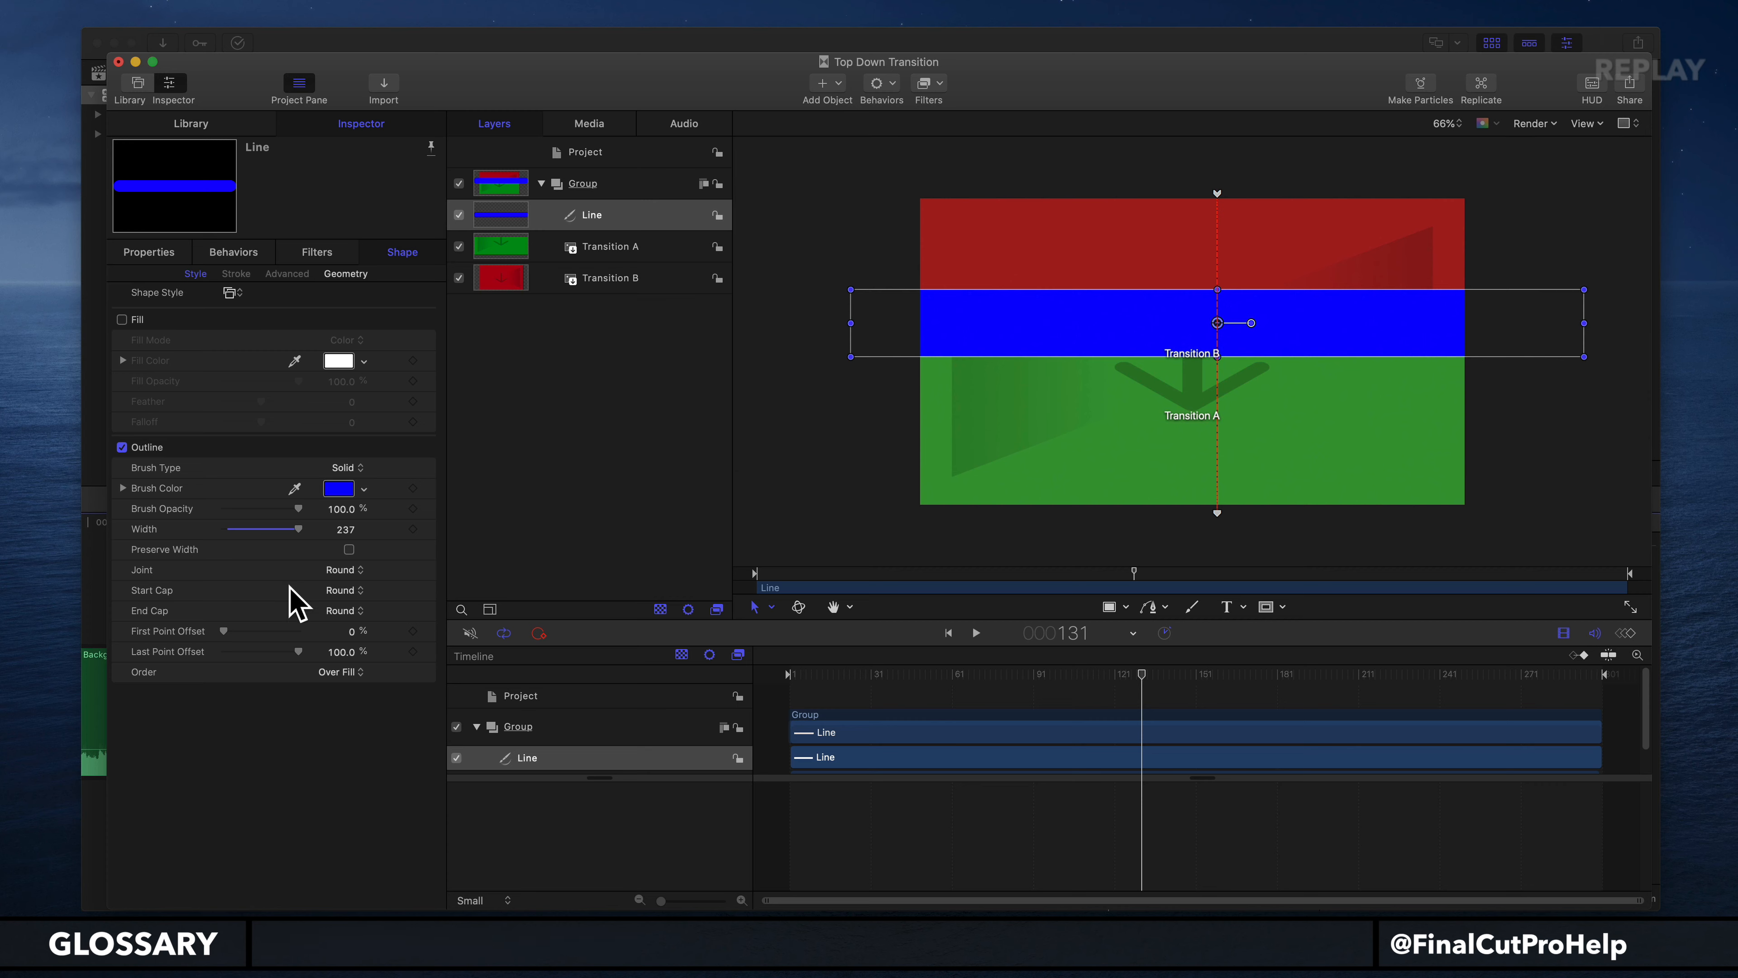
left_click(648, 470)
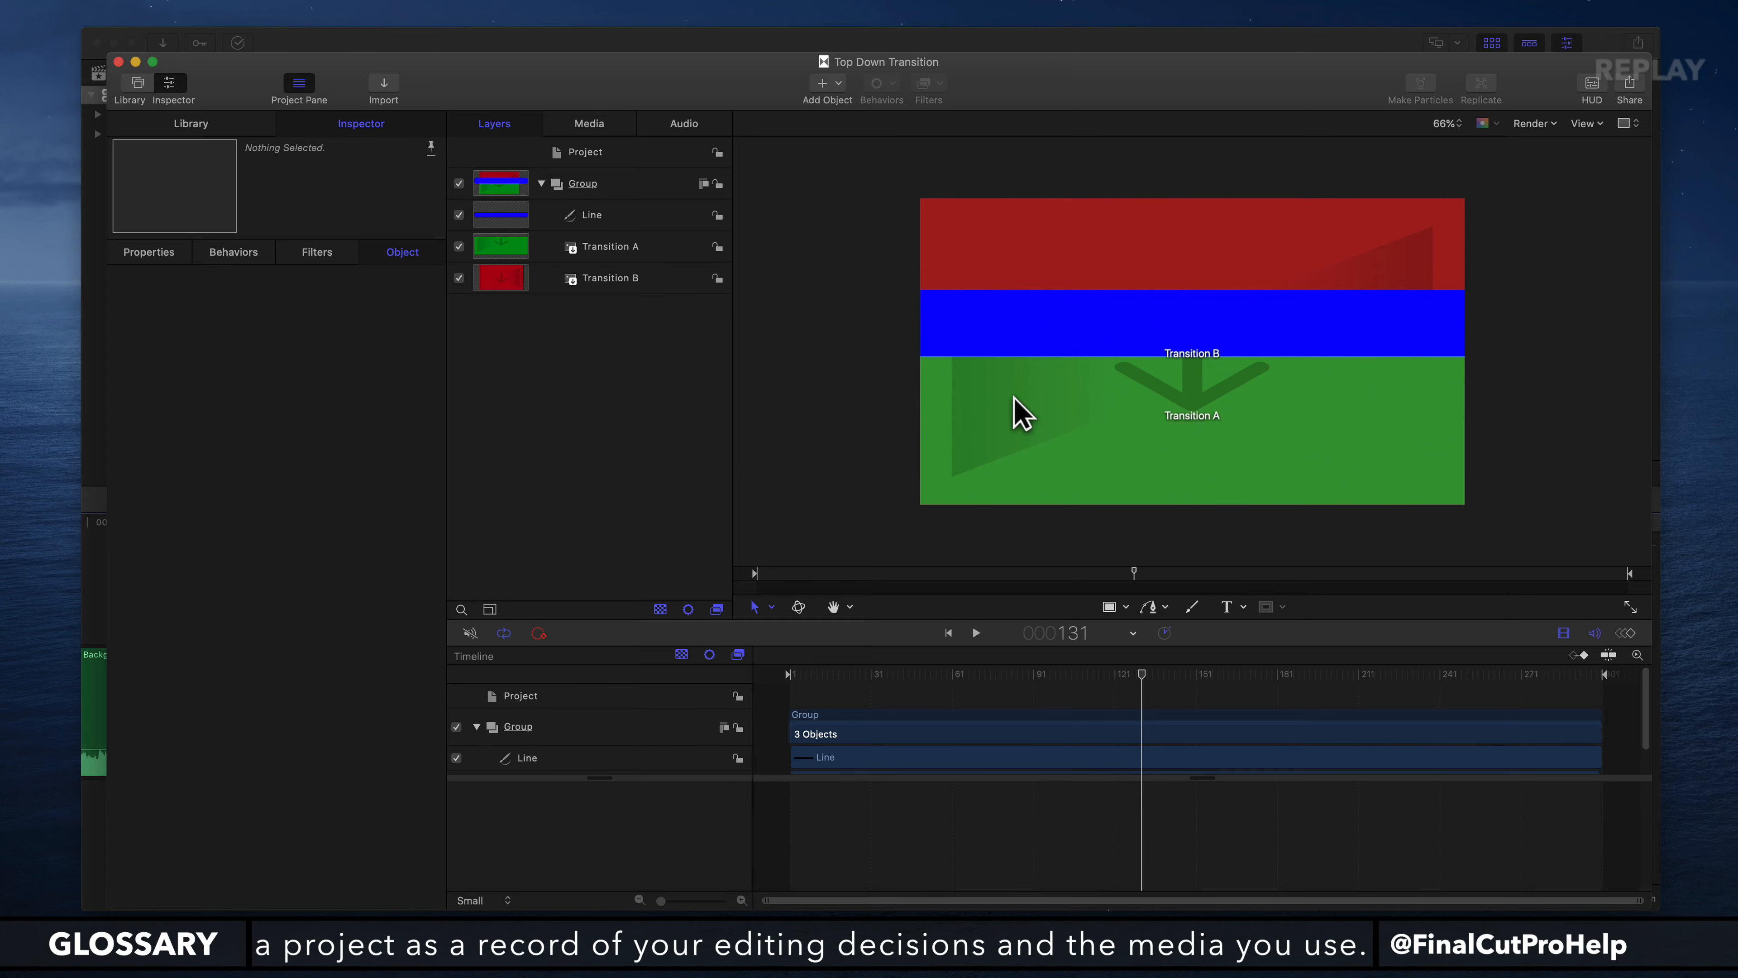
key("super+Tab")
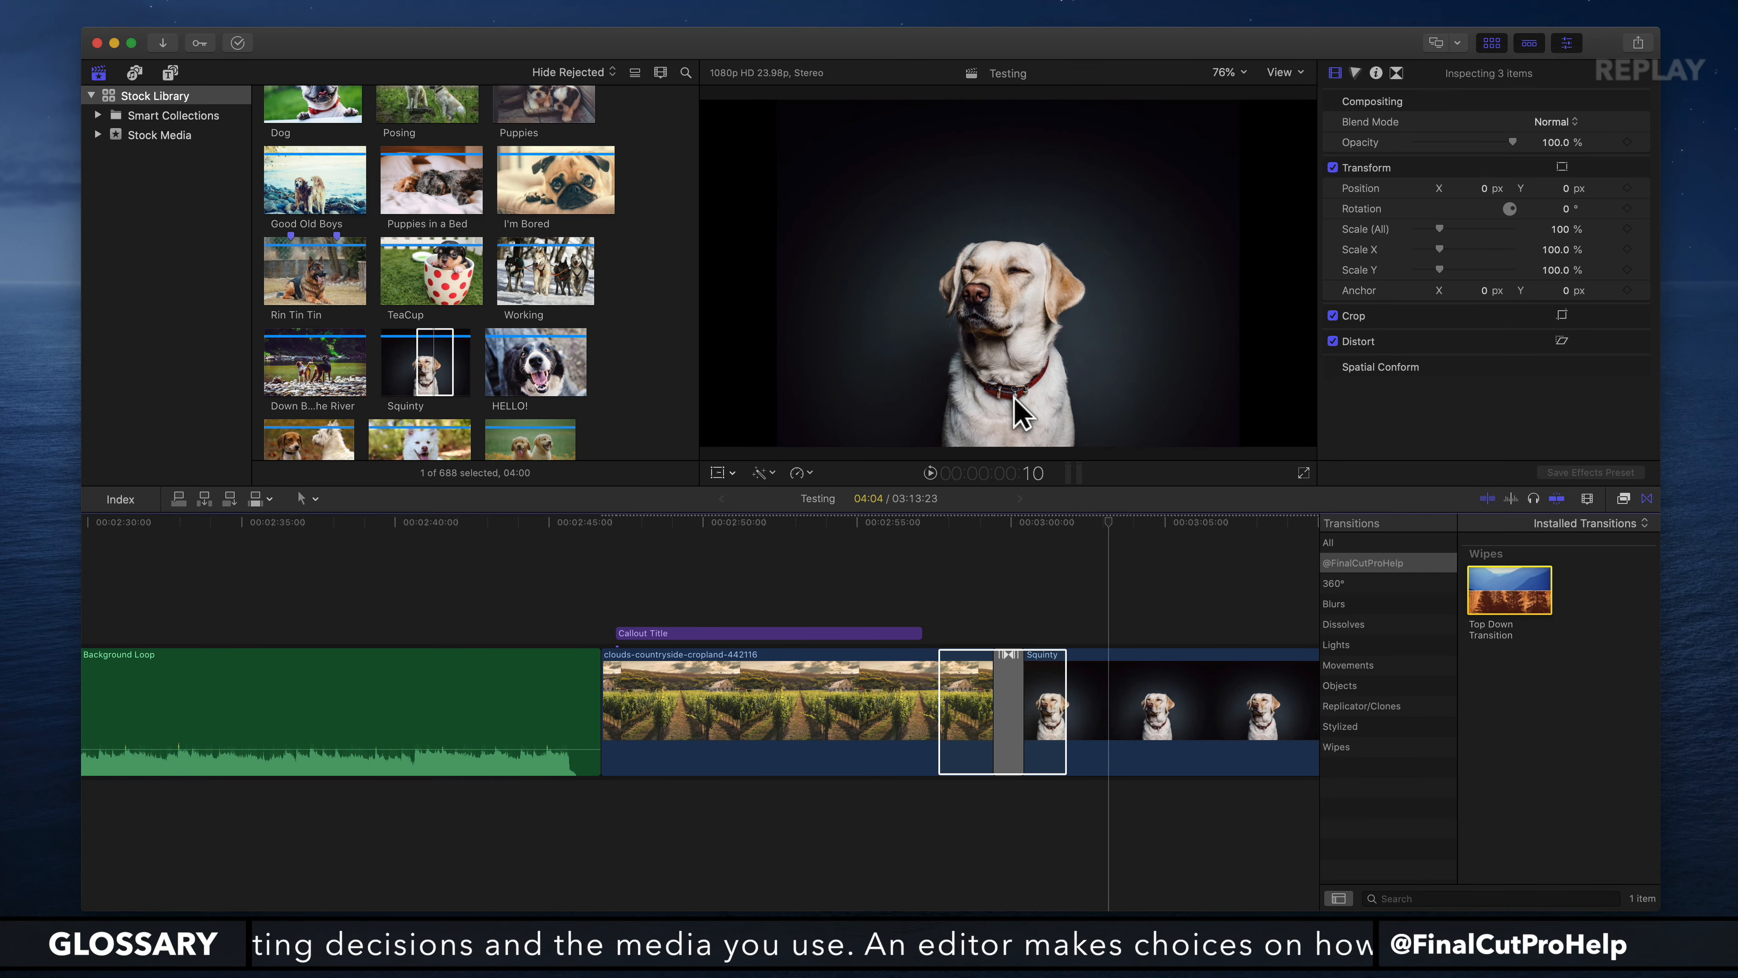
left_click(1015, 396)
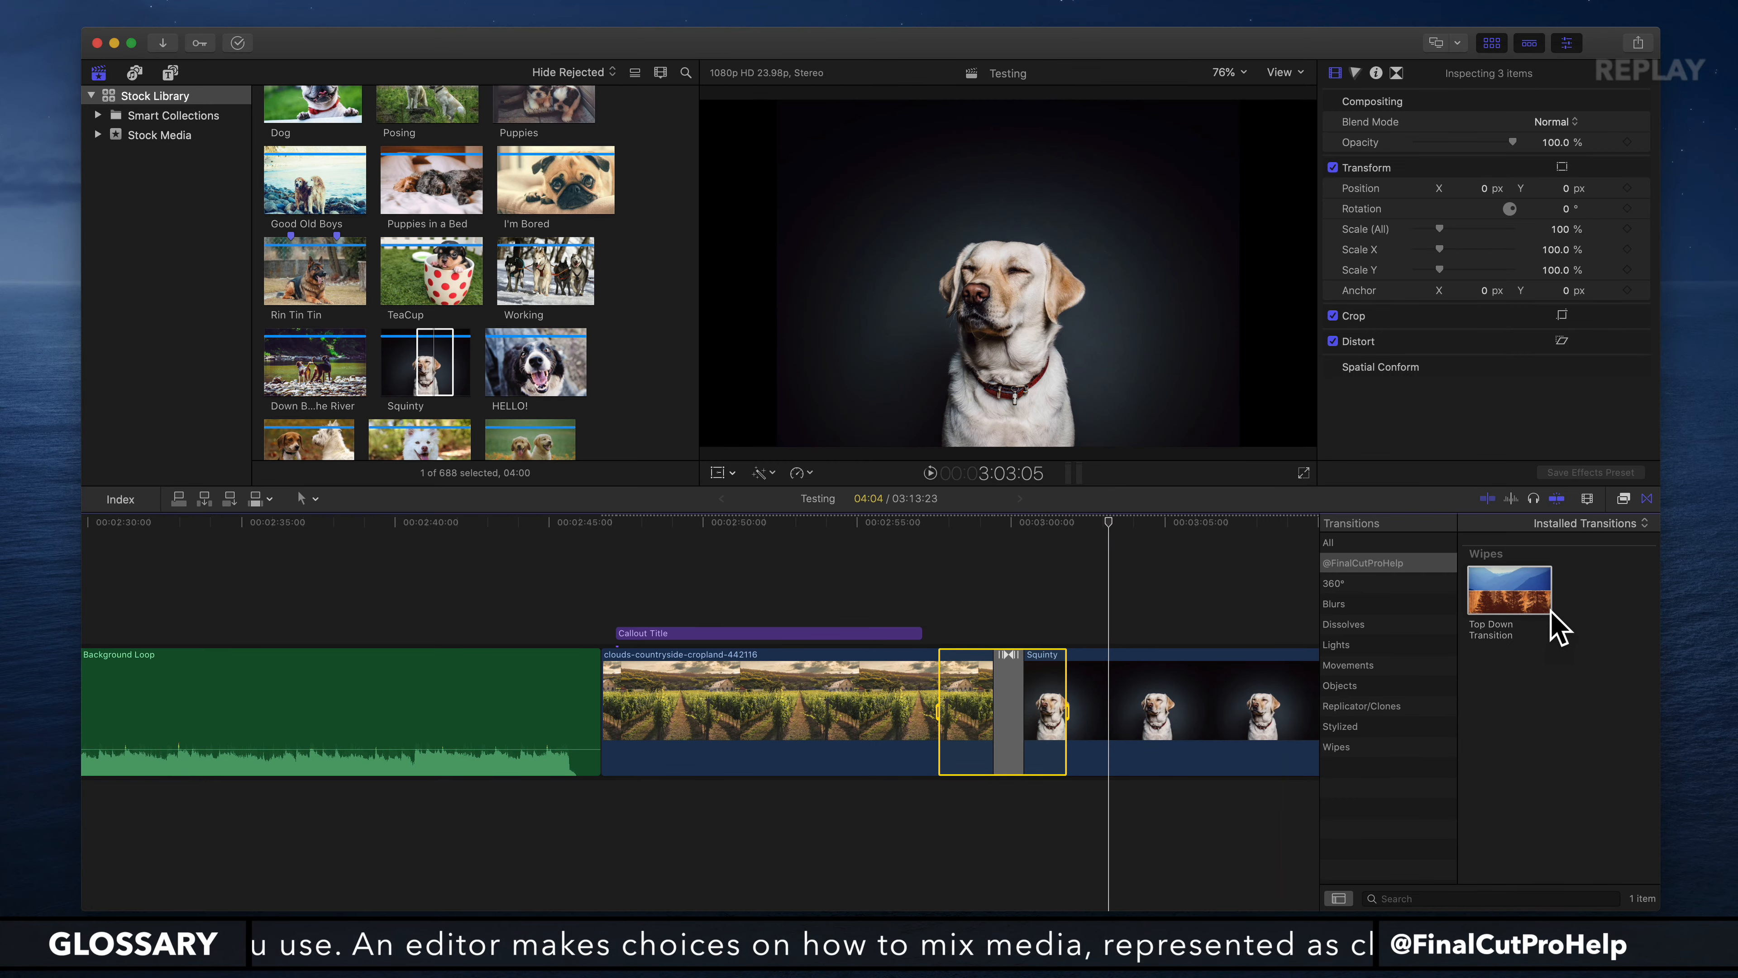
left_click(1504, 595)
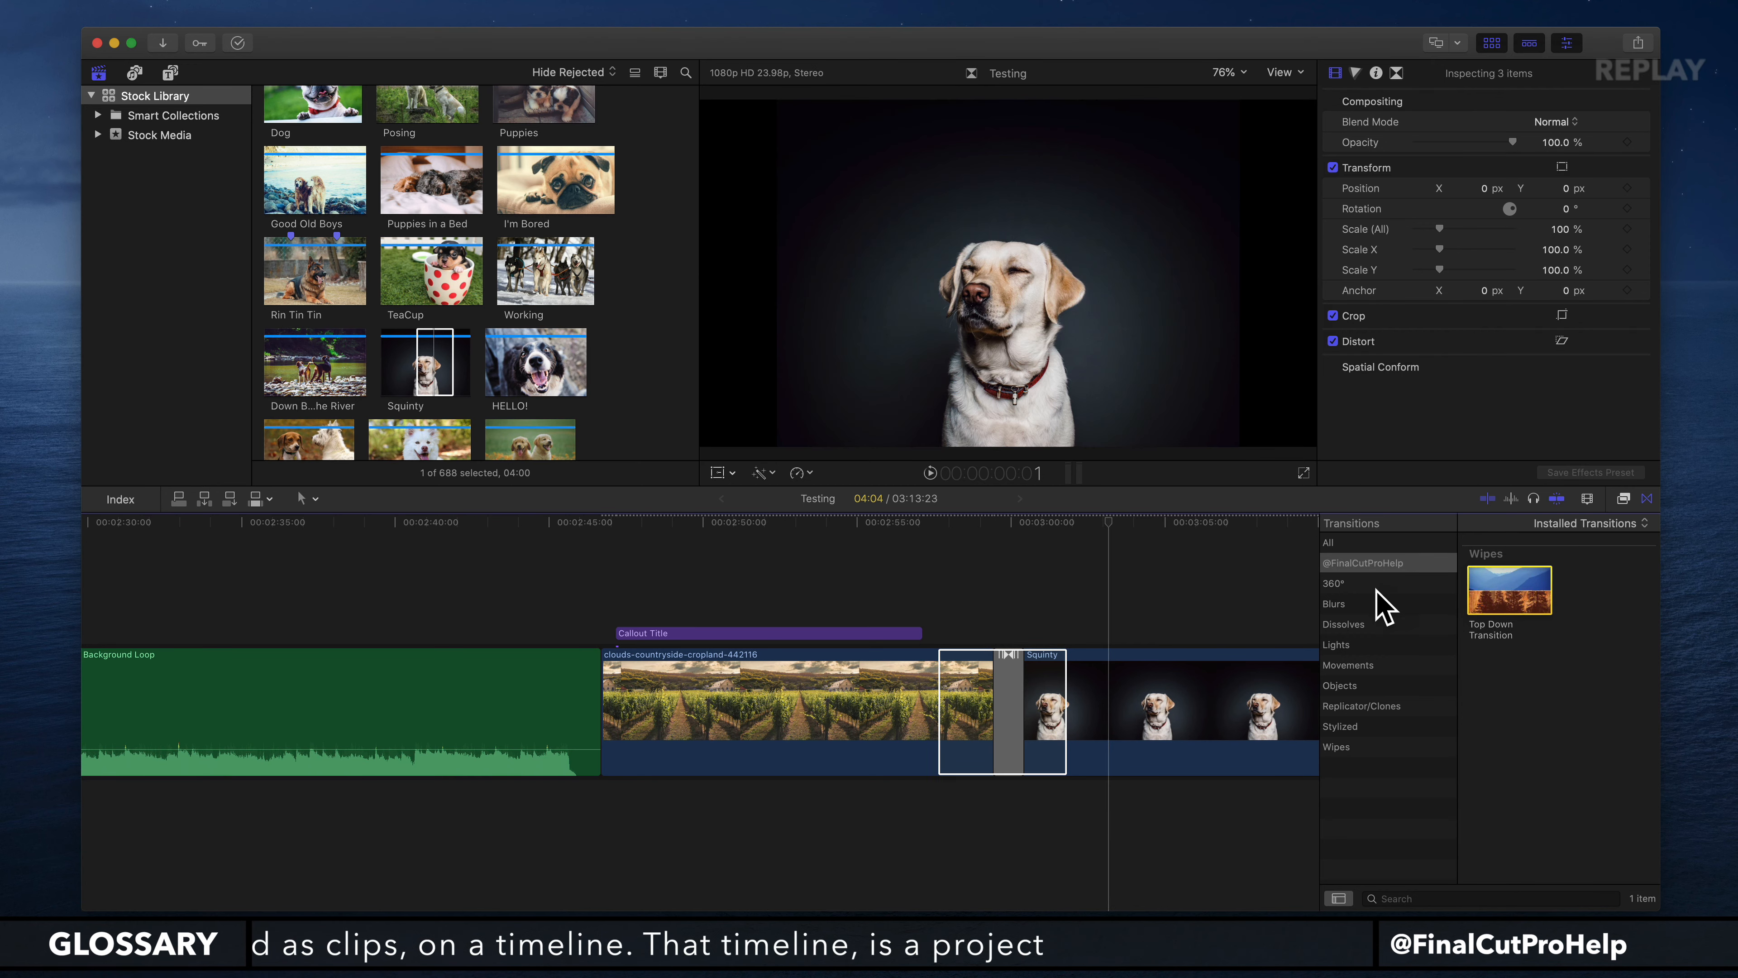
left_click(1365, 605)
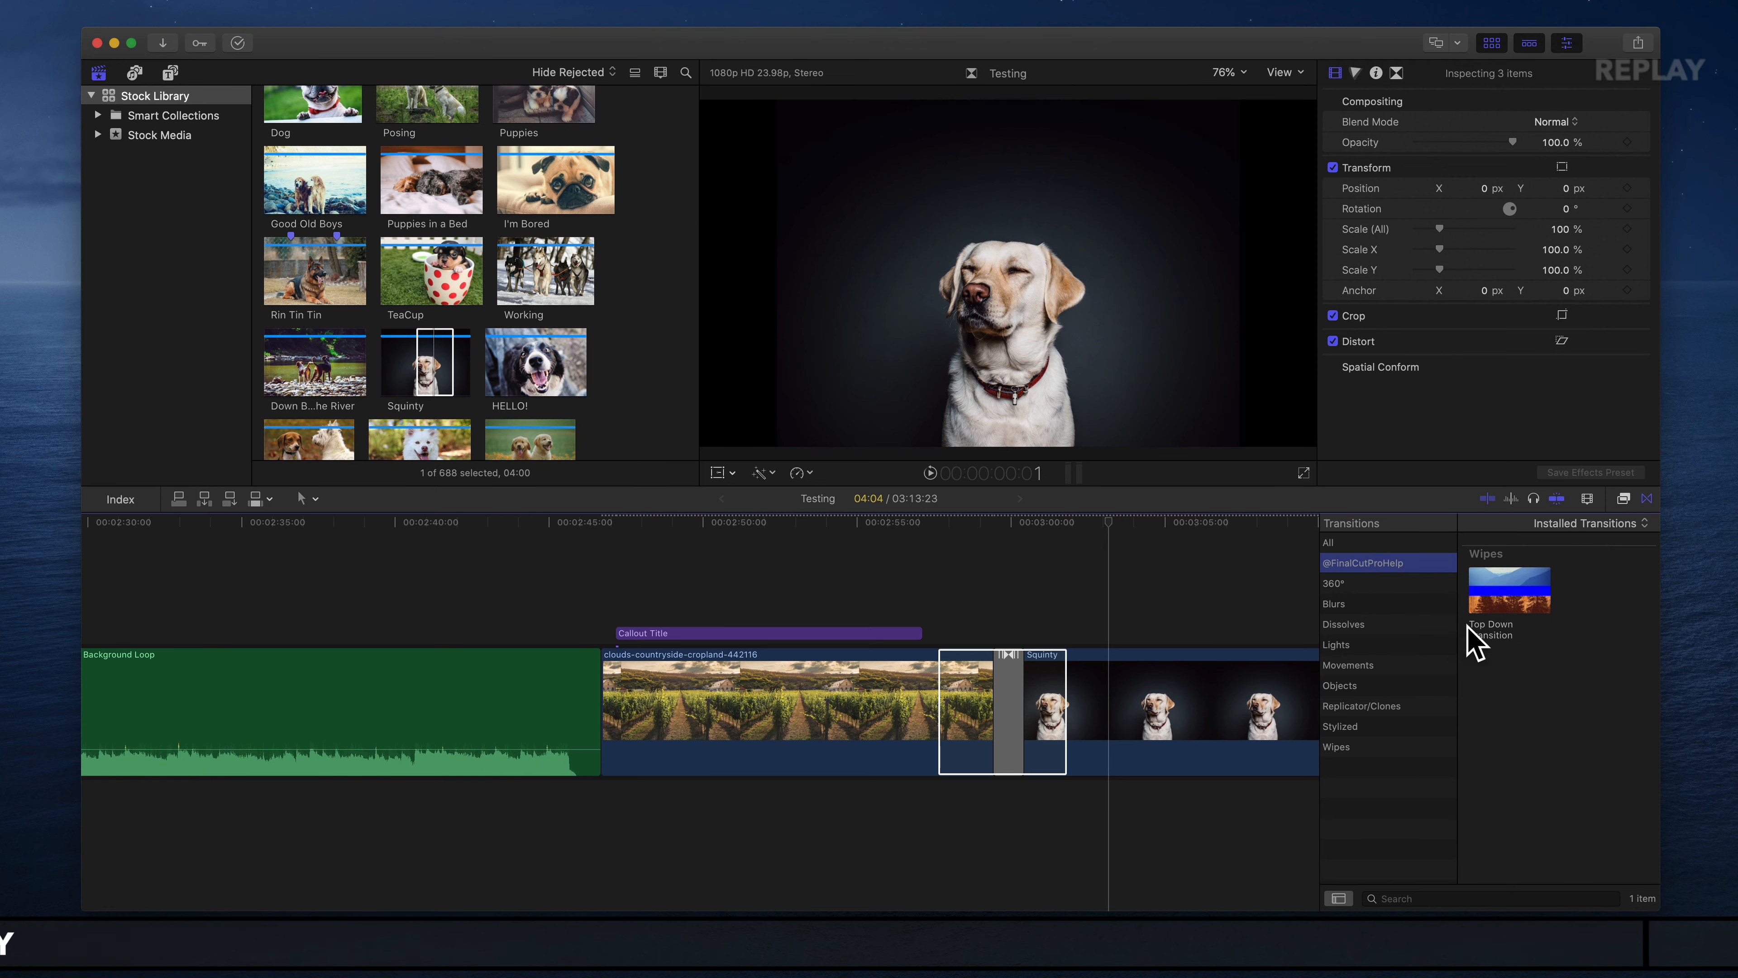
left_click(1345, 665)
left_click(1376, 562)
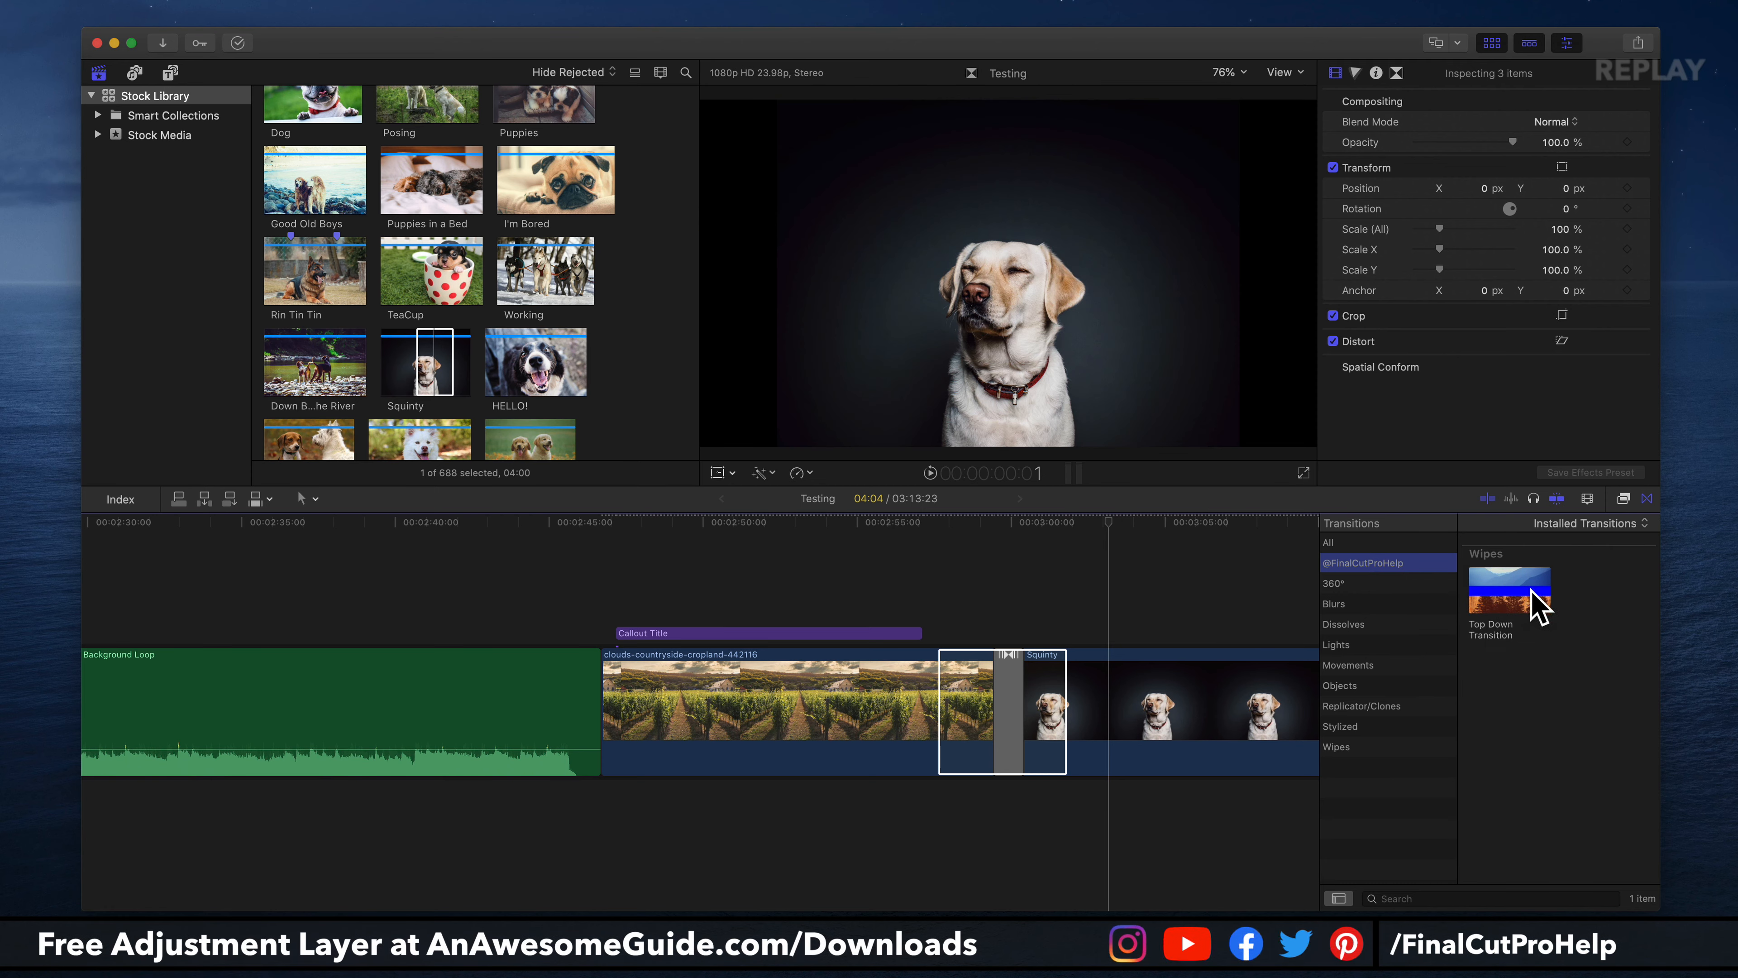
Replace the transition at the cut between the vineyard and Squinty clips with the updated Top Down Transition
left_click(1007, 693)
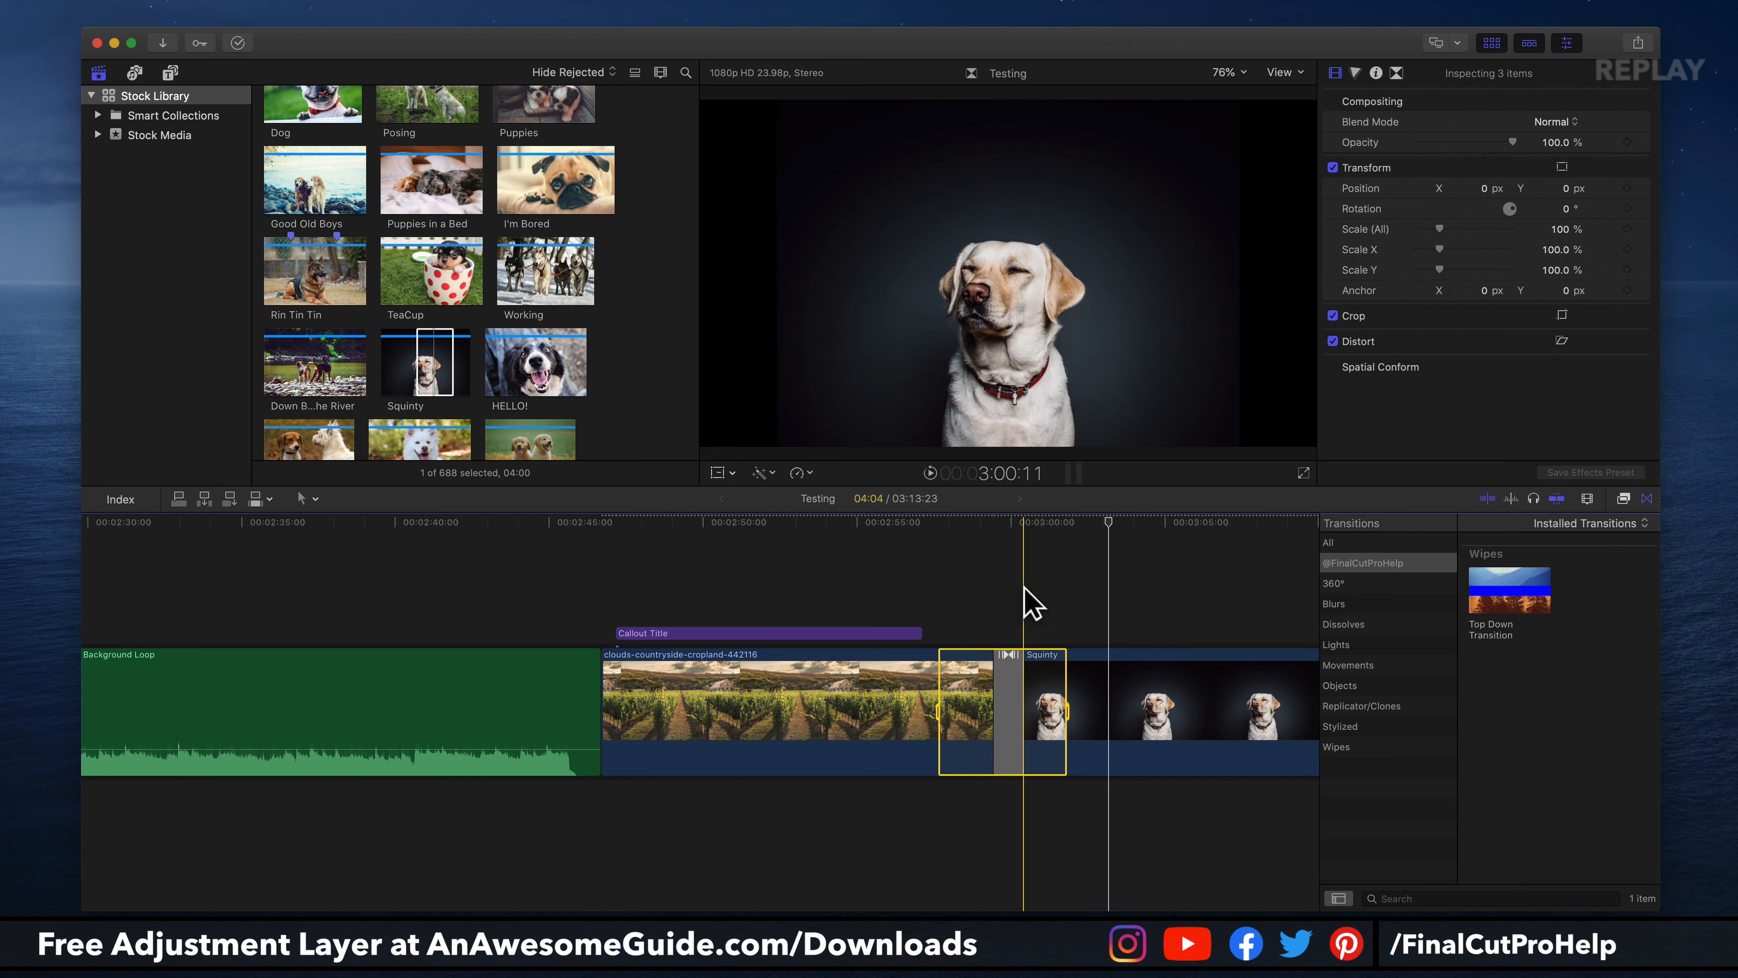
key("Delete")
left_click_drag(1496, 581, 1008, 706)
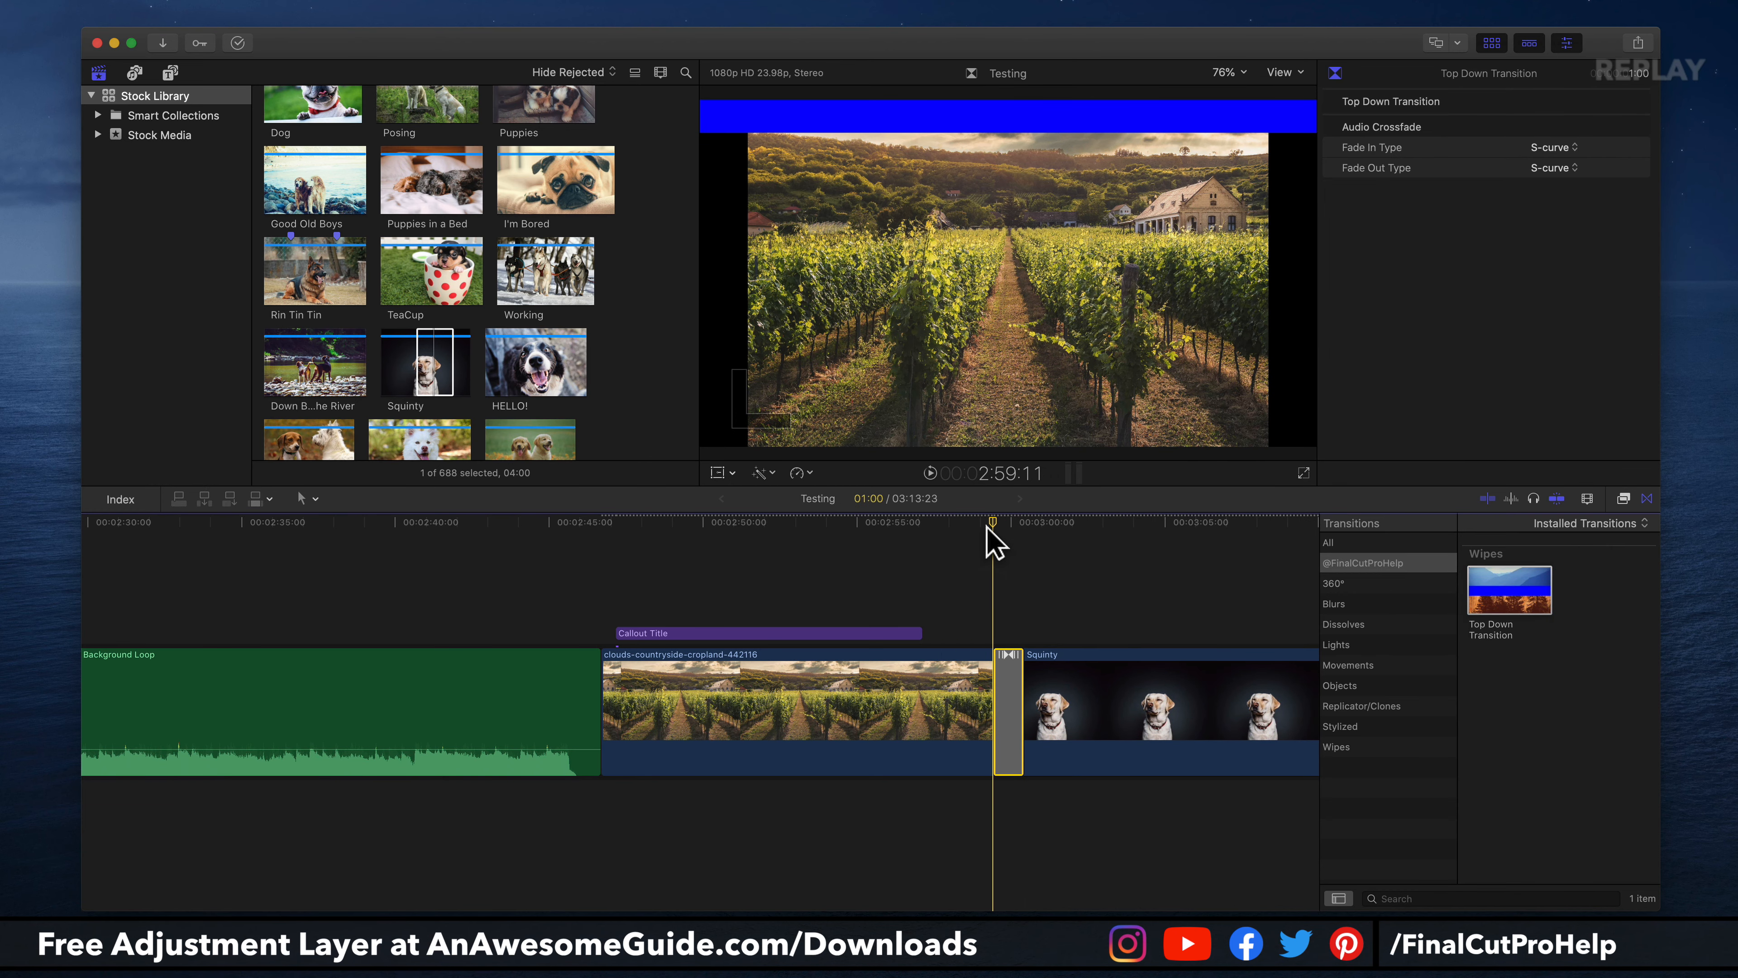
Play the updated transition from its start and scrub to its midpoint to review the wide blue wipe
key("space")
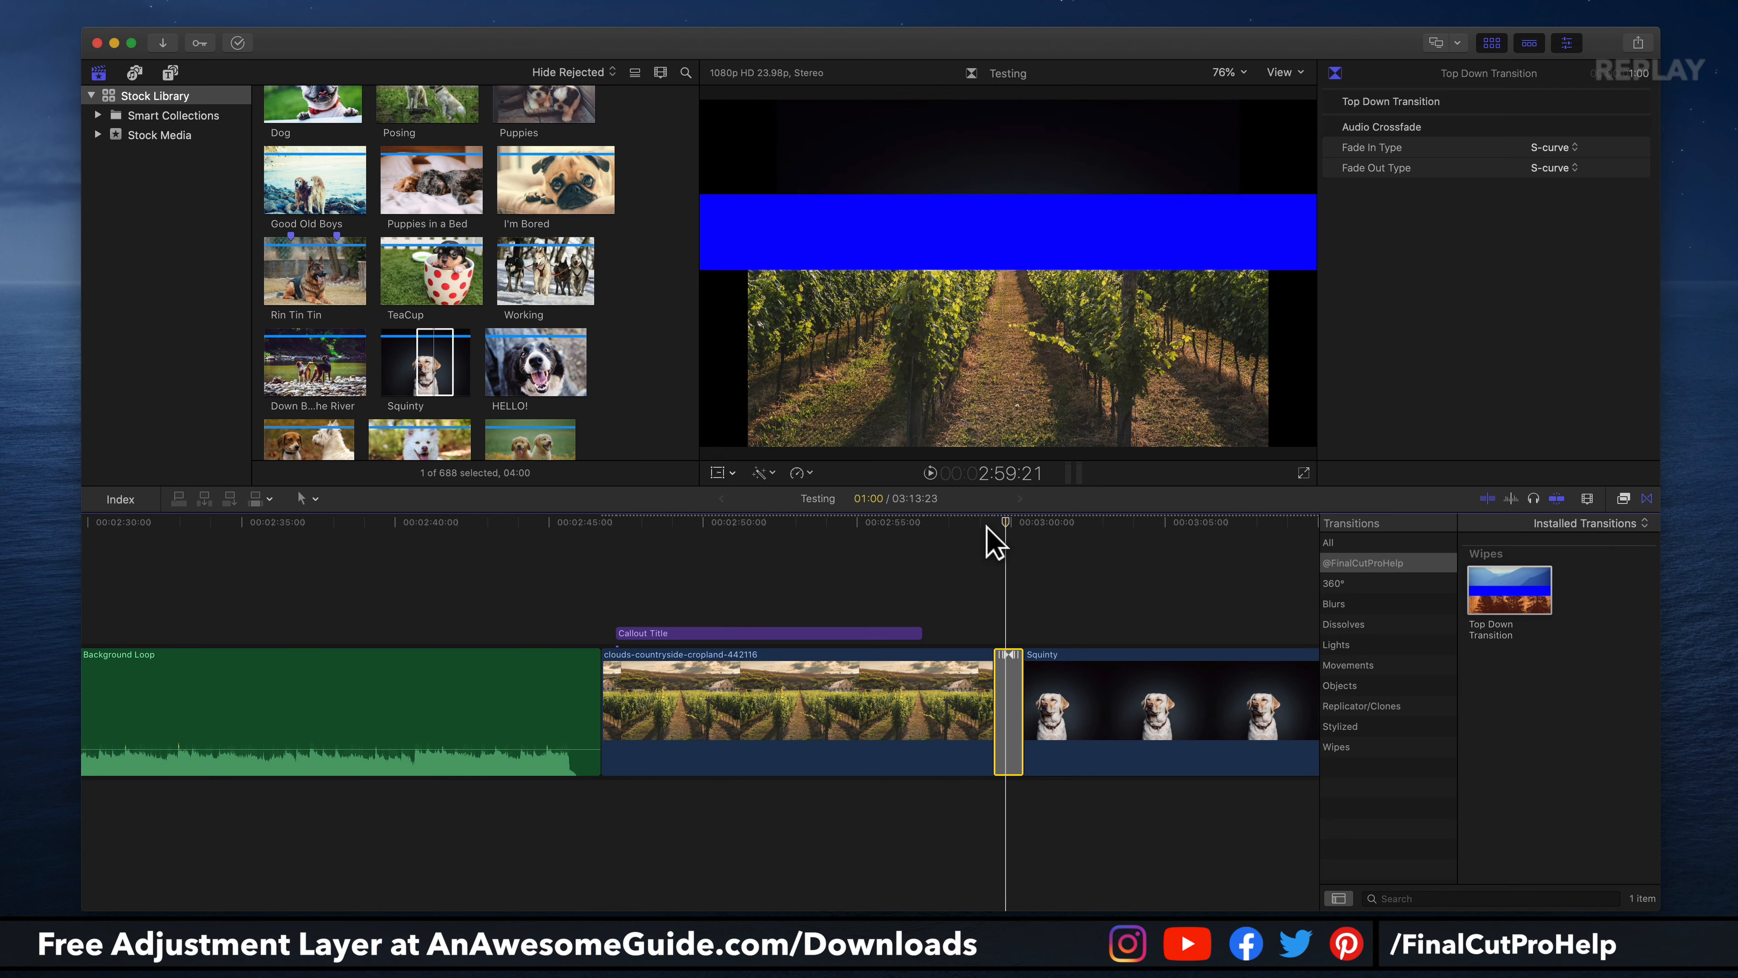
key("space")
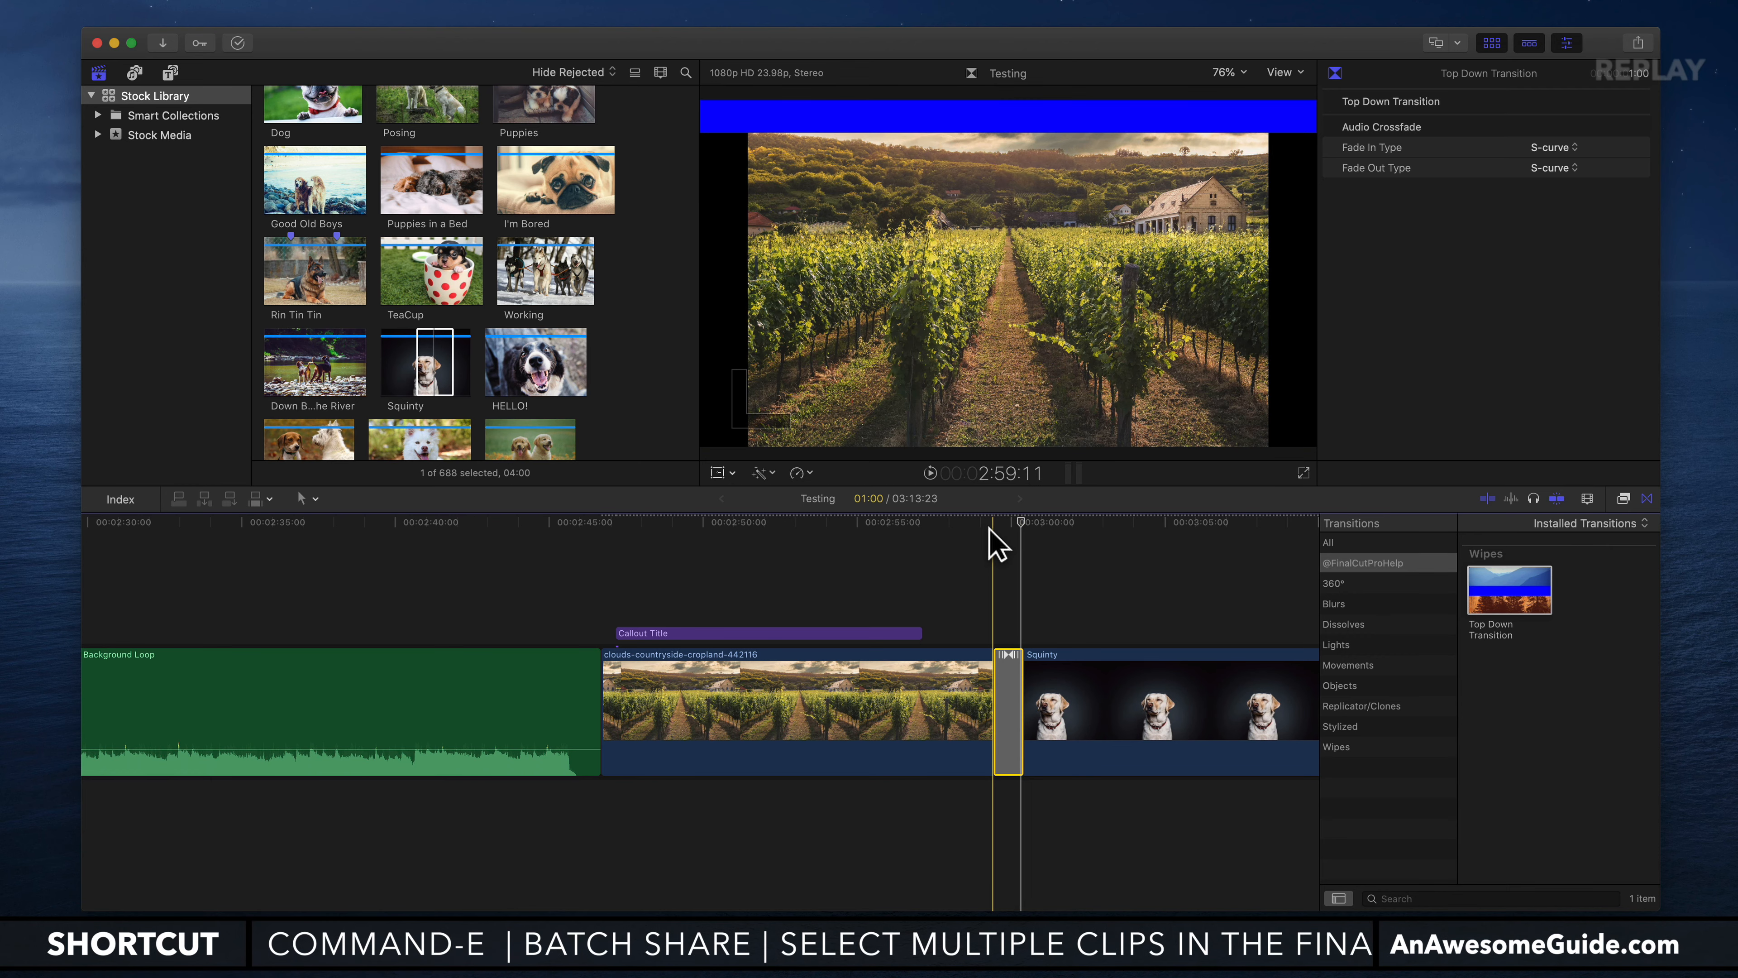
left_click_drag(992, 527, 1013, 528)
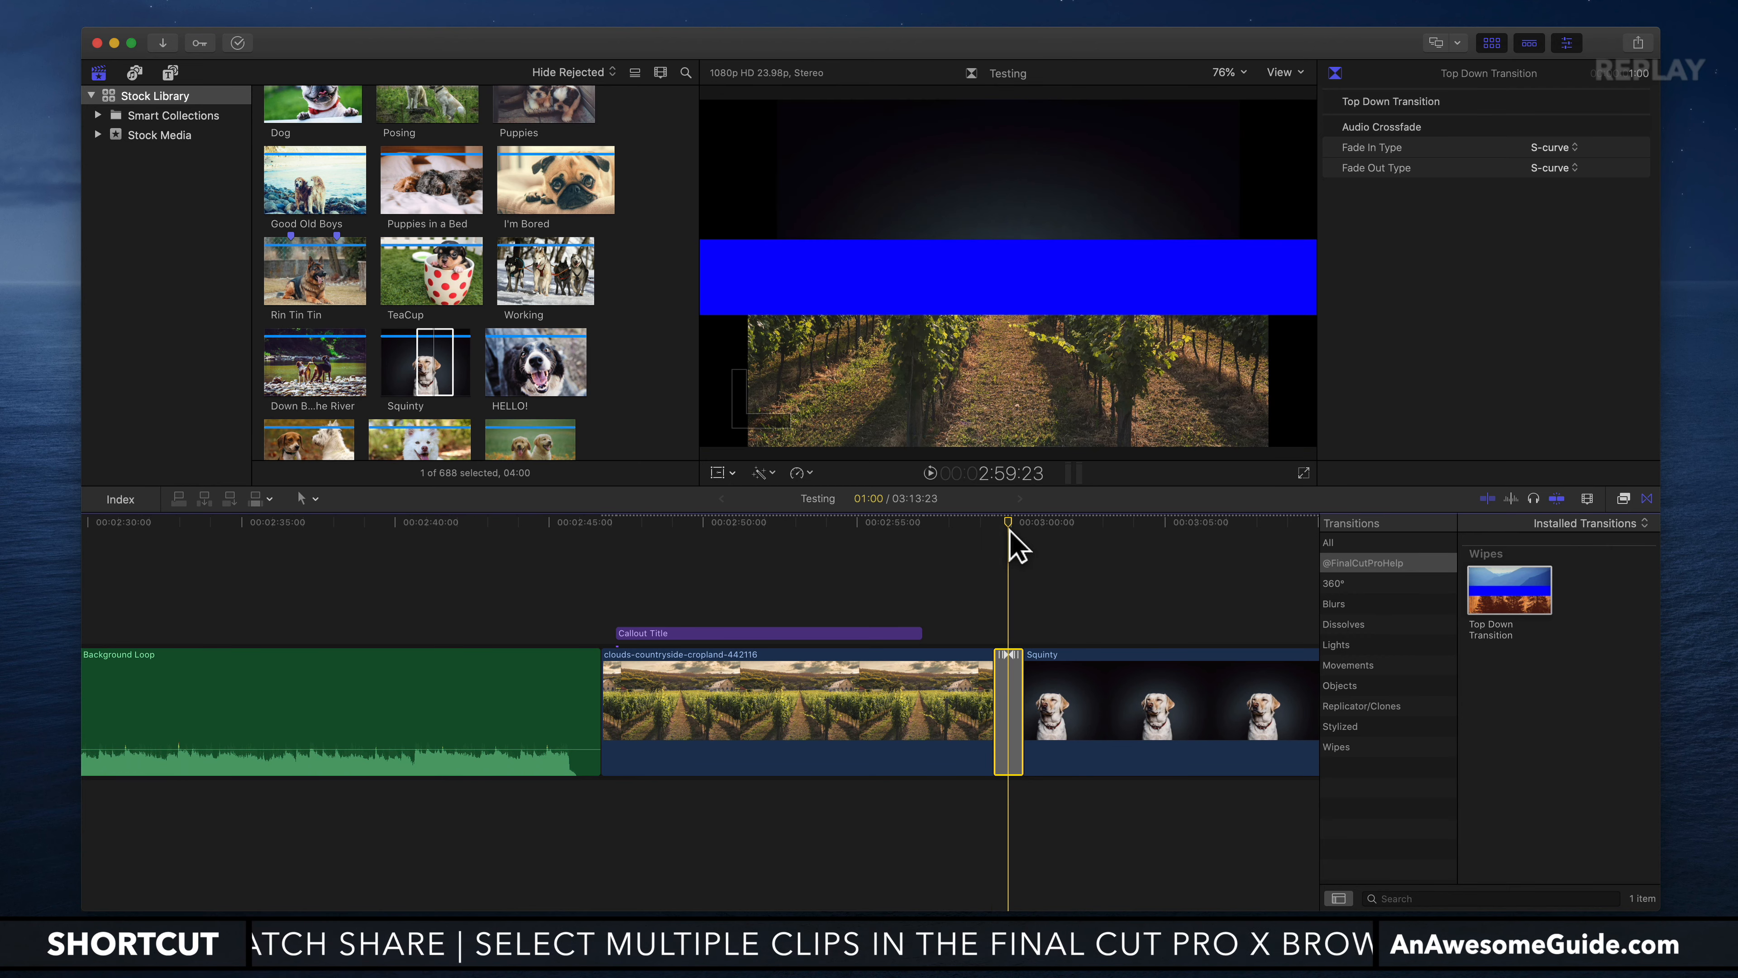